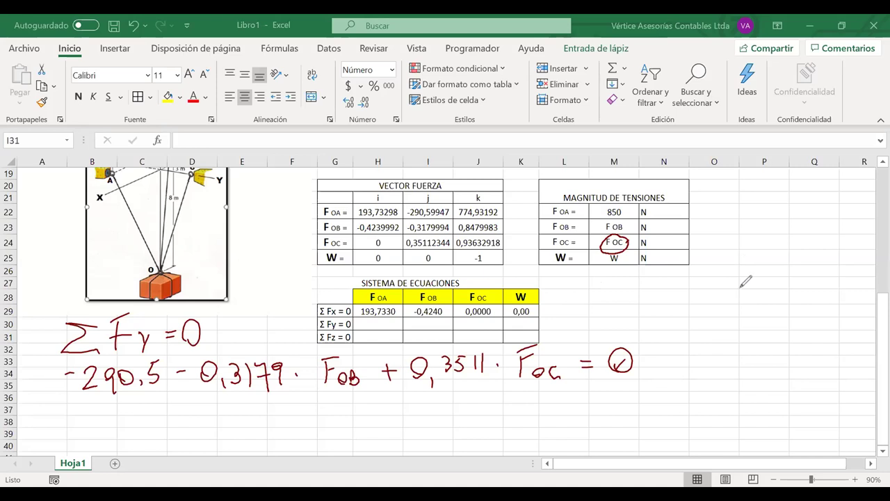
# Handwrite the example "F OB = 456" in ink over the empty cells beside the system of equations, correcting the subscript to OB
pyautogui.moveTo(760, 289); pyautogui.dragTo(797, 266)
pyautogui.moveTo(788, 276); pyautogui.dragTo(822, 268)
pyautogui.moveTo(818, 259); pyautogui.dragTo(818, 277)
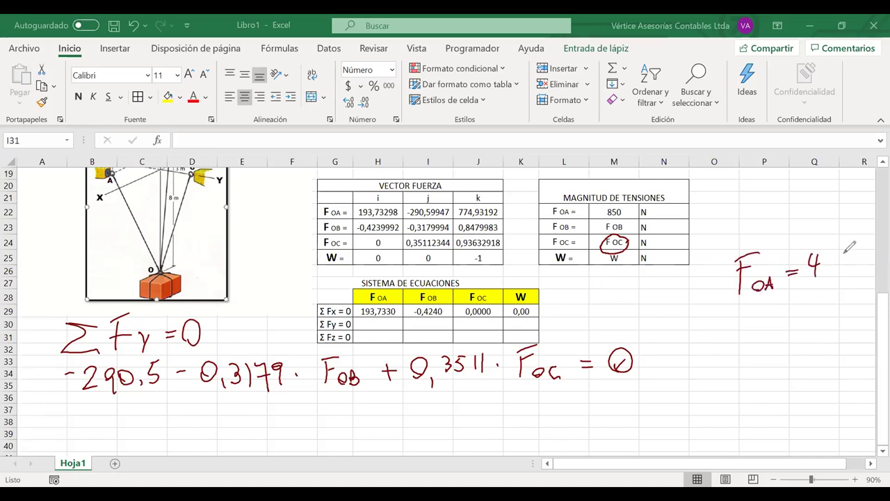
pyautogui.moveTo(849, 252); pyautogui.dragTo(840, 263)
pyautogui.moveTo(771, 277); pyautogui.dragTo(775, 275)
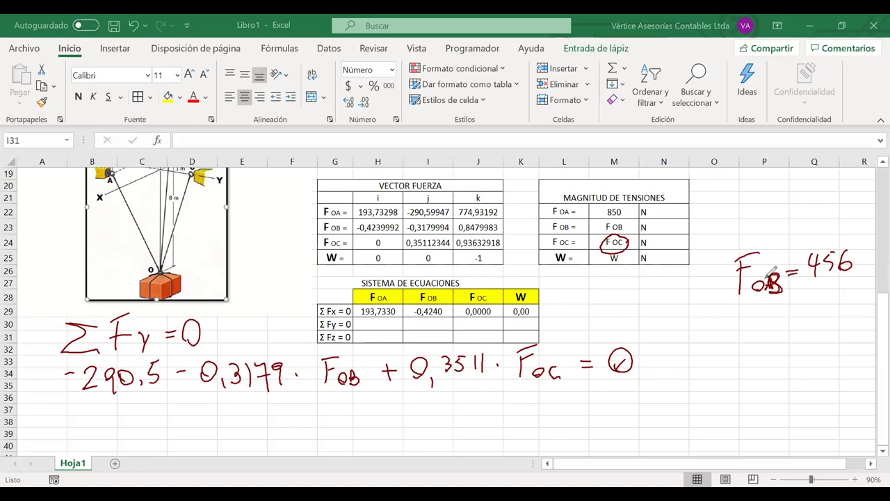
pyautogui.moveTo(761, 279); pyautogui.dragTo(756, 271)
pyautogui.moveTo(847, 254); pyautogui.dragTo(843, 265)
# Underline F OB and F OC in the handwritten ΣFy equation and erase all ink annotations
pyautogui.moveTo(317, 401); pyautogui.dragTo(361, 401)
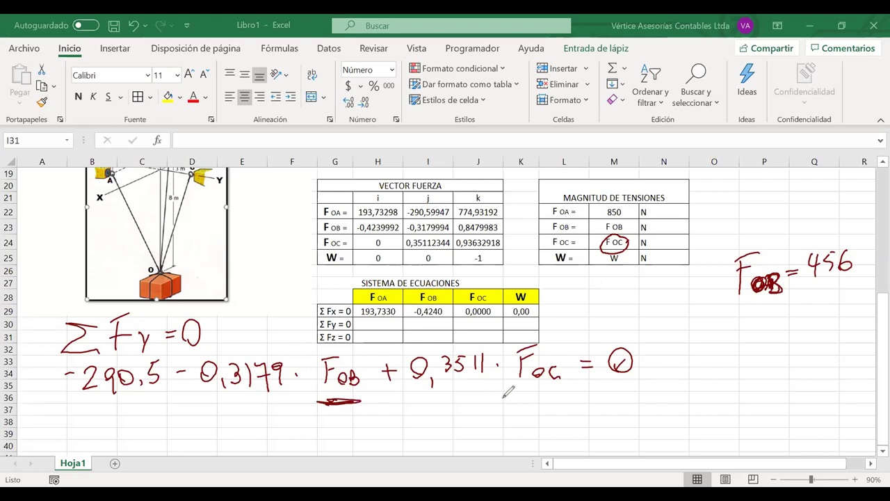
pyautogui.moveTo(517, 391); pyautogui.dragTo(550, 392)
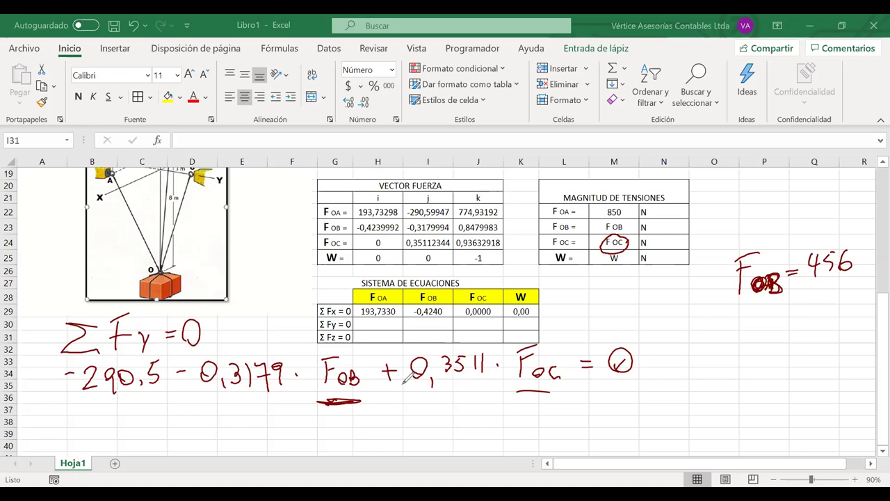
pyautogui.press('e')
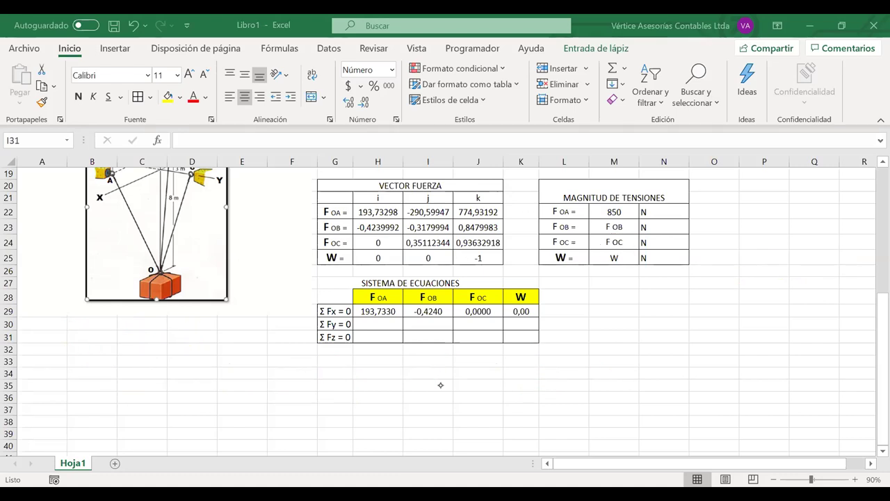
# In the ΣFy row, link the F OA coefficient H30 to I22 and the F OB coefficient I30 to I23
pyautogui.click(383, 325)
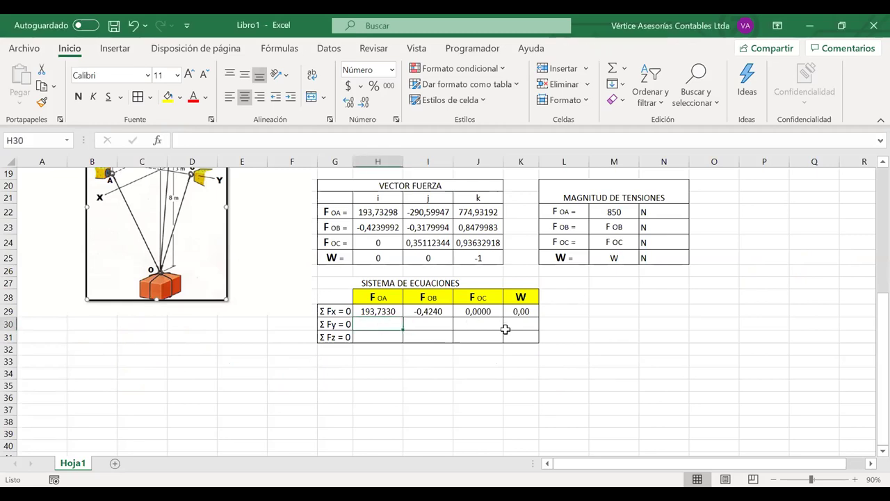
pyautogui.write('=')
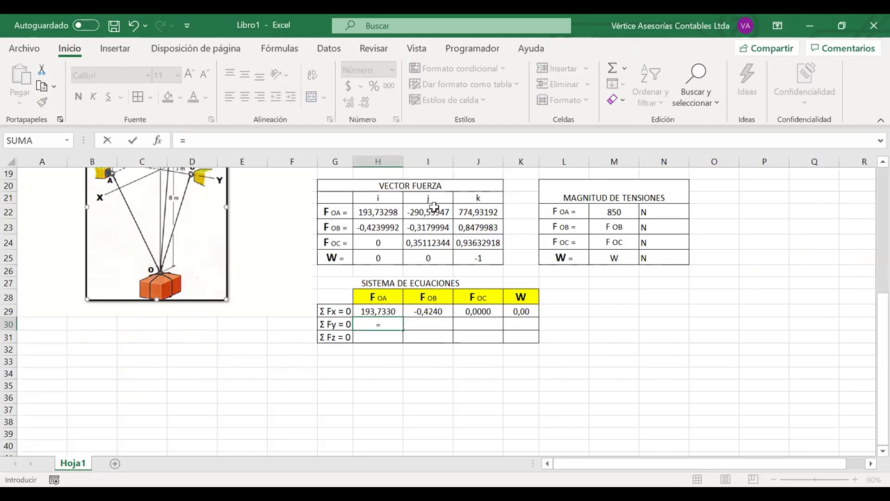
pyautogui.click(432, 209)
pyautogui.press('Return')
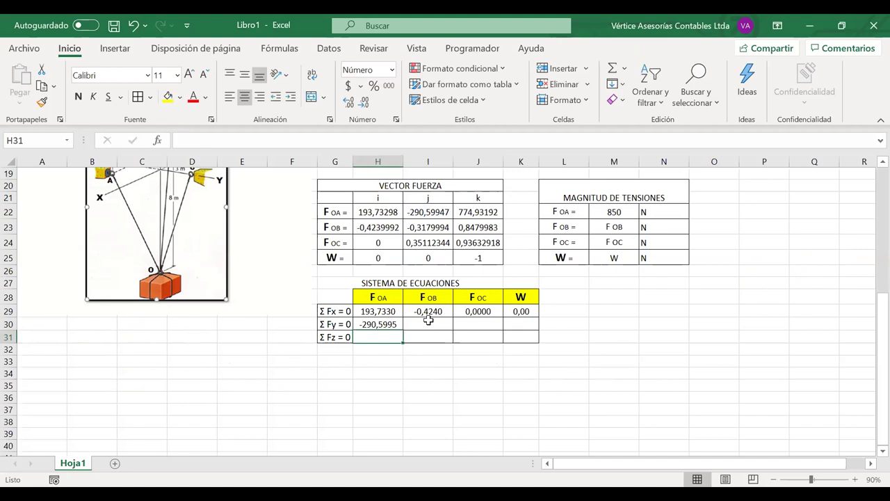
pyautogui.click(428, 321)
pyautogui.write('=')
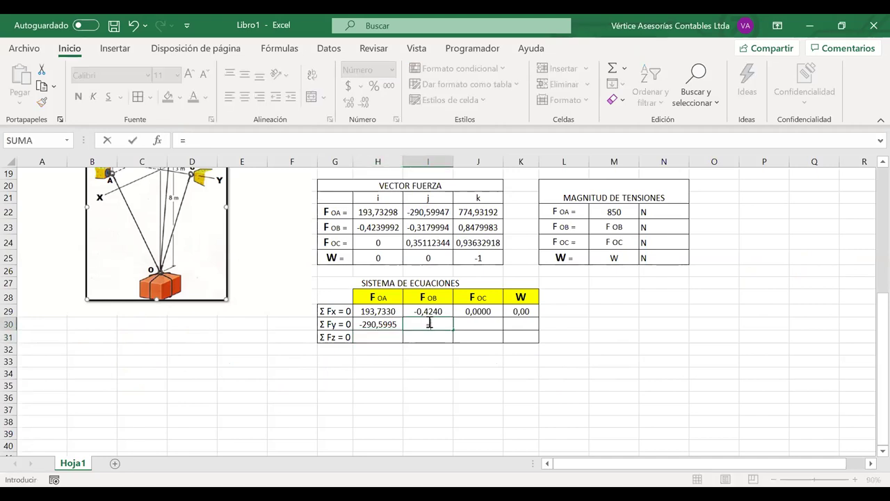
pyautogui.click(416, 228)
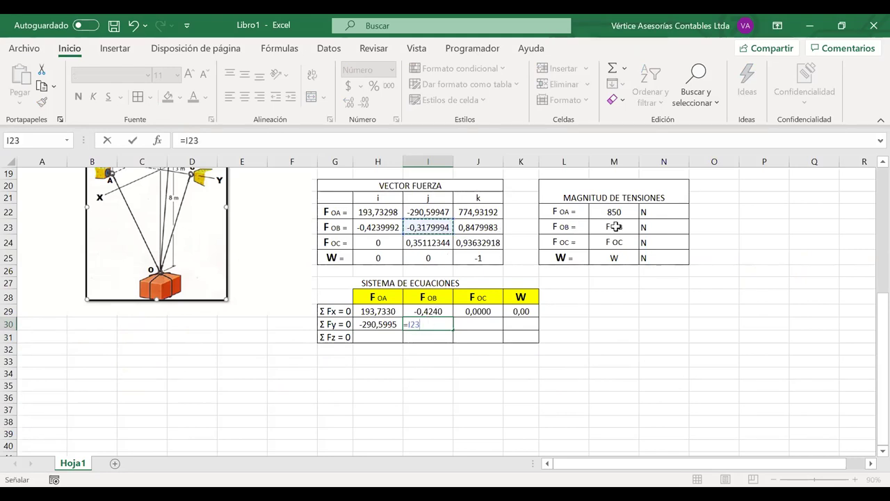
pyautogui.press('Return')
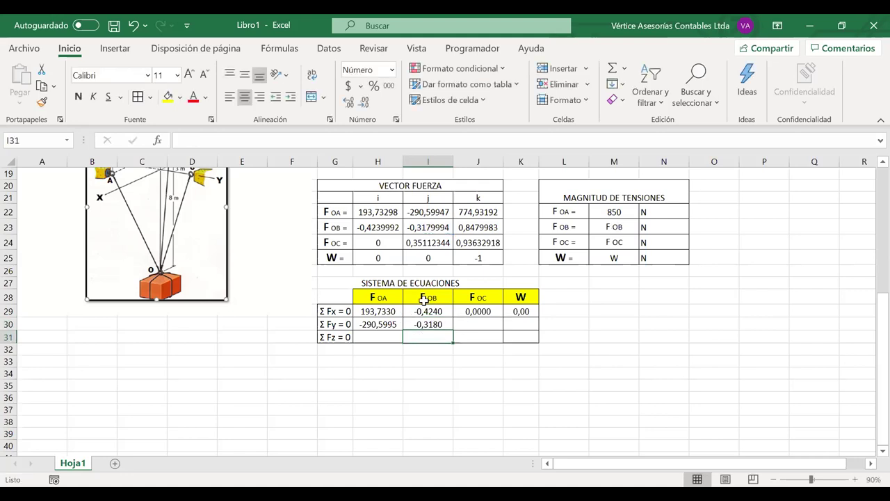
pyautogui.moveTo(424, 297); pyautogui.dragTo(427, 324)
# Complete the ΣFy row by linking the F OC coefficient J30 to I24 and the W coefficient K30 to I25
pyautogui.click(482, 320)
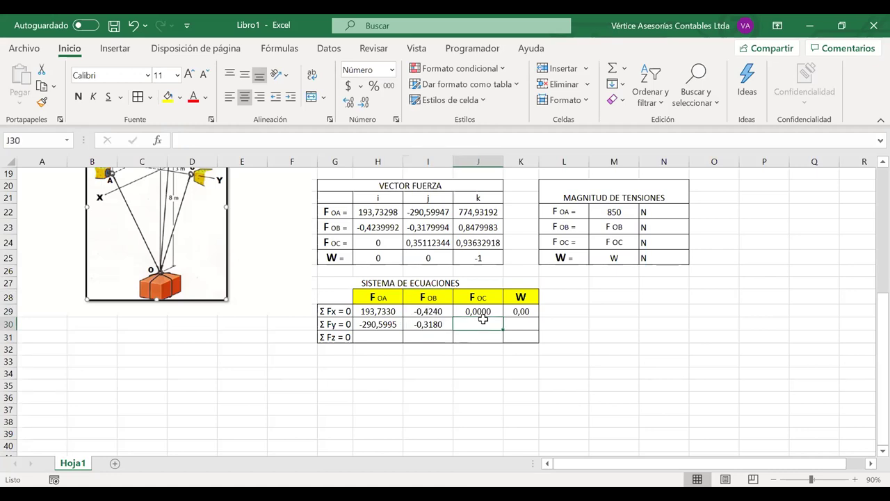
pyautogui.write('=')
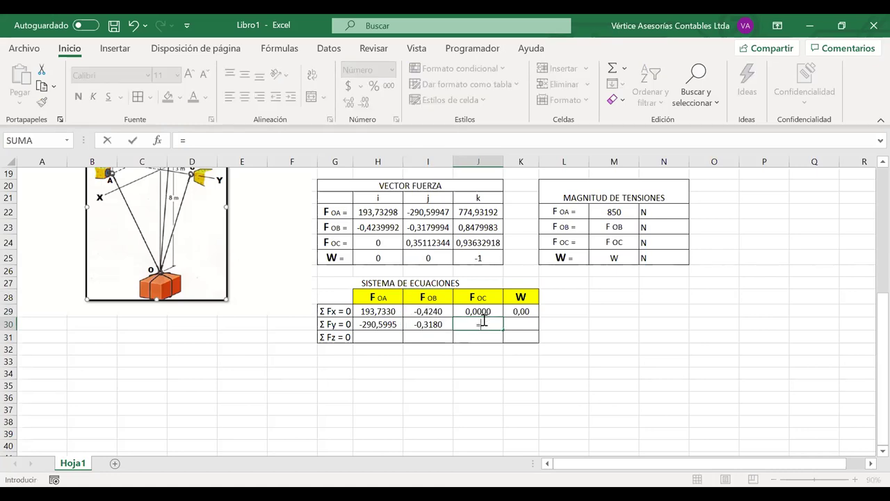
pyautogui.click(471, 229)
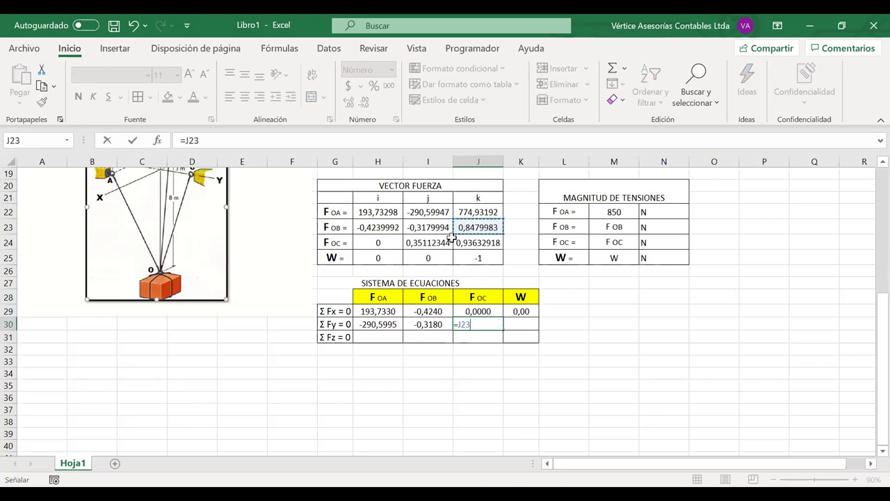
pyautogui.click(422, 242)
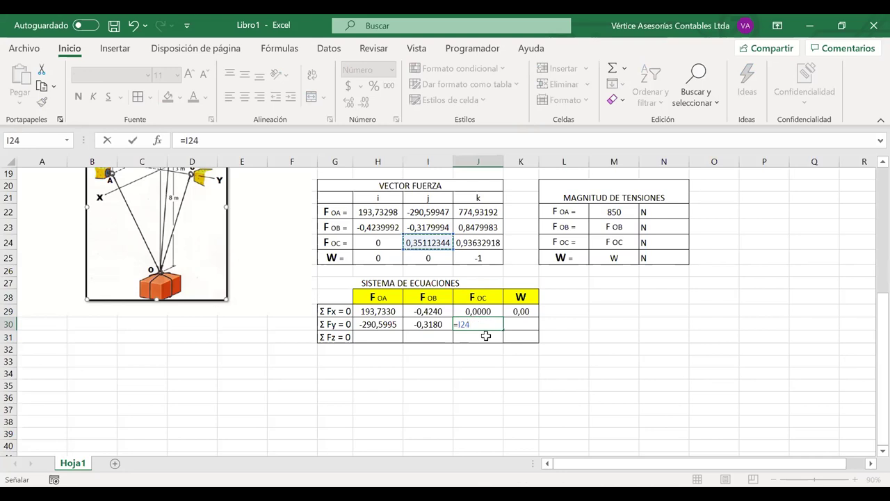
pyautogui.press('Return')
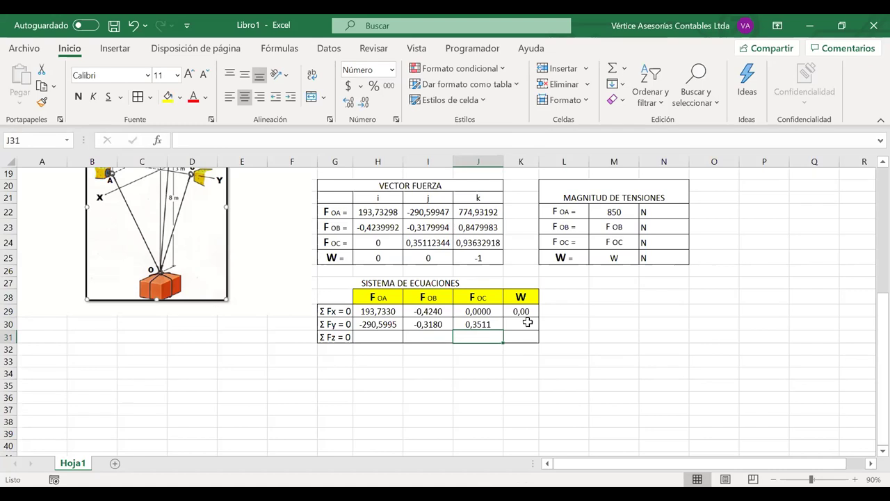
pyautogui.click(526, 324)
pyautogui.write('=')
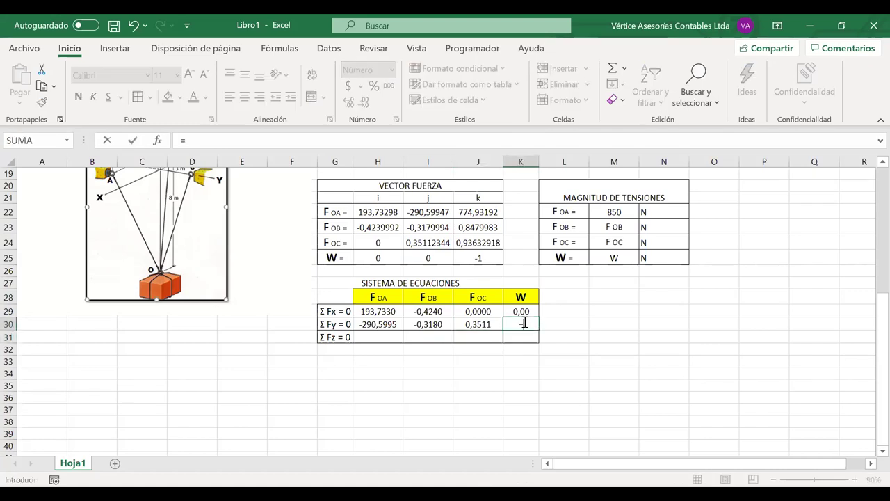
pyautogui.click(431, 258)
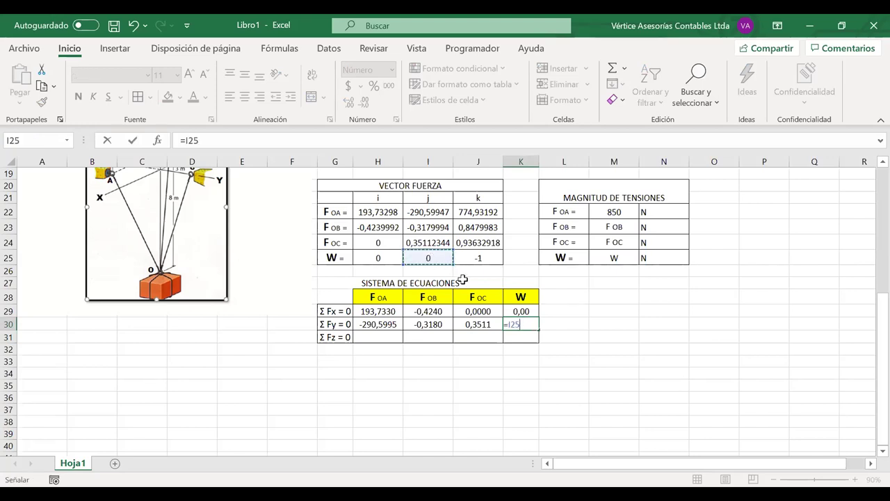
pyautogui.press('Return')
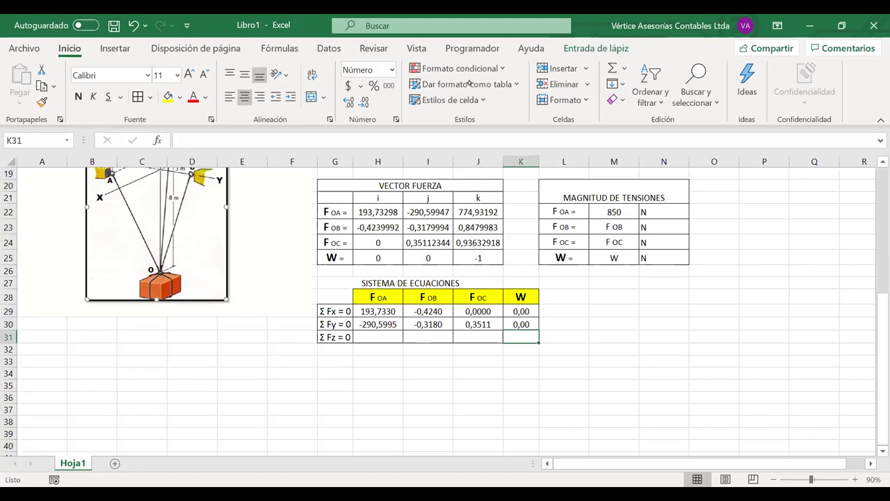
# Handwrite the heading "Σ Fz = 0" in ink below the diagram
pyautogui.moveTo(70, 322)
pyautogui.mouseDown()
pyautogui.moveTo(100, 324)
pyautogui.moveTo(109, 349)
pyautogui.moveTo(121, 346)
pyautogui.mouseUp()
pyautogui.moveTo(111, 322)
pyautogui.mouseDown()
pyautogui.moveTo(136, 320)
pyautogui.moveTo(135, 334)
pyautogui.mouseUp()
pyautogui.moveTo(137, 336)
pyautogui.mouseDown()
pyautogui.moveTo(152, 352)
pyautogui.moveTo(172, 326)
pyautogui.moveTo(173, 335)
pyautogui.moveTo(194, 319)
pyautogui.mouseUp()
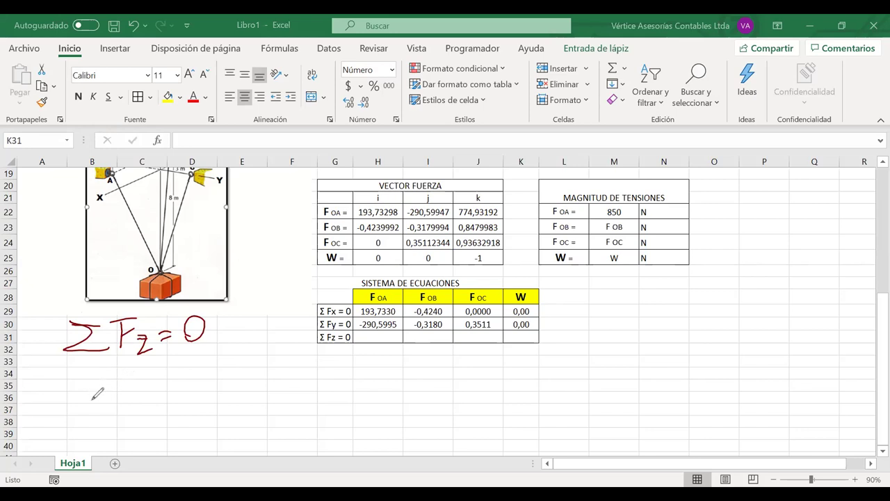
# Handwrite the first two terms of the z equation, "774,93 + 0,847 F OB", under the ΣFz heading
pyautogui.moveTo(85, 393)
pyautogui.mouseDown()
pyautogui.moveTo(93, 413)
pyautogui.moveTo(123, 399)
pyautogui.mouseUp()
pyautogui.moveTo(68, 392); pyautogui.dragTo(77, 413)
pyautogui.moveTo(119, 391)
pyautogui.mouseDown()
pyautogui.moveTo(125, 419)
pyautogui.moveTo(200, 402)
pyautogui.mouseUp()
pyautogui.moveTo(192, 393)
pyautogui.mouseDown()
pyautogui.moveTo(192, 411)
pyautogui.moveTo(226, 392)
pyautogui.mouseUp()
pyautogui.moveTo(241, 406); pyautogui.dragTo(237, 416)
pyautogui.moveTo(263, 388); pyautogui.dragTo(284, 401)
pyautogui.moveTo(281, 389)
pyautogui.mouseDown()
pyautogui.moveTo(281, 411)
pyautogui.moveTo(291, 411)
pyautogui.mouseUp()
pyautogui.moveTo(323, 384)
pyautogui.mouseDown()
pyautogui.moveTo(321, 413)
pyautogui.moveTo(336, 381)
pyautogui.moveTo(334, 396)
pyautogui.moveTo(352, 417)
pyautogui.mouseUp()
pyautogui.moveTo(351, 398); pyautogui.dragTo(356, 416)
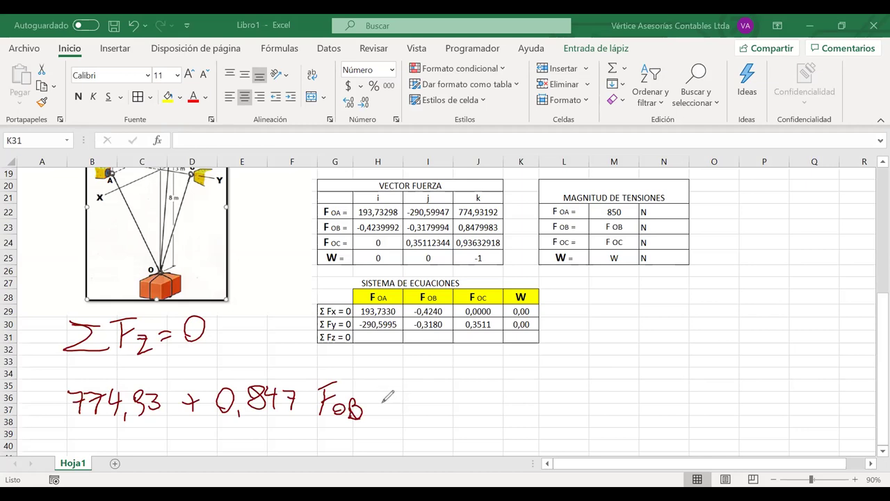
# Extend the handwritten z equation with the term "+ 0,936 F OC"
pyautogui.moveTo(382, 402)
pyautogui.mouseDown()
pyautogui.moveTo(400, 393)
pyautogui.moveTo(391, 411)
pyautogui.mouseUp()
pyautogui.moveTo(424, 388)
pyautogui.mouseDown()
pyautogui.moveTo(416, 403)
pyautogui.moveTo(423, 388)
pyautogui.mouseUp()
pyautogui.moveTo(436, 405)
pyautogui.mouseDown()
pyautogui.moveTo(465, 409)
pyautogui.moveTo(481, 398)
pyautogui.mouseUp()
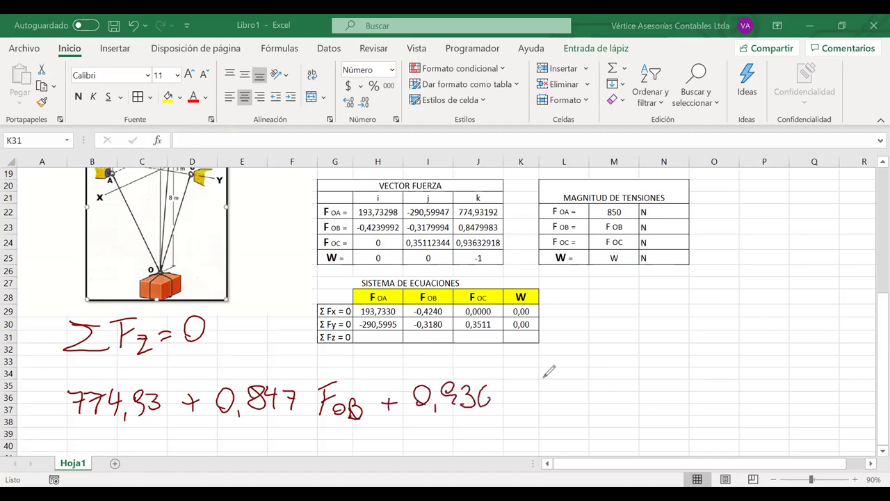
pyautogui.moveTo(536, 374)
pyautogui.mouseDown()
pyautogui.moveTo(518, 403)
pyautogui.moveTo(532, 388)
pyautogui.moveTo(548, 404)
pyautogui.mouseUp()
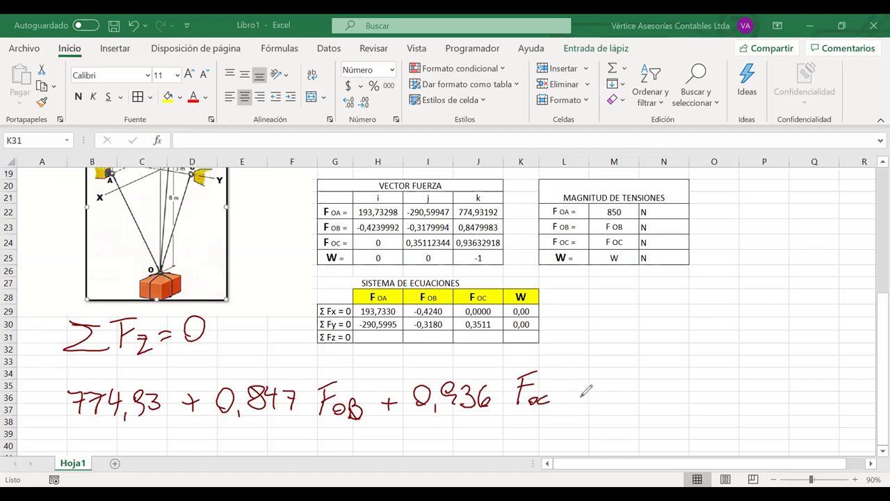
# Finish the handwritten z equation with "− W = 0" and erase all ink annotations
pyautogui.moveTo(575, 393); pyautogui.dragTo(592, 391)
pyautogui.moveTo(624, 366)
pyautogui.mouseDown()
pyautogui.moveTo(618, 402)
pyautogui.moveTo(667, 369)
pyautogui.moveTo(681, 376)
pyautogui.mouseUp()
pyautogui.click(641, 381)
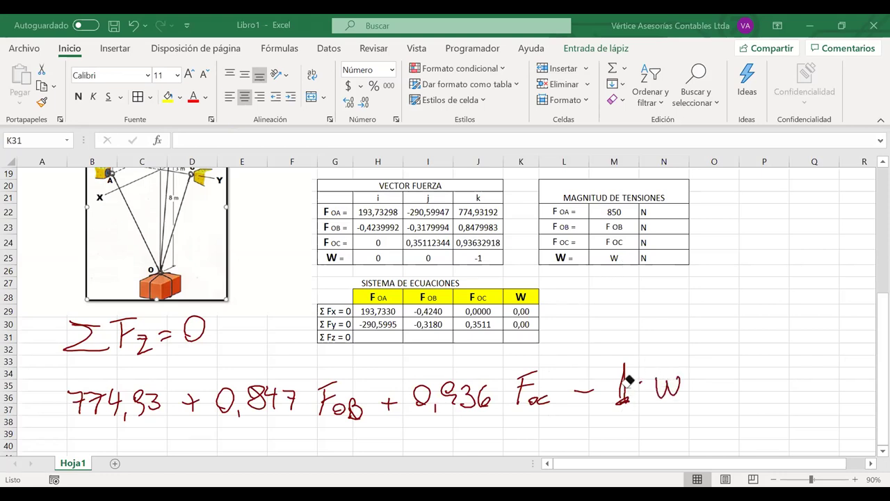
pyautogui.moveTo(628, 380); pyautogui.dragTo(669, 387)
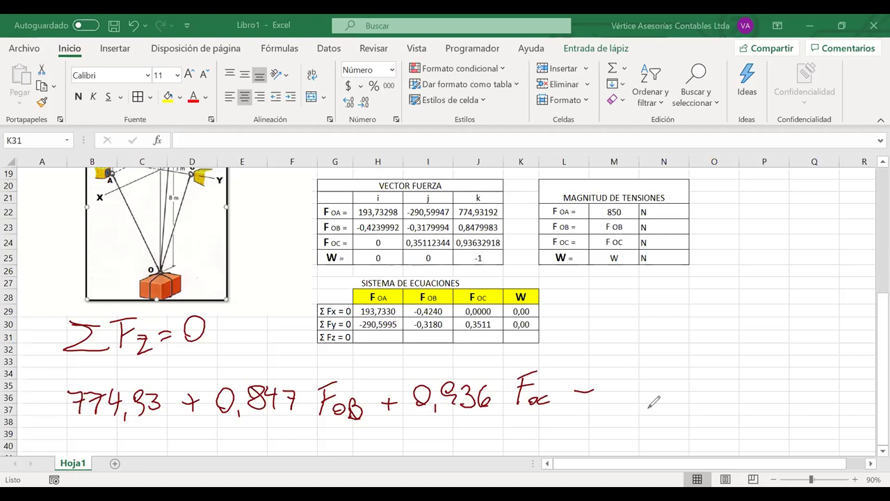
pyautogui.moveTo(619, 370)
pyautogui.mouseDown()
pyautogui.moveTo(630, 404)
pyautogui.moveTo(647, 376)
pyautogui.moveTo(683, 393)
pyautogui.moveTo(700, 380)
pyautogui.moveTo(649, 380)
pyautogui.mouseUp()
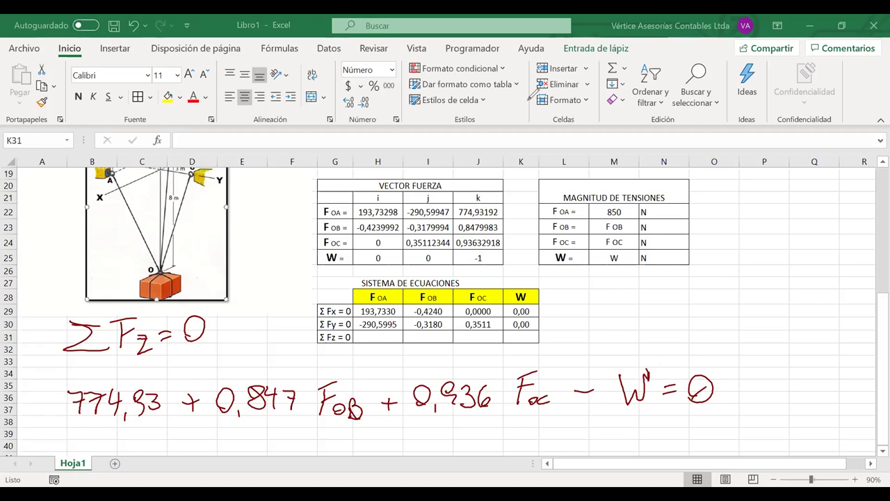
pyautogui.press('e')
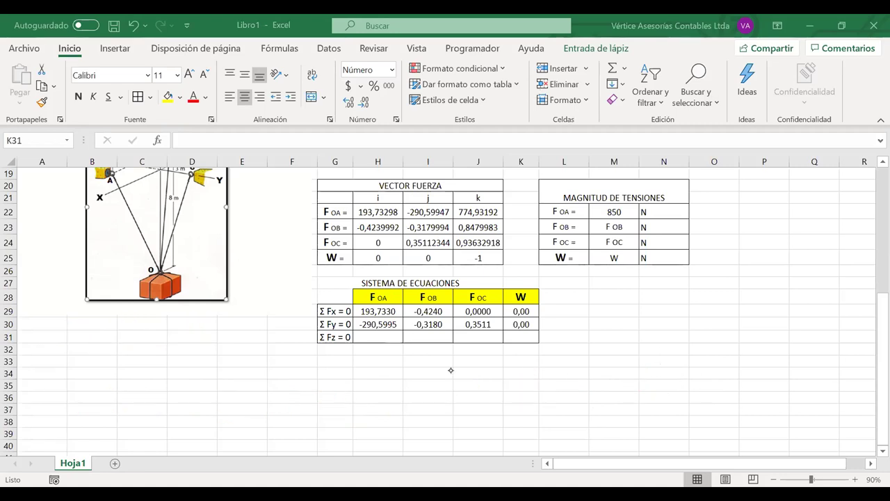
# In the ΣFz row, link the F OA coefficient H31 to J22 and the F OB coefficient I31 to J23
pyautogui.click(393, 337)
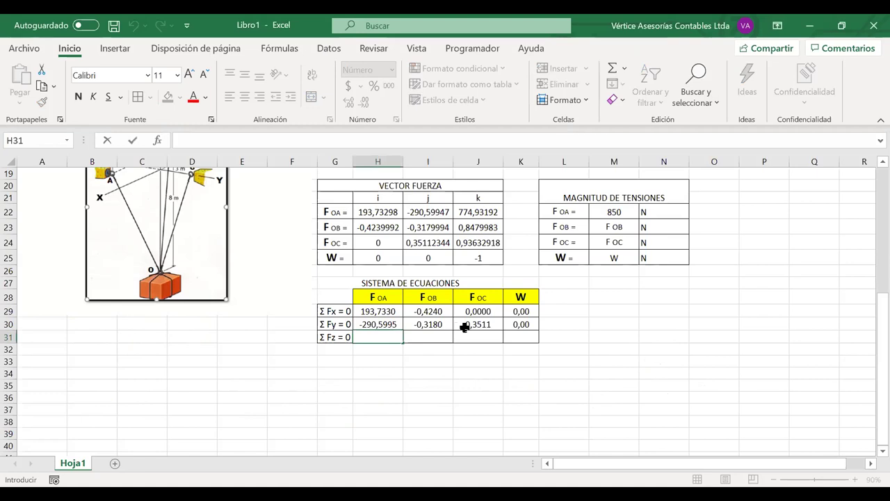
pyautogui.write('=')
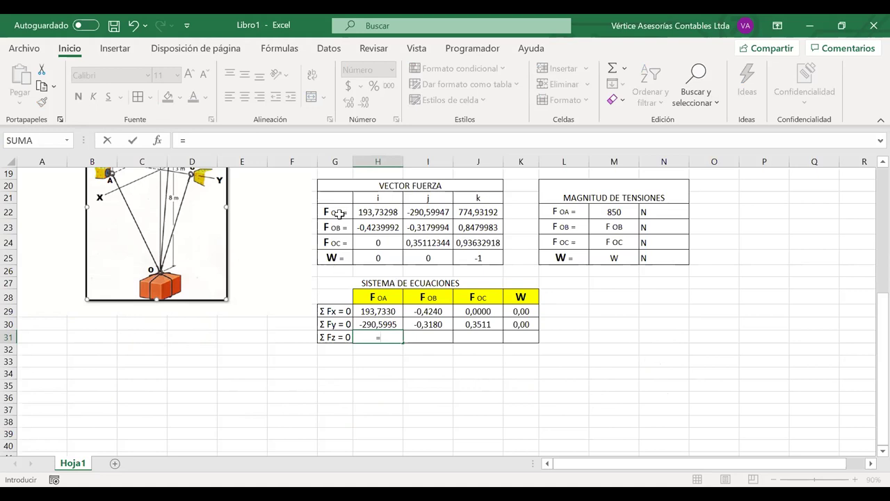
pyautogui.click(491, 212)
pyautogui.press('Return')
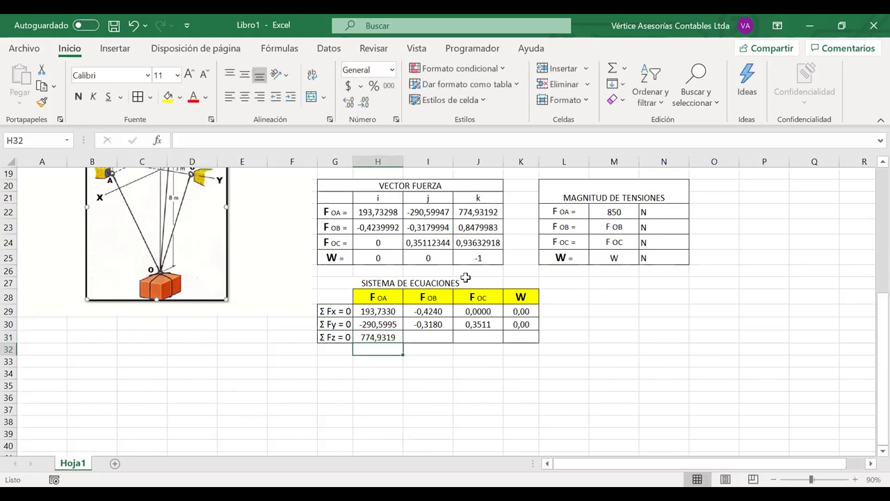
pyautogui.click(421, 337)
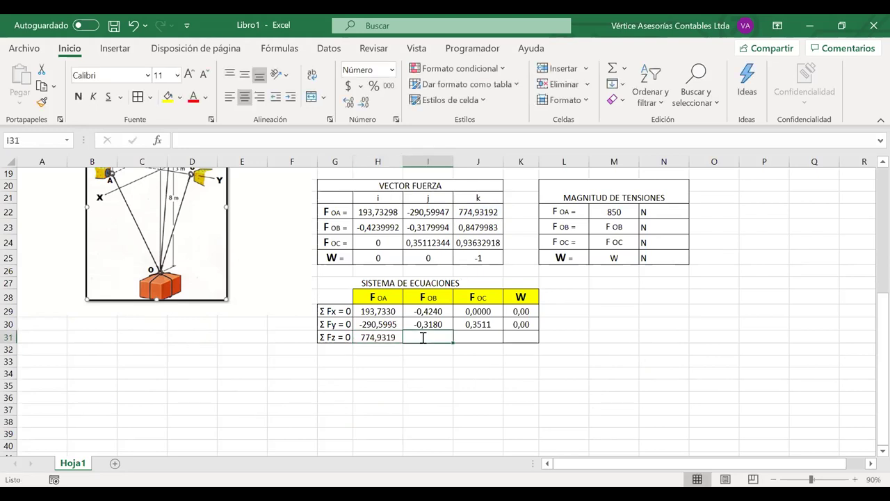
pyautogui.write('=')
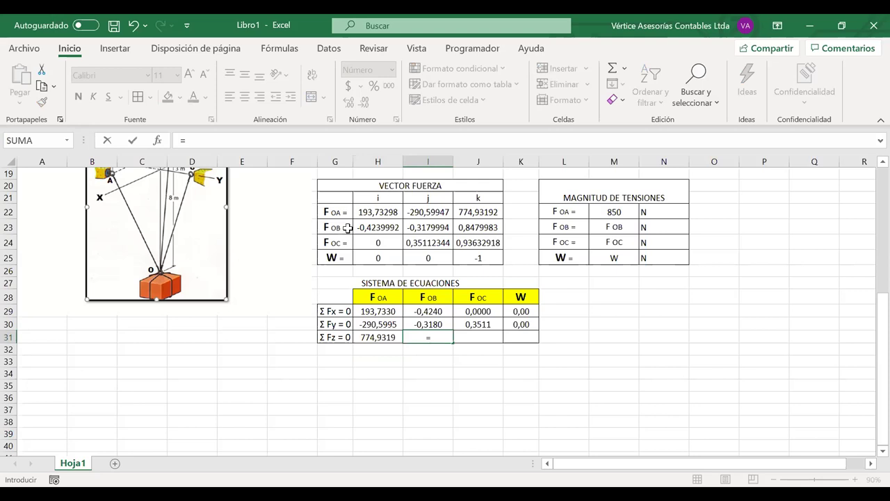
pyautogui.click(477, 226)
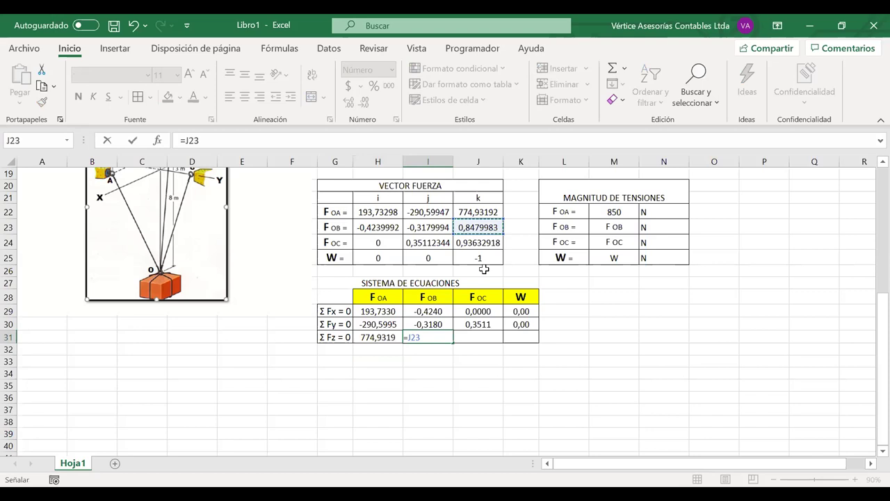
pyautogui.press('Return')
# In the ΣFz row, link the F OC coefficient J31 to J24 and the W coefficient K31 to J25
pyautogui.click(476, 336)
pyautogui.write('=')
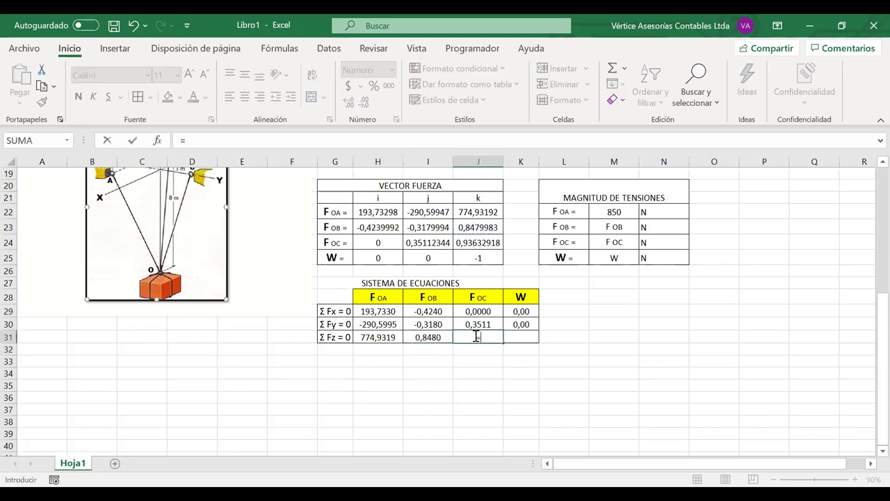
pyautogui.click(483, 243)
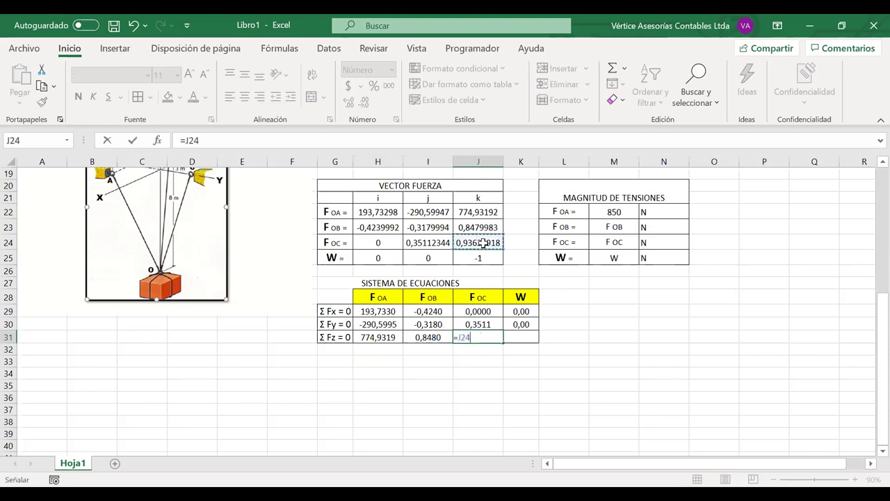
pyautogui.press('Return')
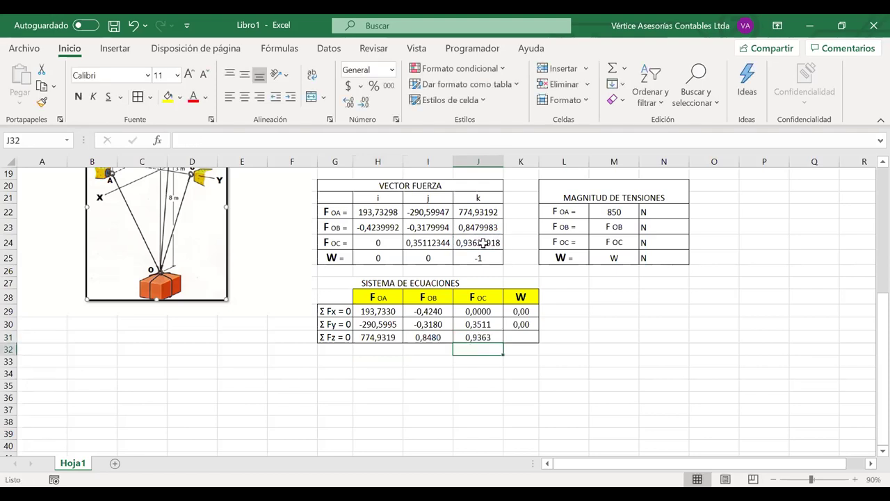
pyautogui.click(521, 340)
pyautogui.write('=')
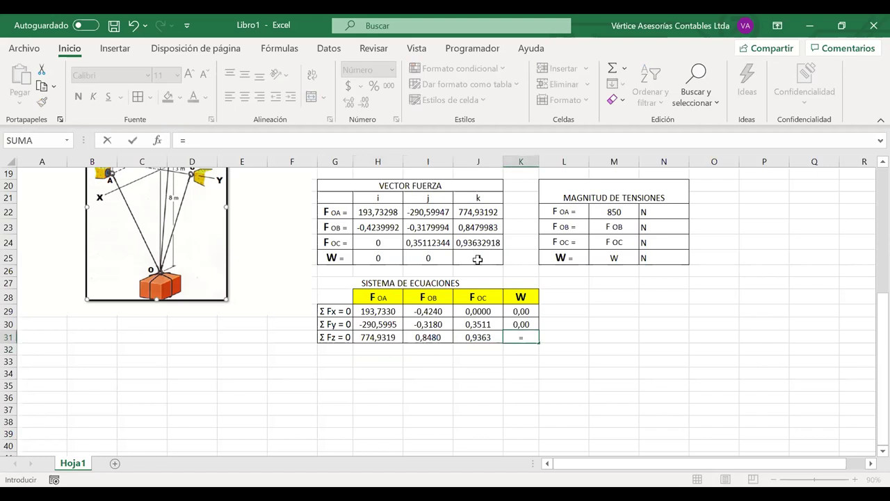
pyautogui.click(480, 258)
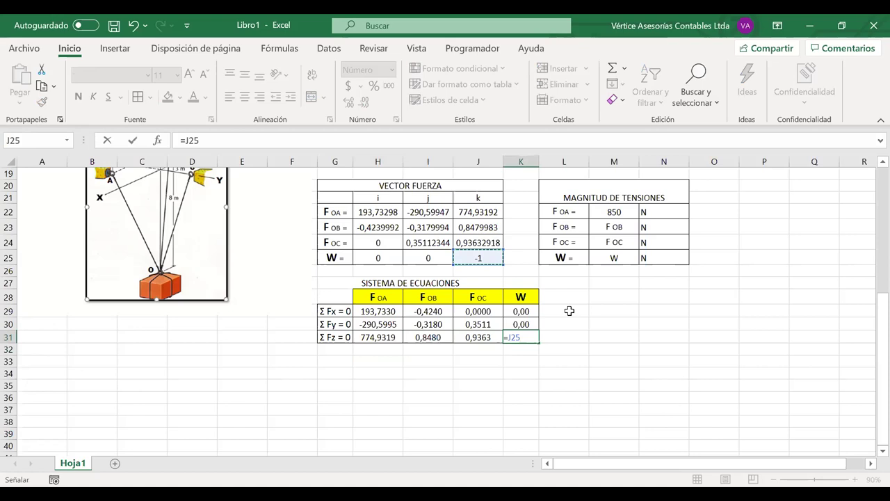
pyautogui.press('Return')
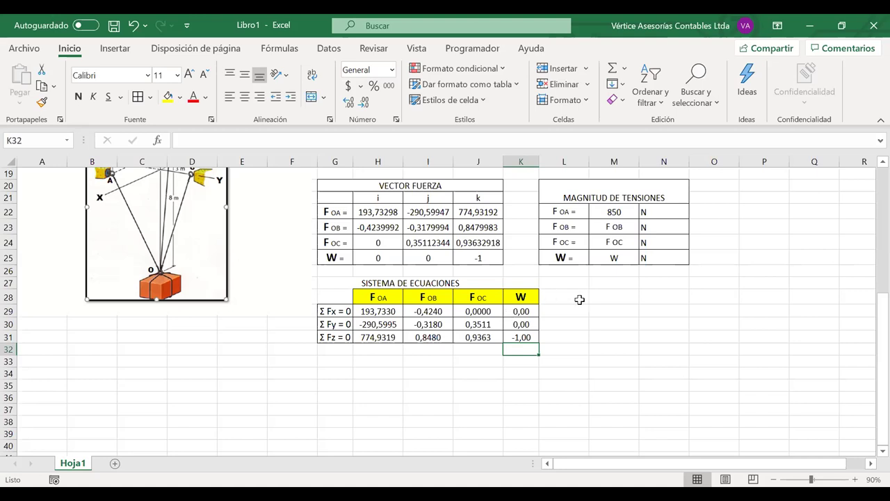
# Append a "+" to the F OA, F OB and F OC headers in H28, I28 and J28
pyautogui.click(381, 295)
pyautogui.keyDown('shift'); pyautogui.click(554, 293); pyautogui.keyUp('shift')
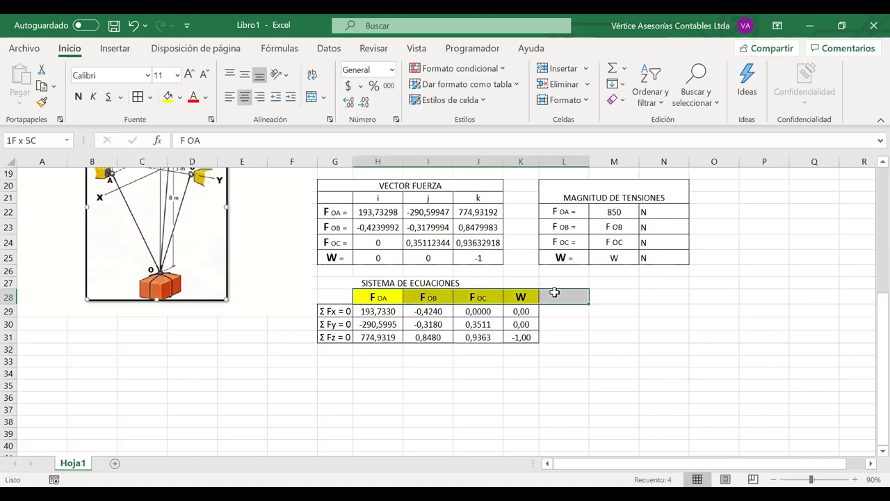
pyautogui.keyDown('shift'); pyautogui.click(520, 293); pyautogui.keyUp('shift')
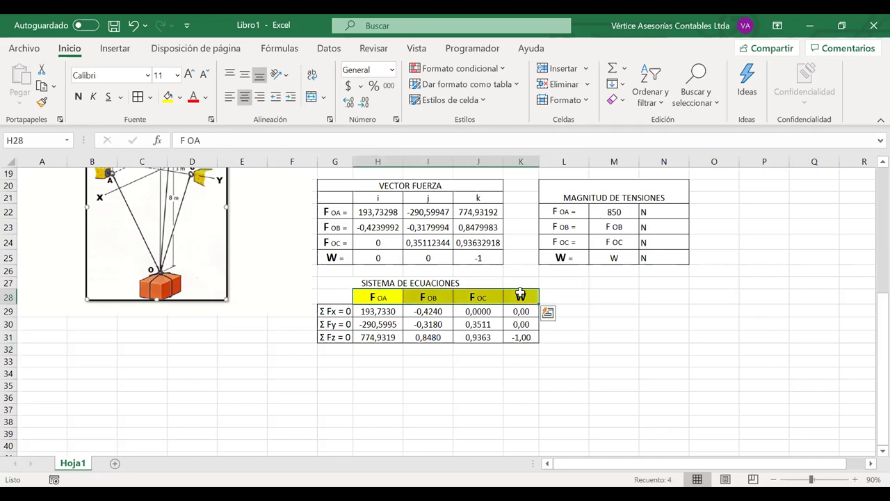
pyautogui.doubleClick(397, 299)
pyautogui.write('+')
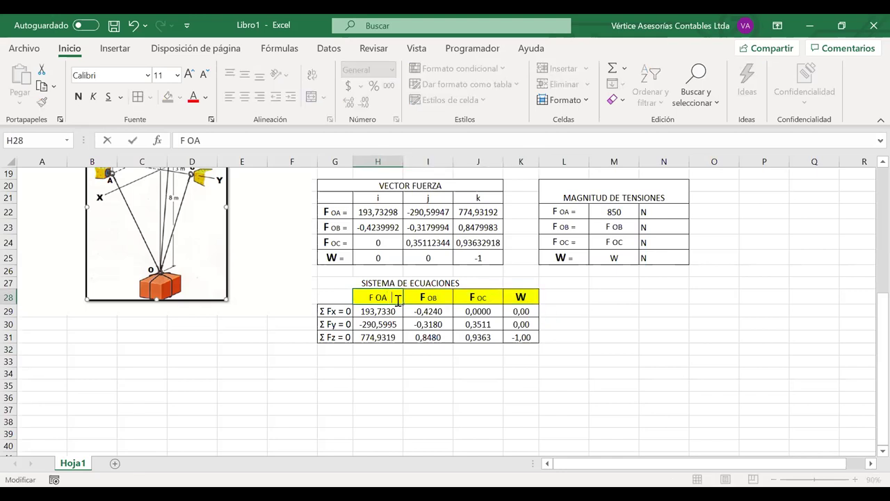
pyautogui.click(445, 299)
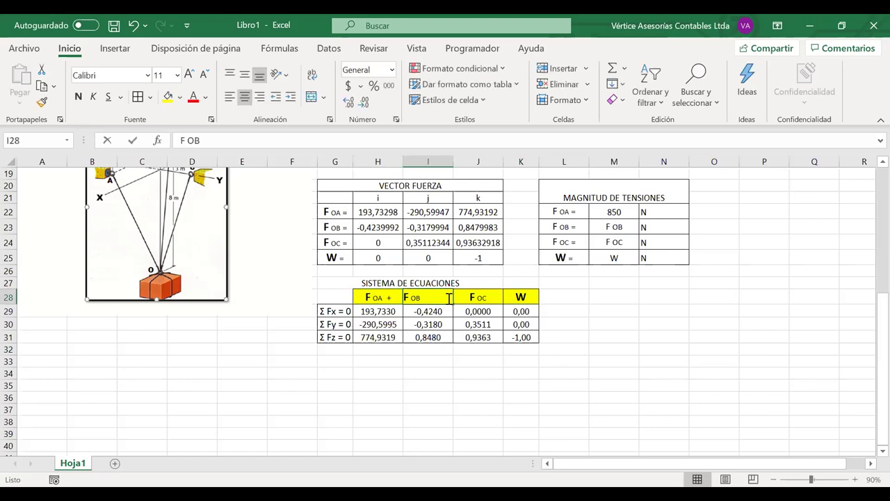
pyautogui.doubleClick(449, 299)
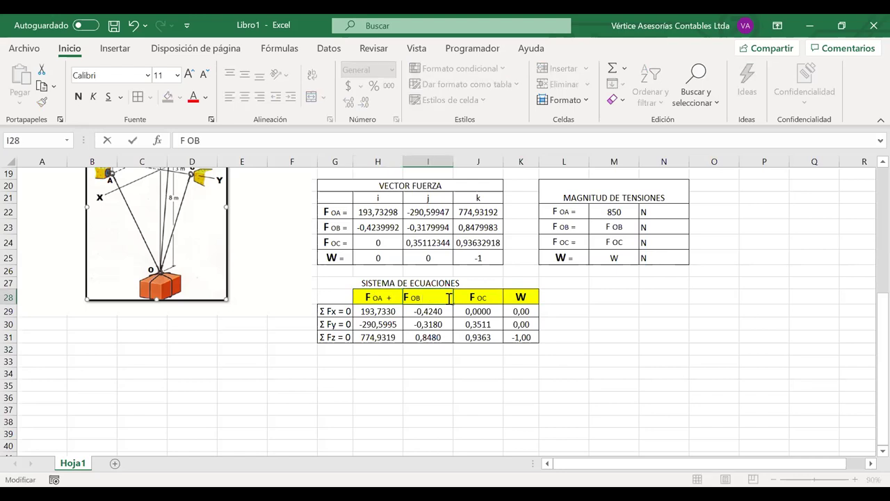
pyautogui.write('+')
pyautogui.doubleClick(497, 296)
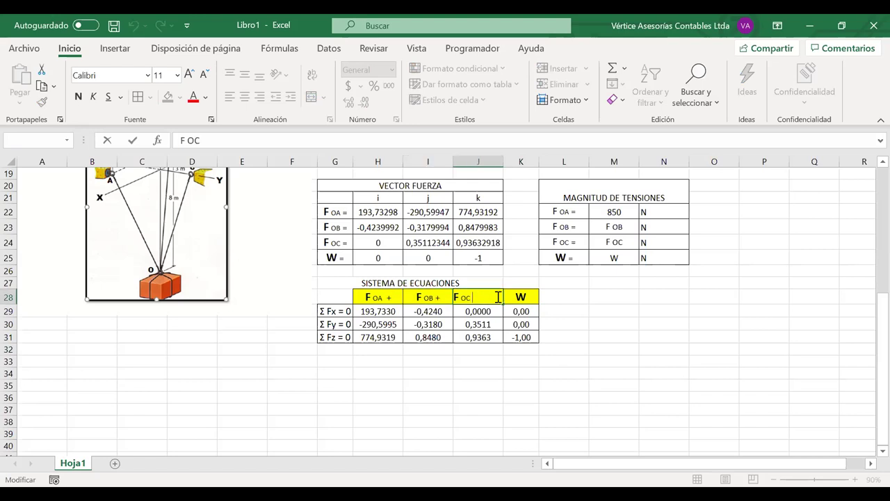
pyautogui.write('+')
pyautogui.click(534, 297)
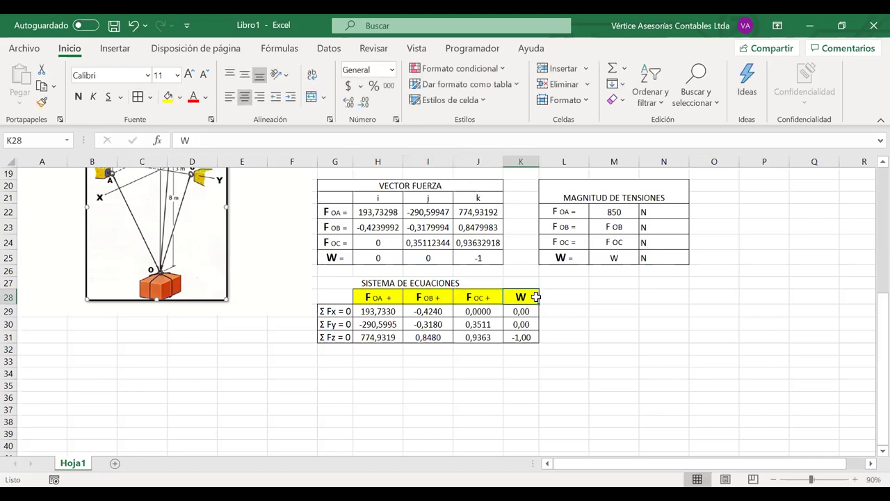
# Enter "= 0" as text in L28 beside the W header and give the cell the same yellow fill
pyautogui.click(547, 297)
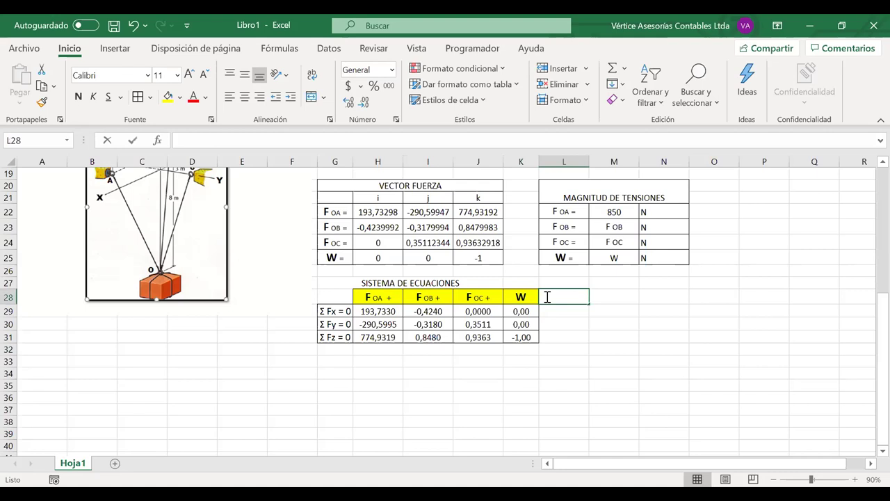
pyautogui.write('=')
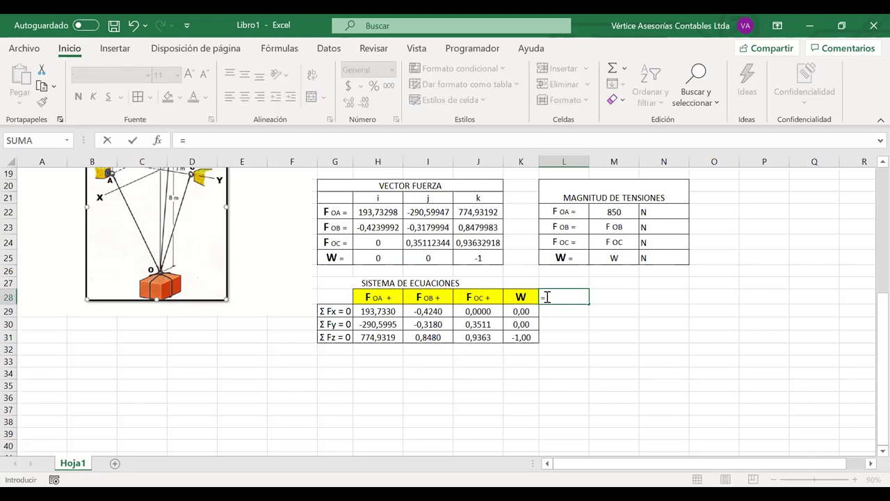
pyautogui.write(' 0')
pyautogui.click(556, 297)
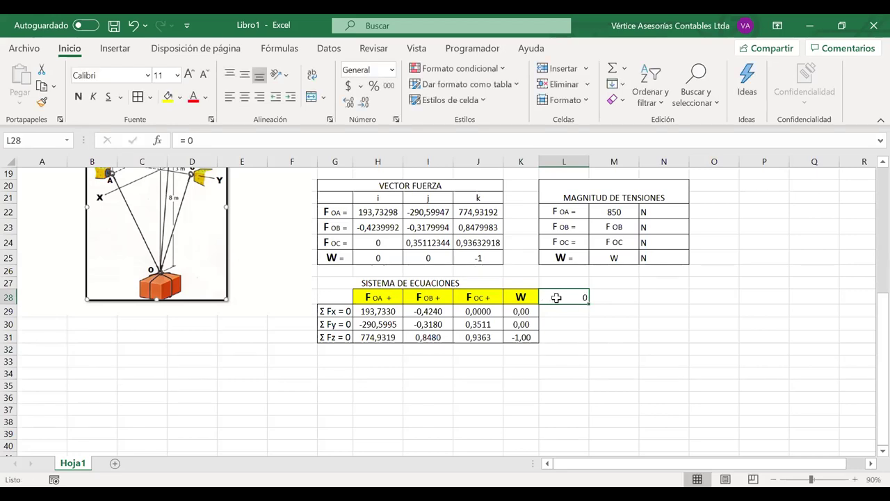
pyautogui.doubleClick(557, 297)
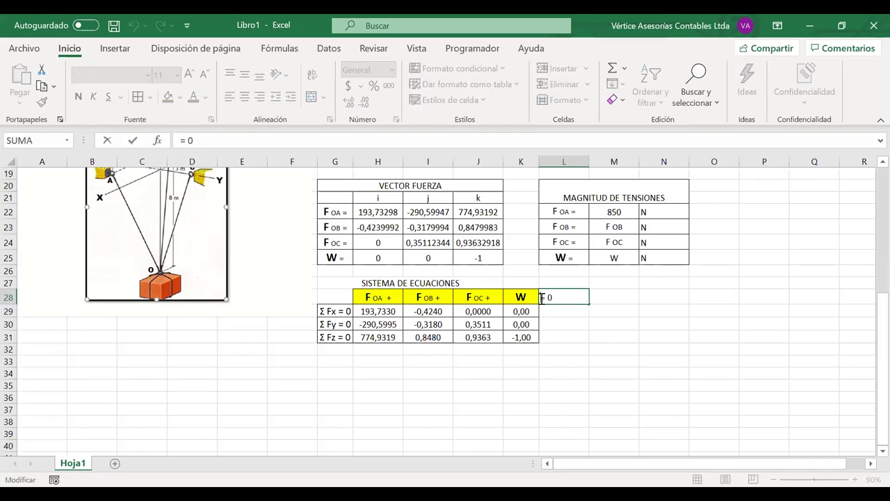
pyautogui.press('Return')
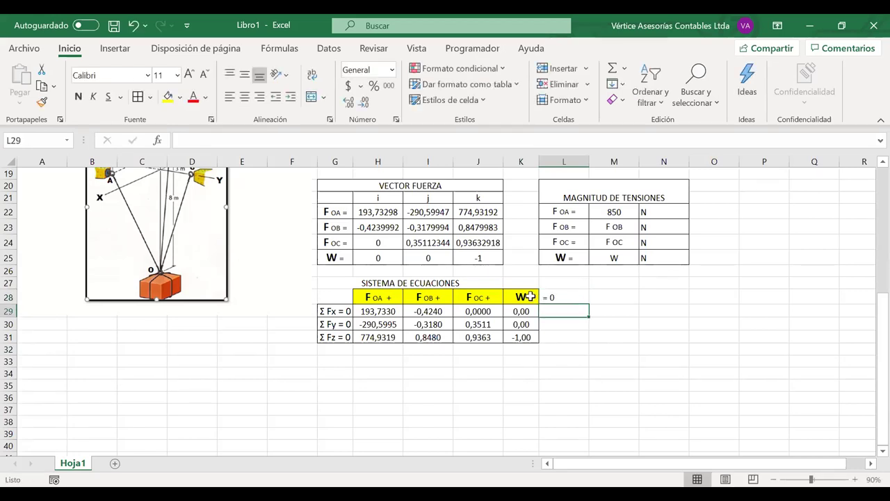
pyautogui.press('Up')
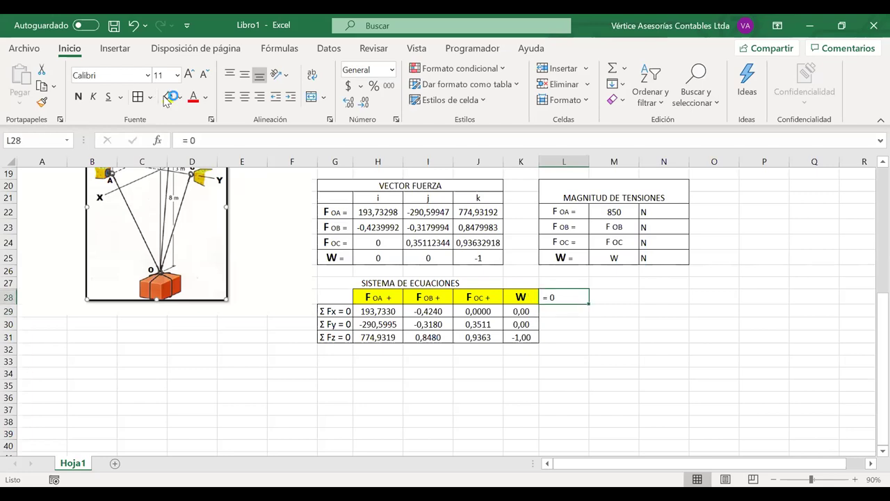
pyautogui.press('F4')
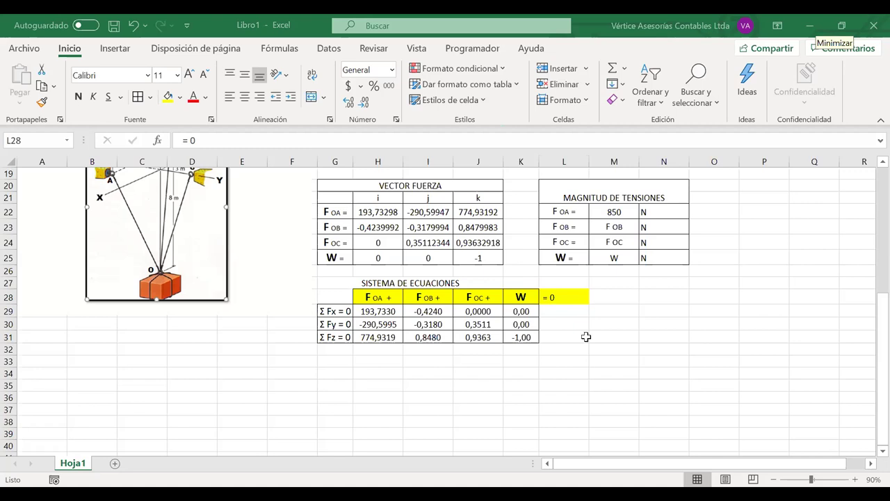
# Try duplicating the equations table G27:L31 at G33 with a normal paste and check the formula in H35
pyautogui.moveTo(346, 290); pyautogui.dragTo(547, 339)
pyautogui.hotkey('ctrl', 'c')
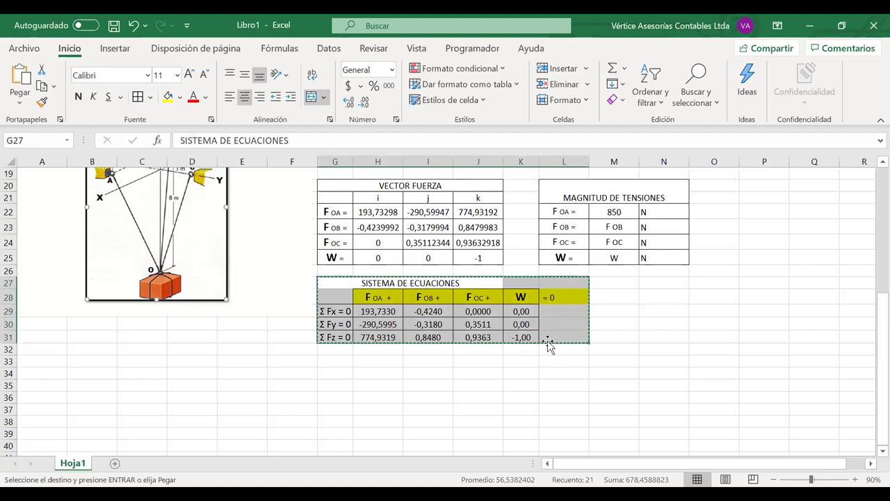
pyautogui.click(326, 358)
pyautogui.hotkey('ctrl', 'v')
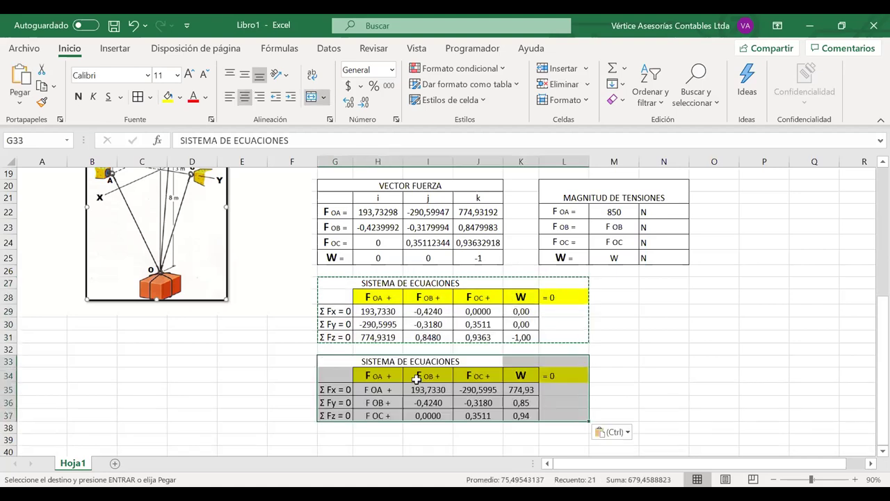
pyautogui.click(387, 389)
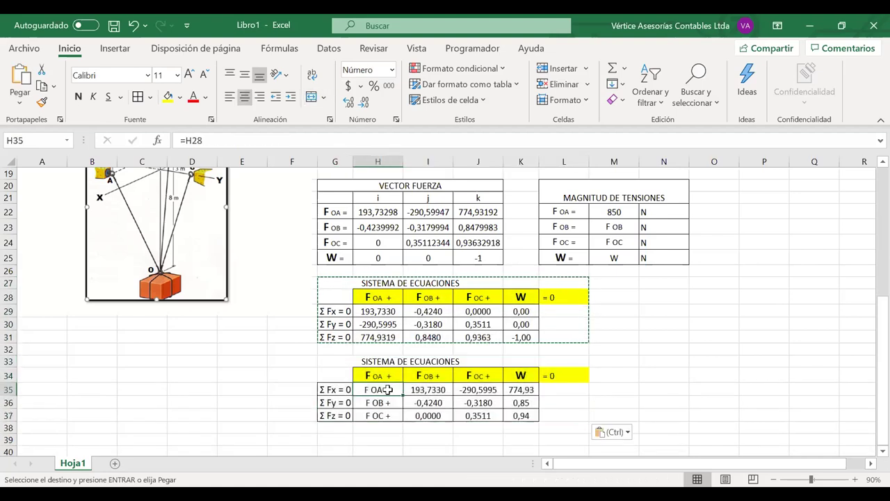
pyautogui.doubleClick(390, 389)
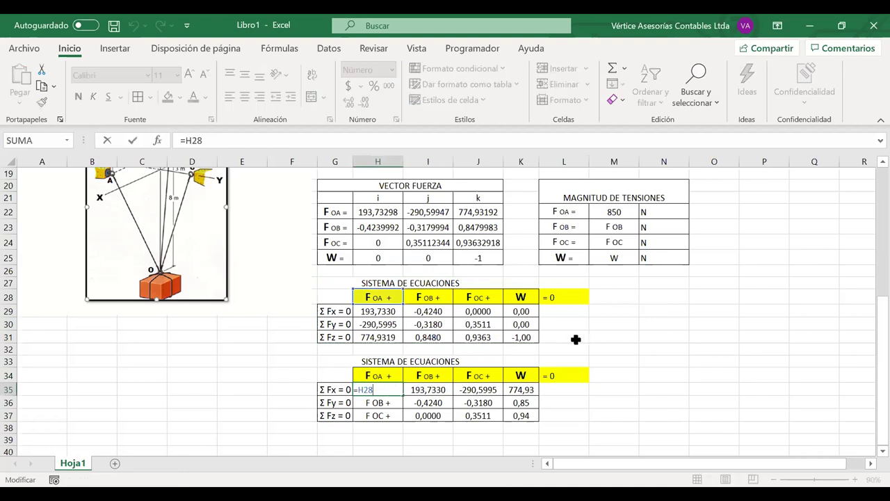
pyautogui.click(720, 309)
# Undo the pasted duplicate of the equations table
pyautogui.hotkey('ctrl', 'z')
pyautogui.hotkey('ctrl', 'z')
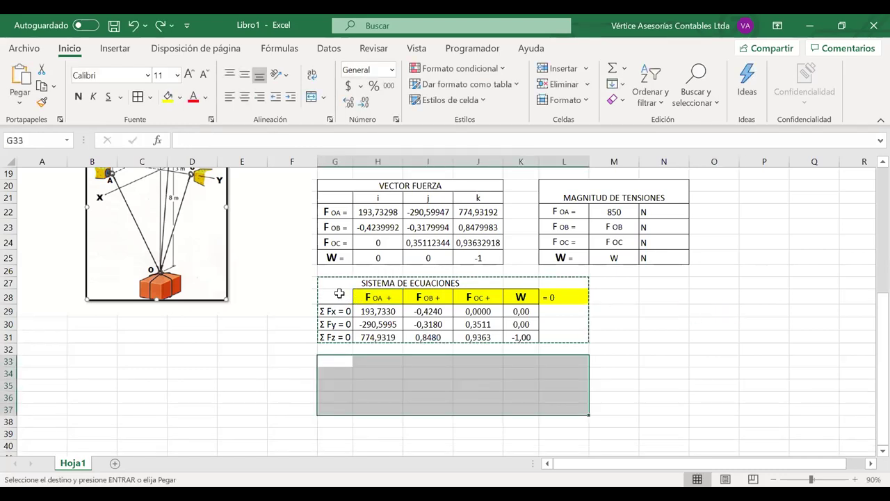
pyautogui.hotkey('ctrl', 'z')
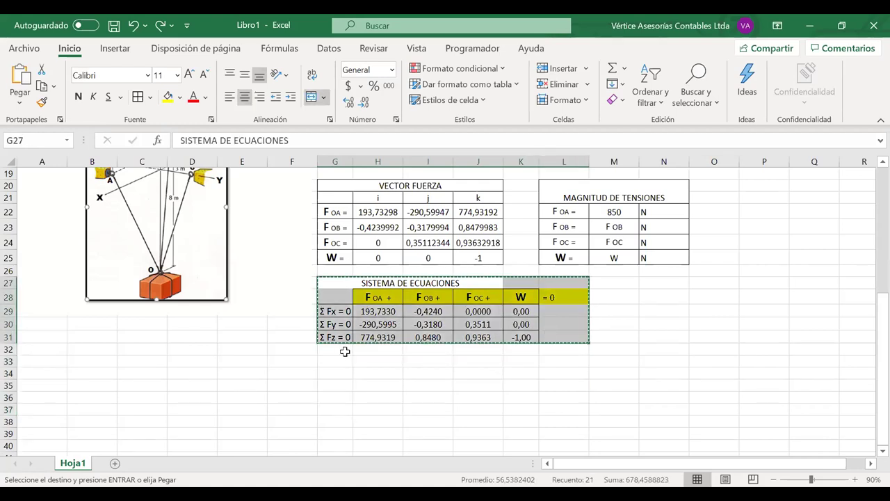
# Paste the copied equations table at G33 as linked cells
pyautogui.rightClick(383, 172)
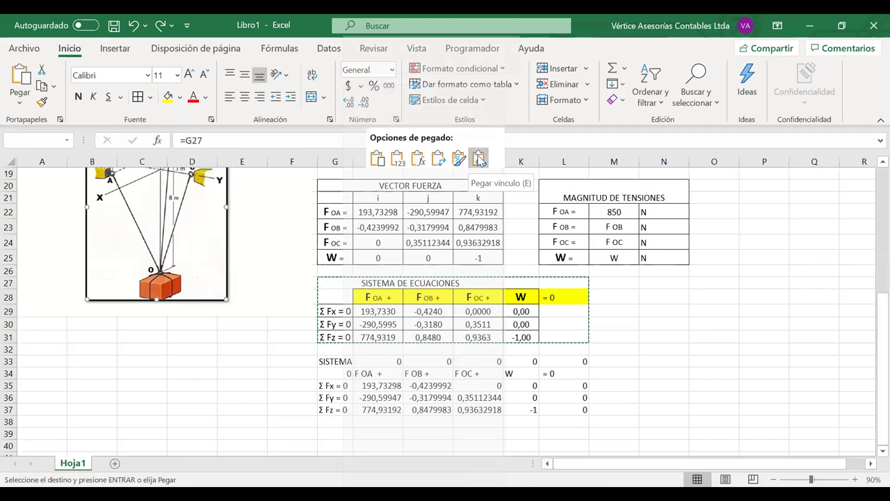
pyautogui.click(329, 377)
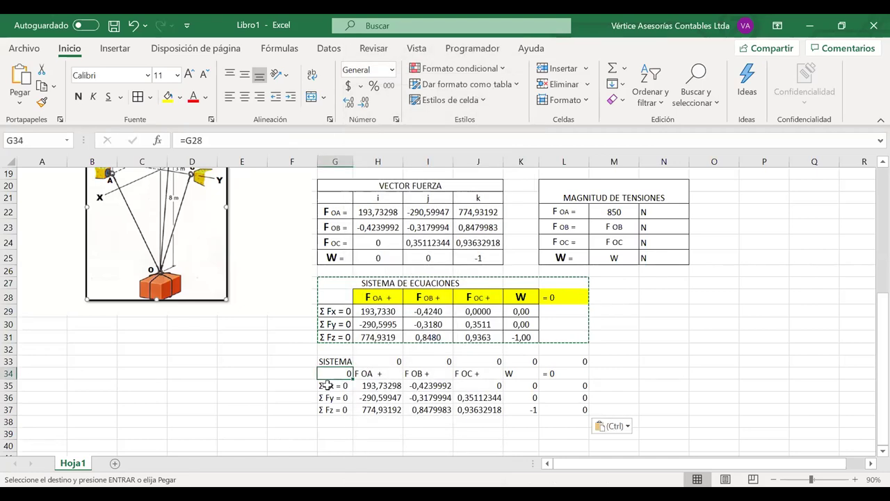
pyautogui.press('Escape')
# Clear the zeros around the linked table's title and merge and center the title across G33:L33
pyautogui.moveTo(573, 360); pyautogui.dragTo(398, 358)
pyautogui.press('Delete')
pyautogui.moveTo(341, 360); pyautogui.dragTo(553, 358)
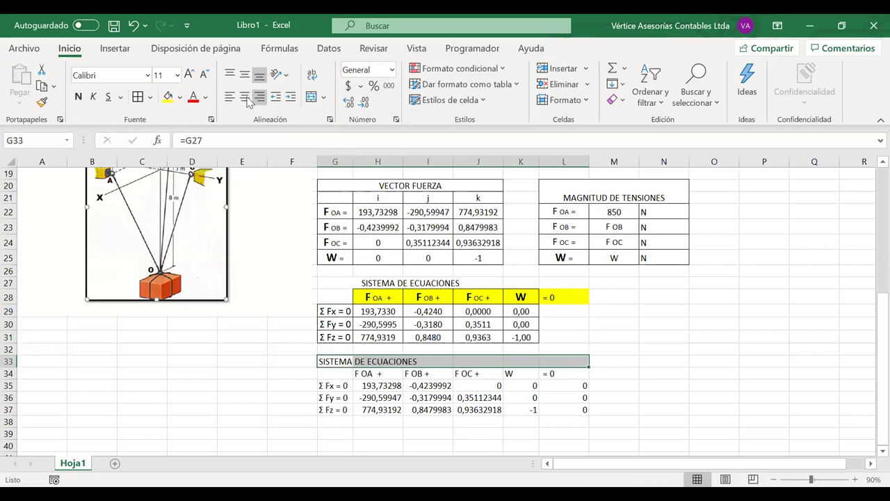
pyautogui.click(314, 96)
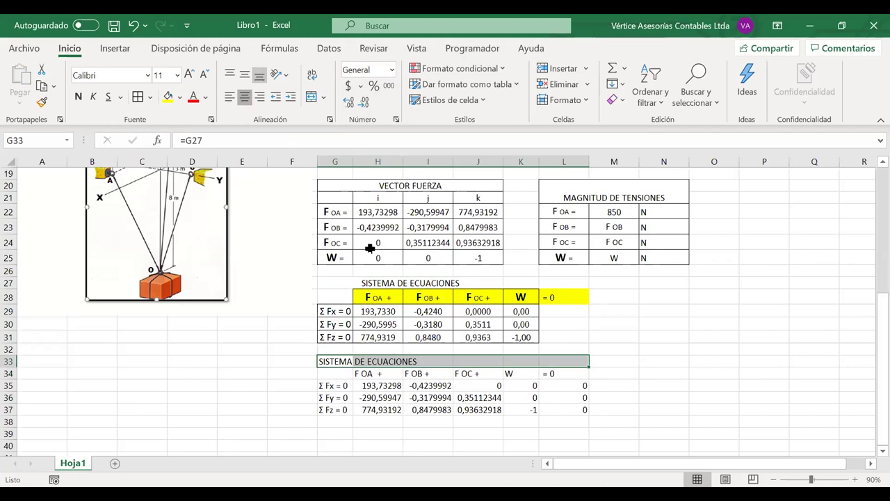
pyautogui.click(628, 369)
# Remove the linked duplicate of the equations table from rows 33 to 37
pyautogui.scroll(-1, 628, 369)
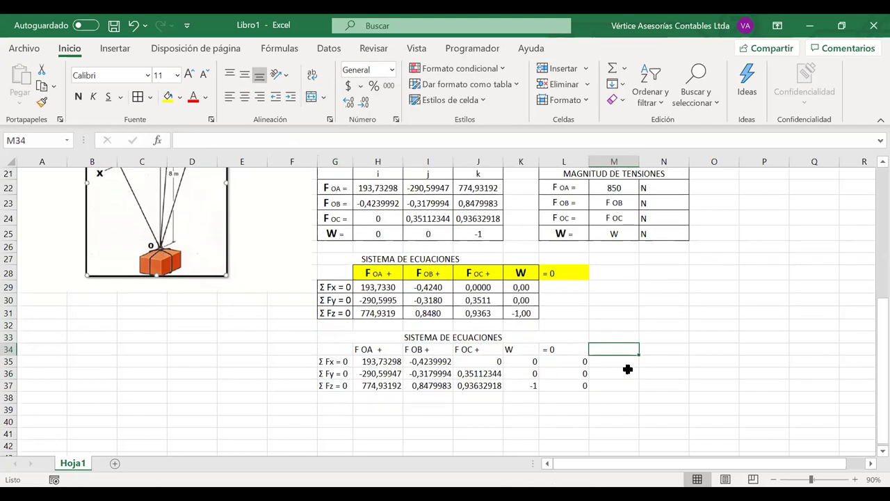
pyautogui.scroll(-1, 628, 369)
pyautogui.scroll(-1, 353, 304)
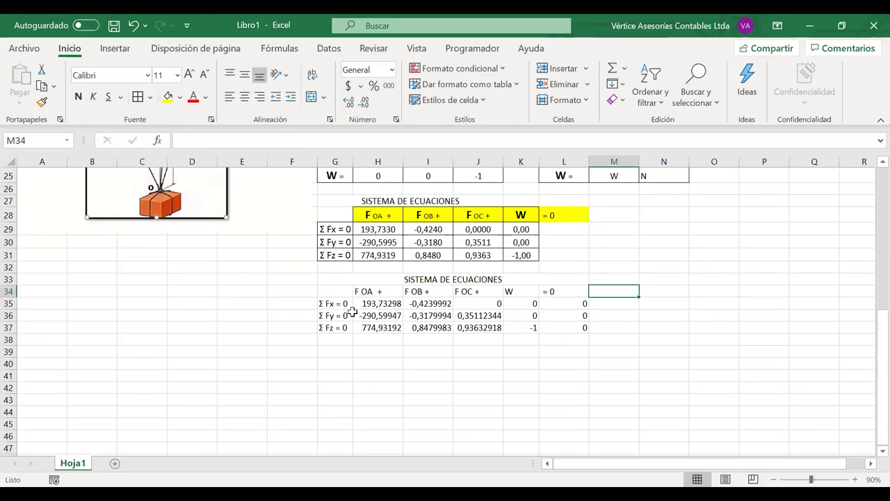
pyautogui.moveTo(337, 277); pyautogui.dragTo(539, 328)
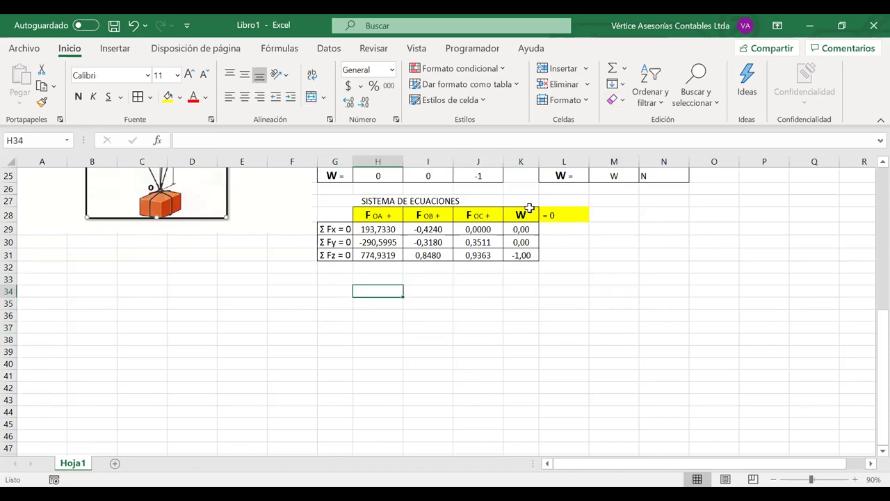
pyautogui.moveTo(428, 214); pyautogui.dragTo(477, 215)
pyautogui.hotkey('ctrl', 'v')
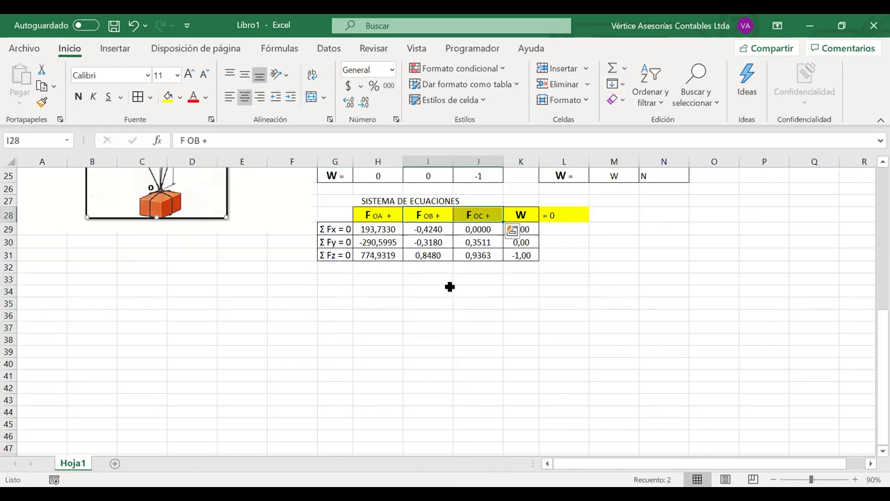
pyautogui.press('Escape')
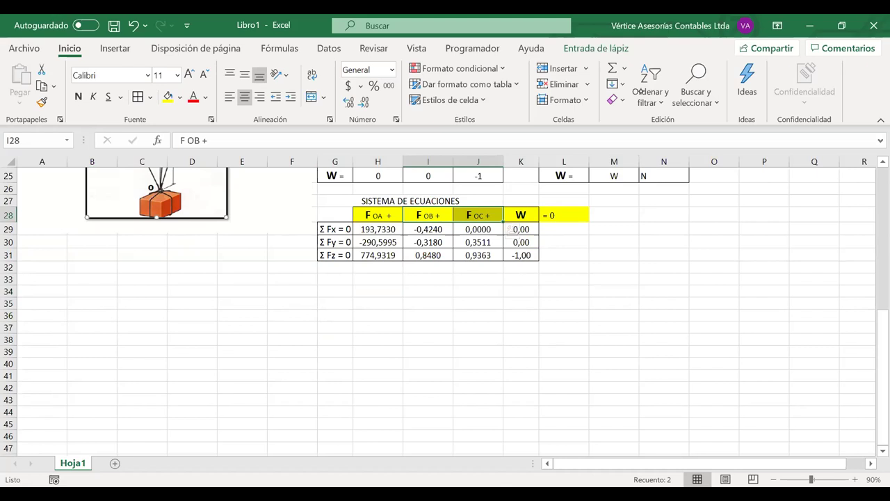
# Handwrite a circled "F OA" in ink over the empty cells below the box illustration
pyautogui.moveTo(144, 287); pyautogui.dragTo(172, 276)
pyautogui.moveTo(147, 292); pyautogui.dragTo(149, 324)
pyautogui.moveTo(146, 304); pyautogui.dragTo(169, 298)
pyautogui.moveTo(171, 319); pyautogui.dragTo(198, 332)
pyautogui.moveTo(183, 326); pyautogui.dragTo(196, 322)
pyautogui.moveTo(144, 265); pyautogui.dragTo(174, 255)
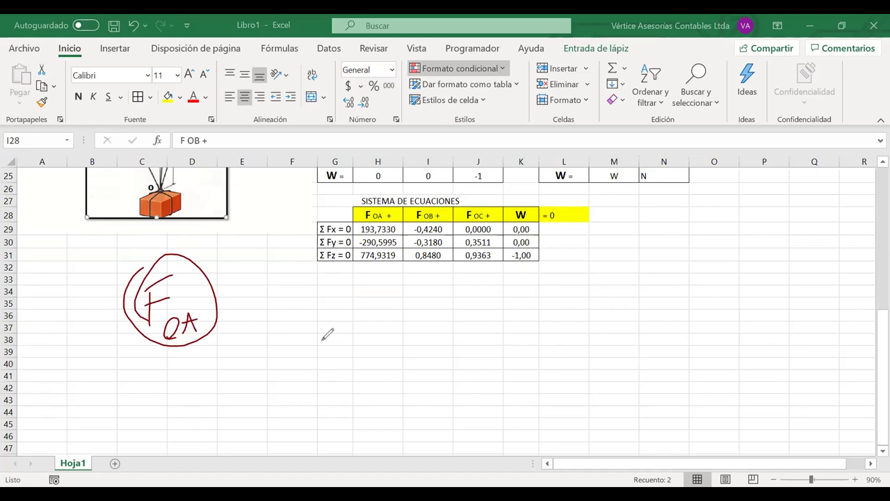
pyautogui.click(336, 281)
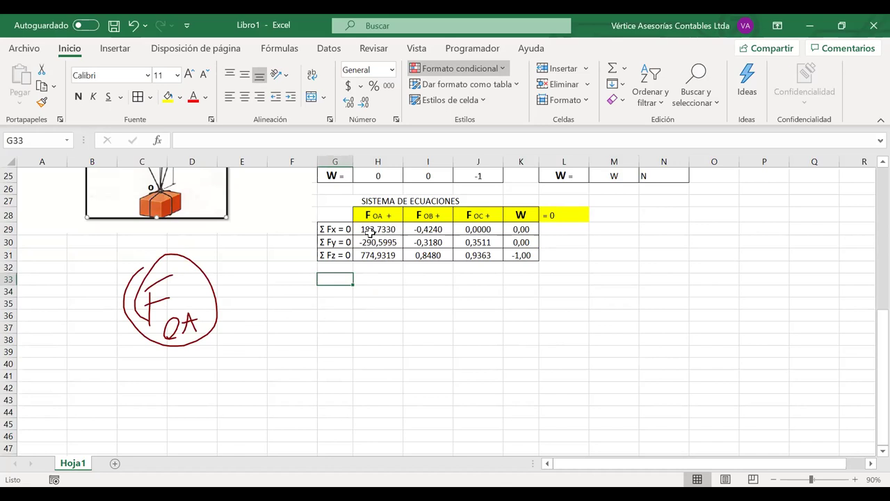
# Copy the F OB column (I28:I31) with its formatting to H33 and turn the pasted cells into links
pyautogui.moveTo(368, 279); pyautogui.dragTo(369, 303)
pyautogui.moveTo(428, 229); pyautogui.dragTo(428, 255)
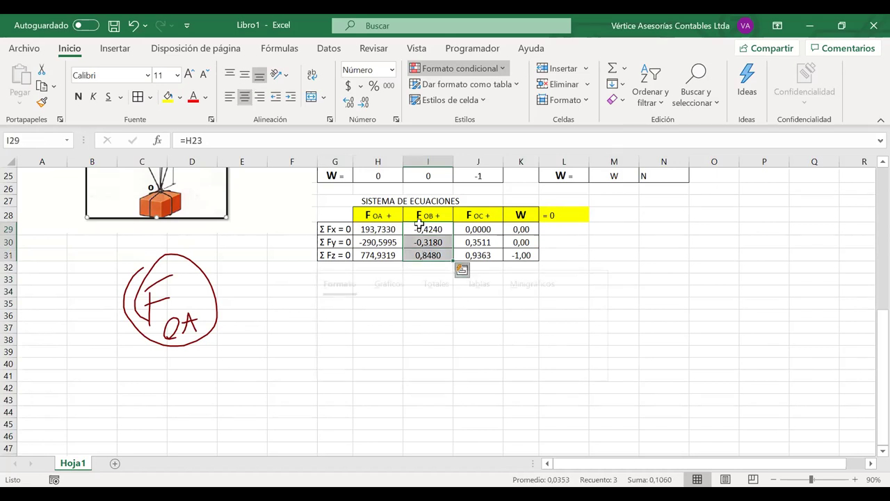
pyautogui.moveTo(421, 216); pyautogui.dragTo(418, 254)
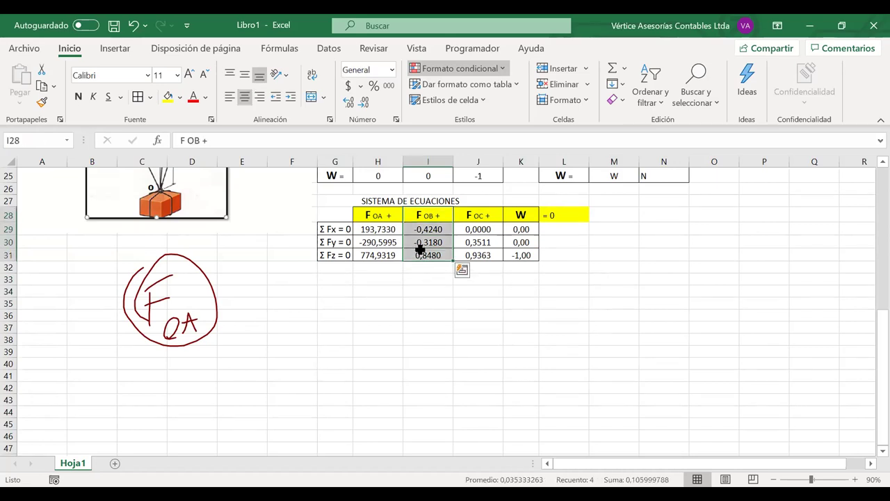
pyautogui.hotkey('ctrl', 'c')
pyautogui.click(370, 279)
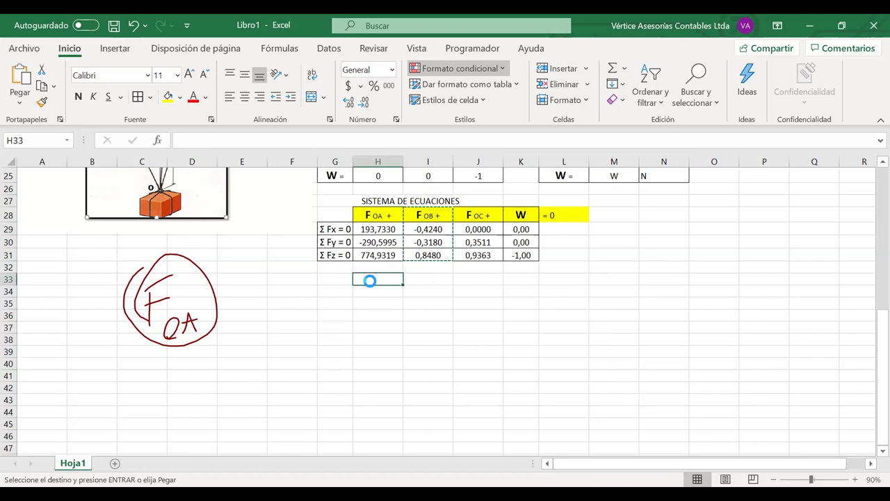
pyautogui.hotkey('ctrl', 'v')
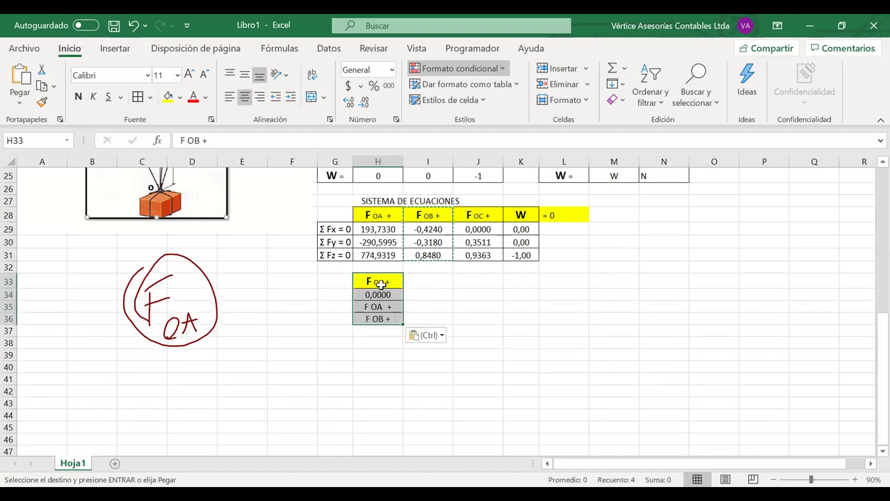
pyautogui.rightClick(380, 284)
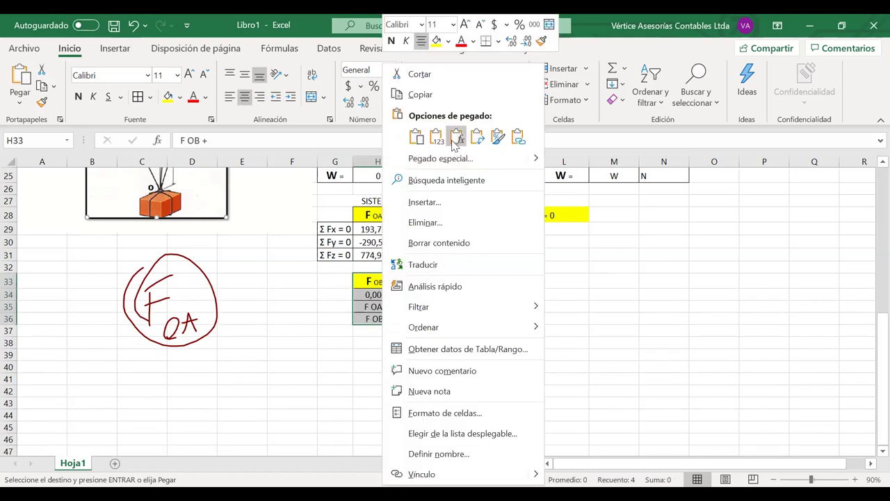
pyautogui.click(455, 138)
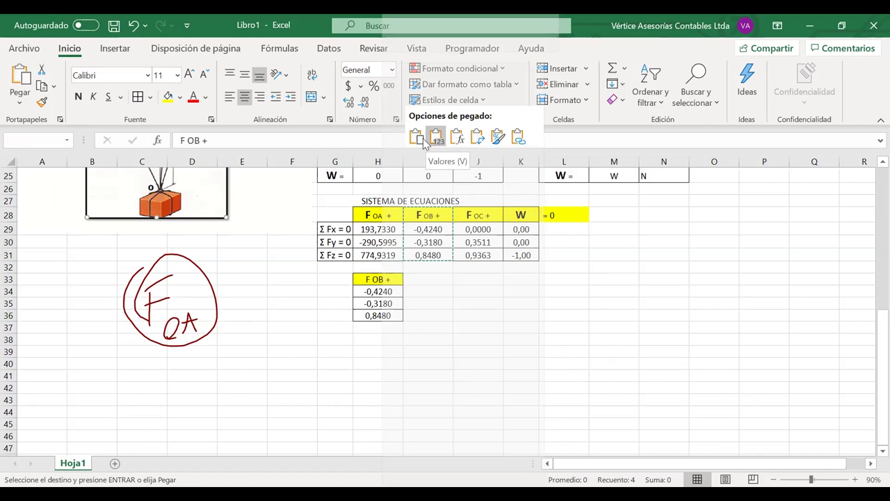
pyautogui.click(517, 138)
pyautogui.hotkey('ctrl', 'z')
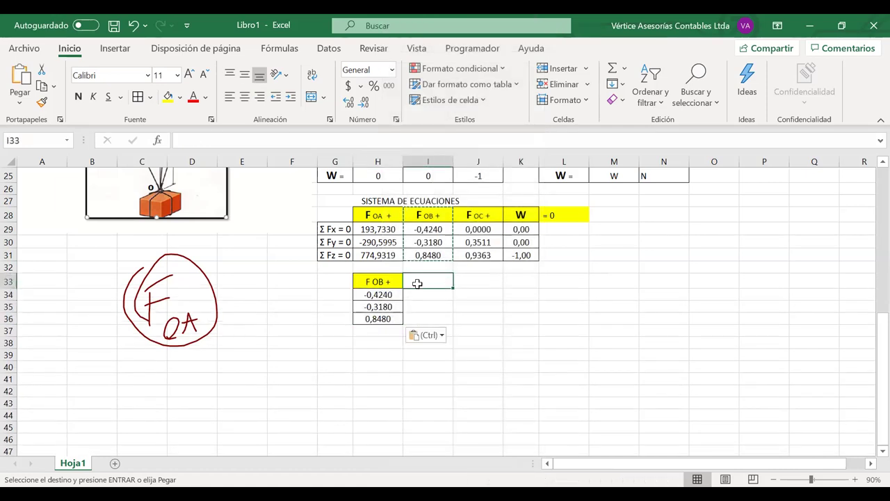
# Copy the F OC column (J28:J31) and paste it at I33 as linked cells
pyautogui.moveTo(475, 217); pyautogui.dragTo(474, 253)
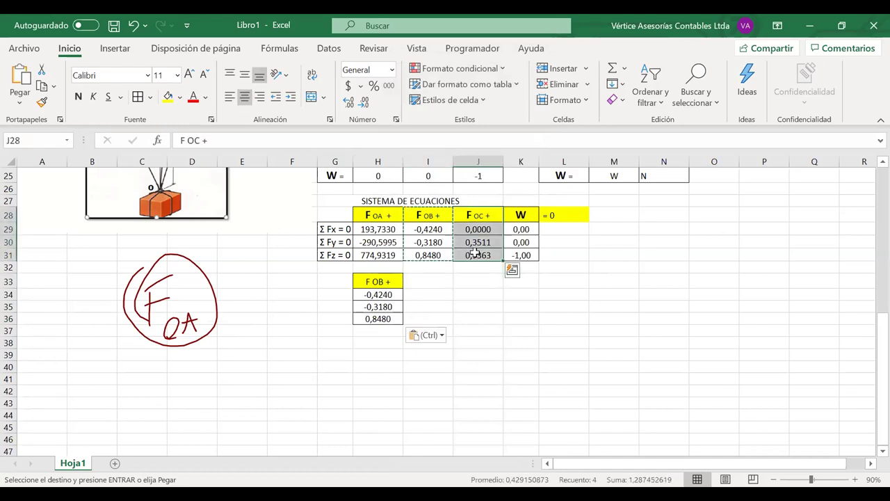
pyautogui.hotkey('ctrl', 'c')
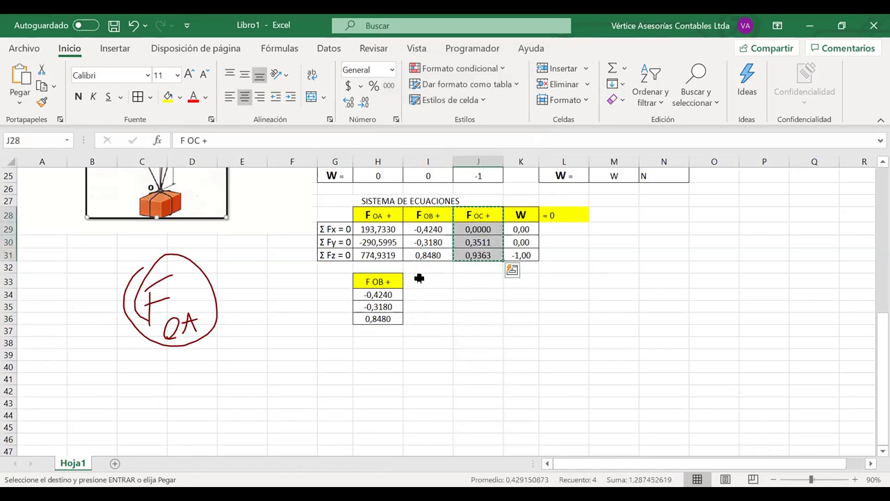
pyautogui.rightClick(419, 279)
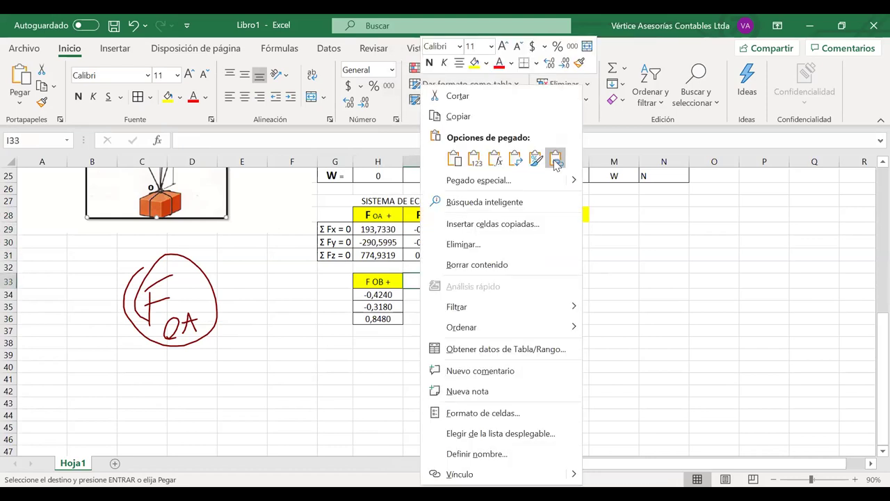
pyautogui.click(557, 160)
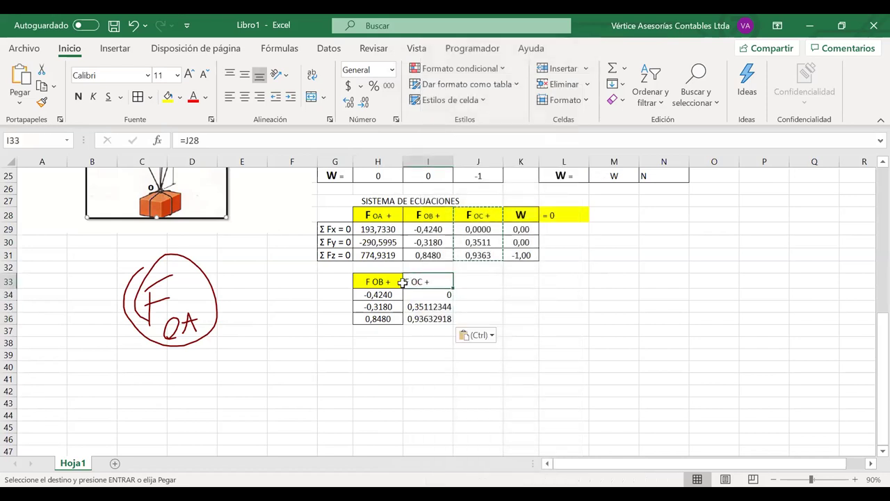
# Fill the F OC header in I33 yellow, and add borders and center alignment to the coefficients in H34:I36
pyautogui.moveTo(409, 281); pyautogui.dragTo(402, 282)
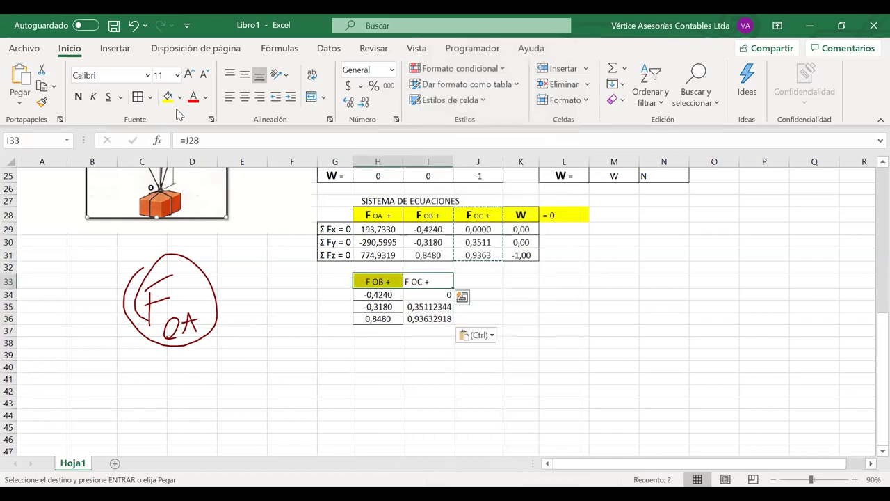
pyautogui.click(412, 281)
pyautogui.click(167, 97)
pyautogui.moveTo(436, 296); pyautogui.dragTo(377, 318)
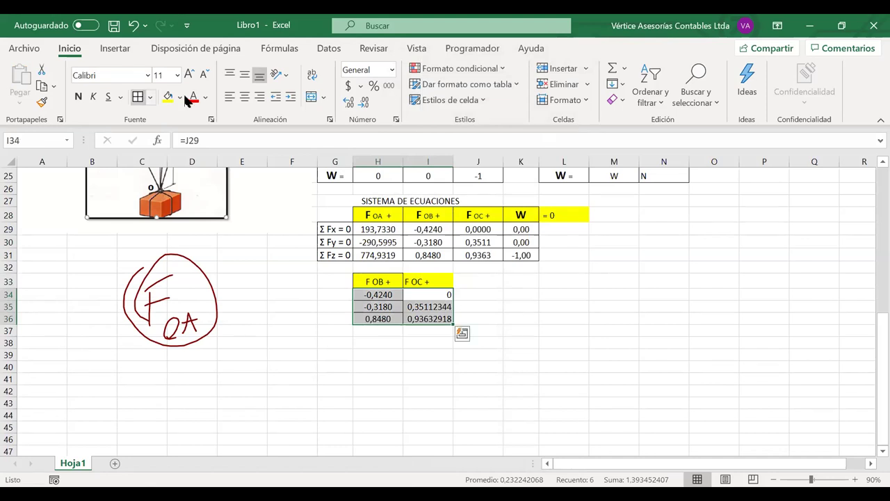
pyautogui.click(248, 98)
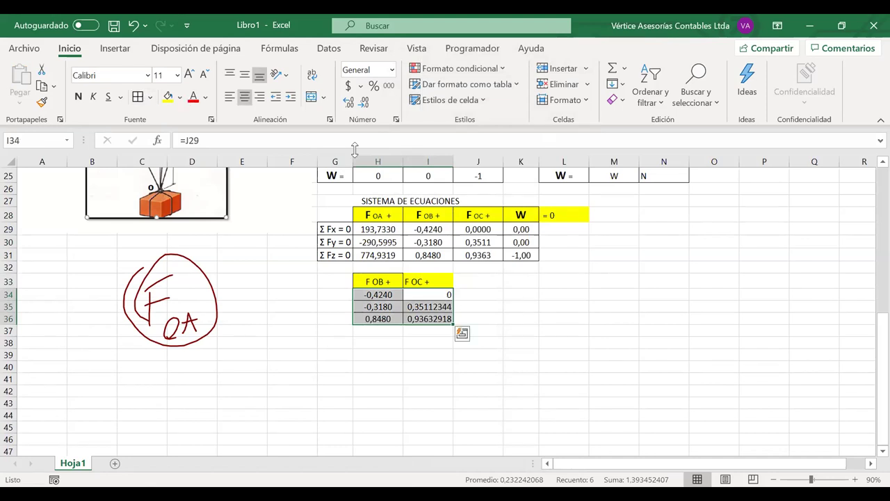
# Copy the W column (K28:K31) with its formatting to J33 and turn the pasted cells into links
pyautogui.click(521, 217)
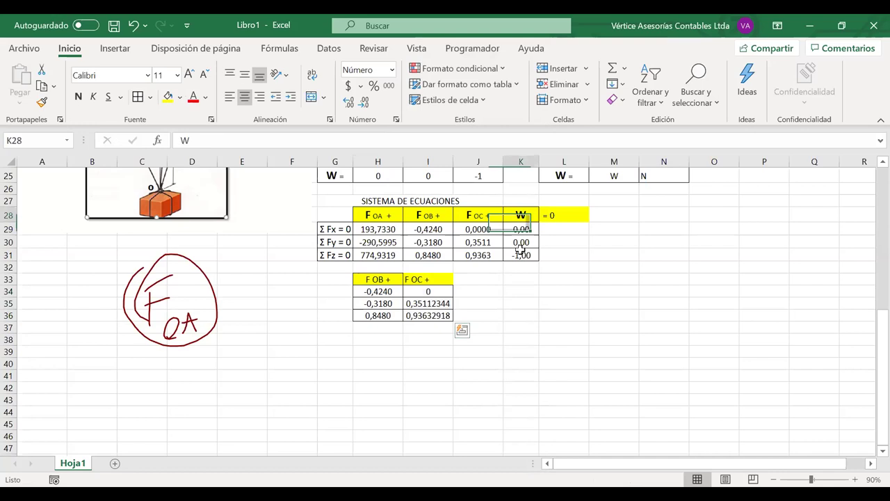
pyautogui.moveTo(521, 250); pyautogui.dragTo(520, 255)
pyautogui.hotkey('ctrl', 'c')
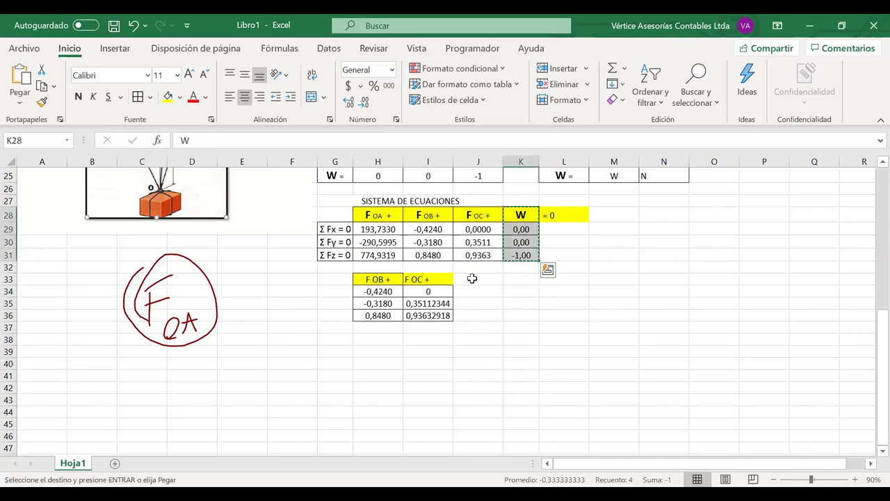
pyautogui.click(473, 278)
pyautogui.hotkey('ctrl', 'v')
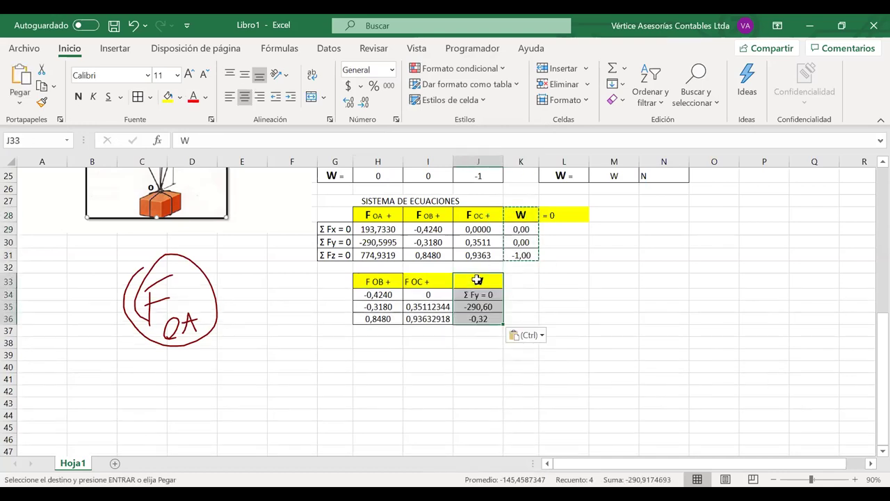
pyautogui.hotkey('ctrl', 'n')
pyautogui.click(477, 306)
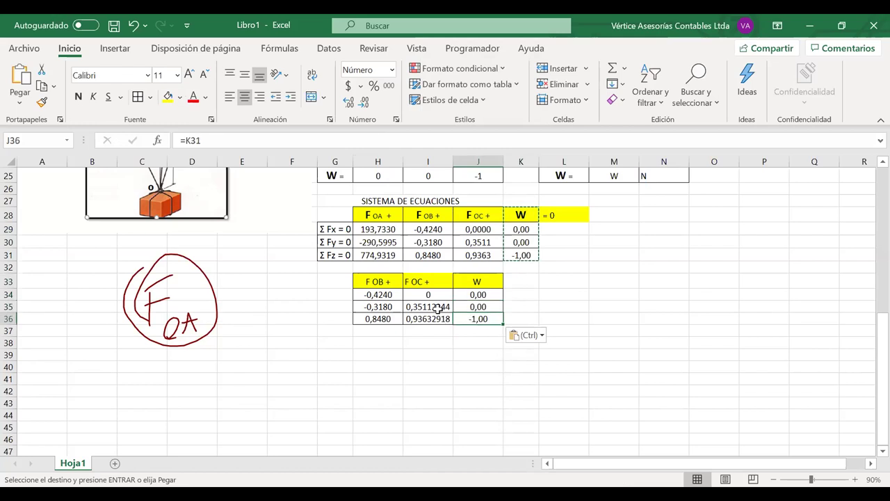
pyautogui.click(429, 306)
pyautogui.press('Left')
pyautogui.press('Up')
pyautogui.press('Right')
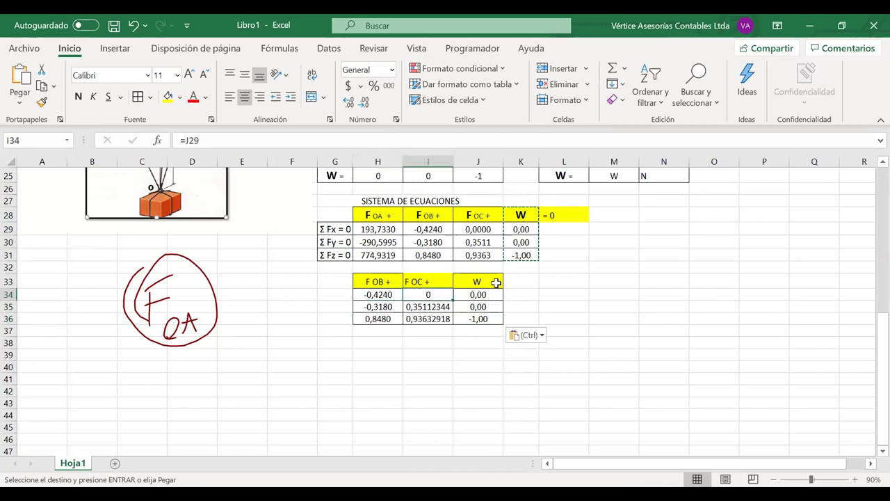
pyautogui.press('Up')
pyautogui.press('Right')
pyautogui.press('Right')
pyautogui.press('Right')
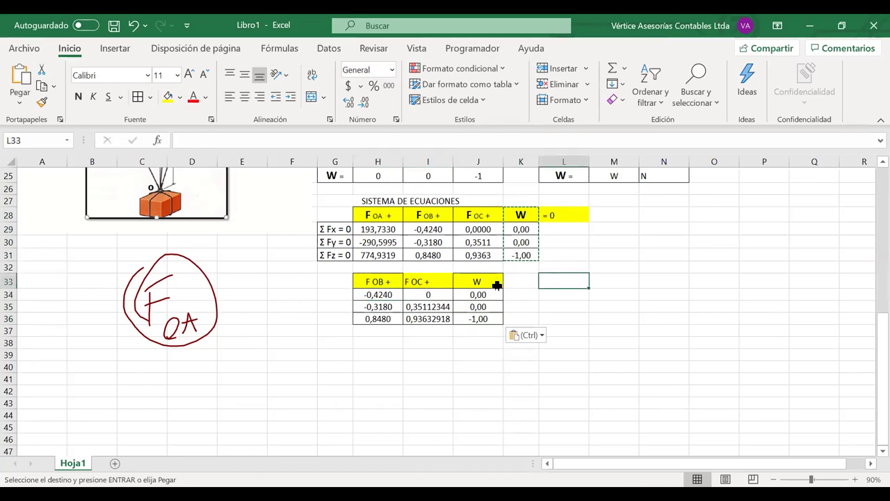
# Enter "=" in K33 and K34, and fill the equals sign down through K36
pyautogui.click(527, 282)
pyautogui.write('=')
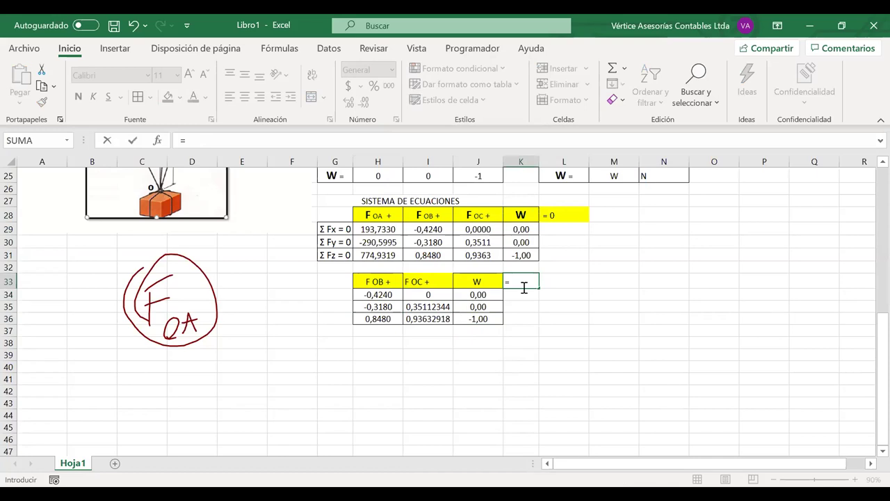
pyautogui.press('Down')
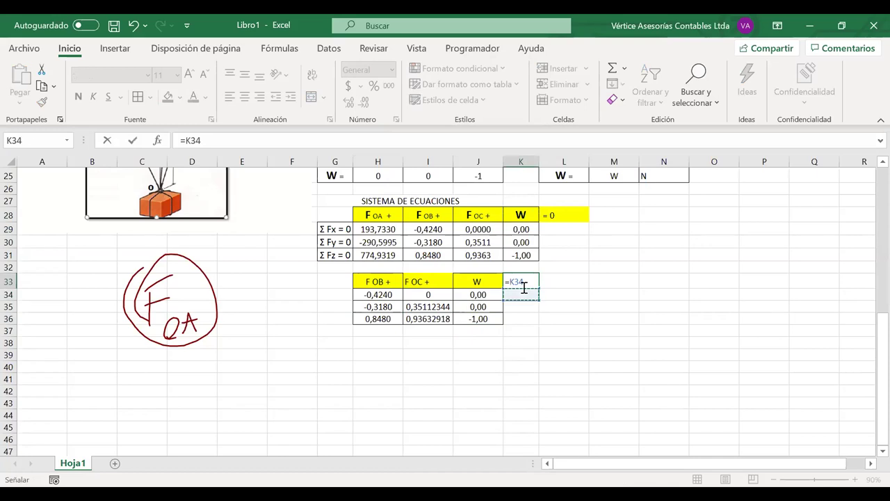
pyautogui.press('BackSpace')
pyautogui.press('BackSpace')
pyautogui.press('BackSpace')
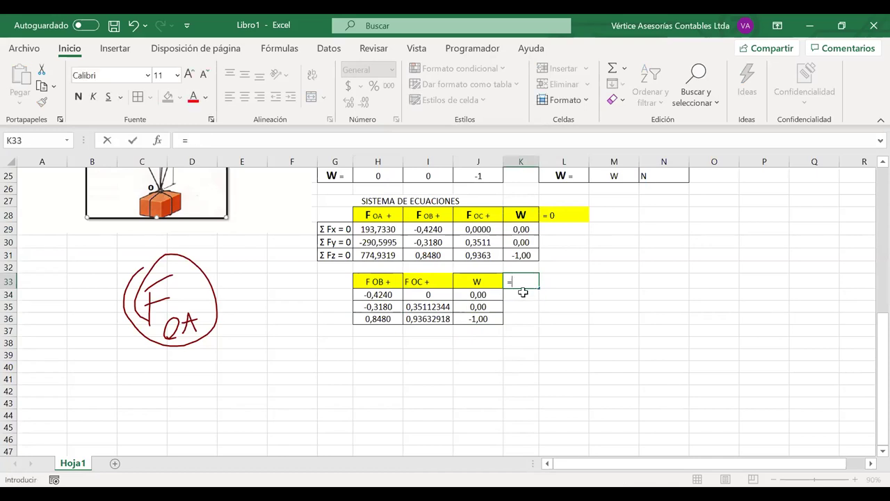
pyautogui.press('Return')
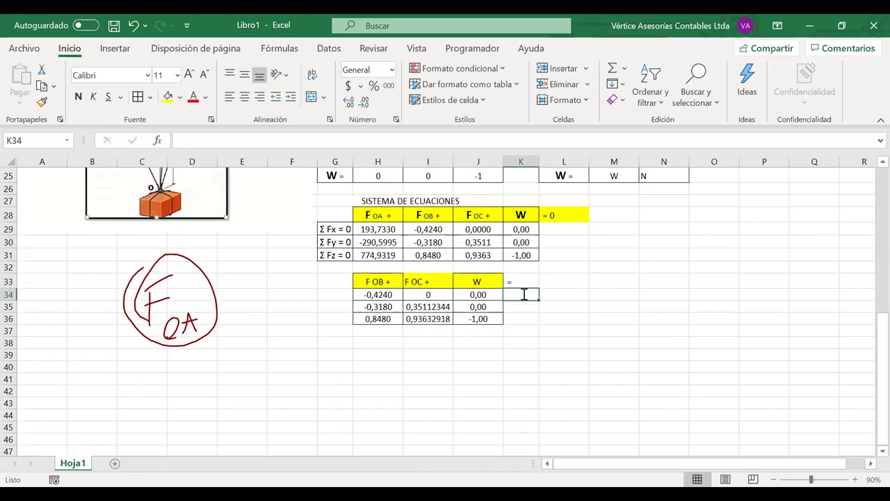
pyautogui.write('=')
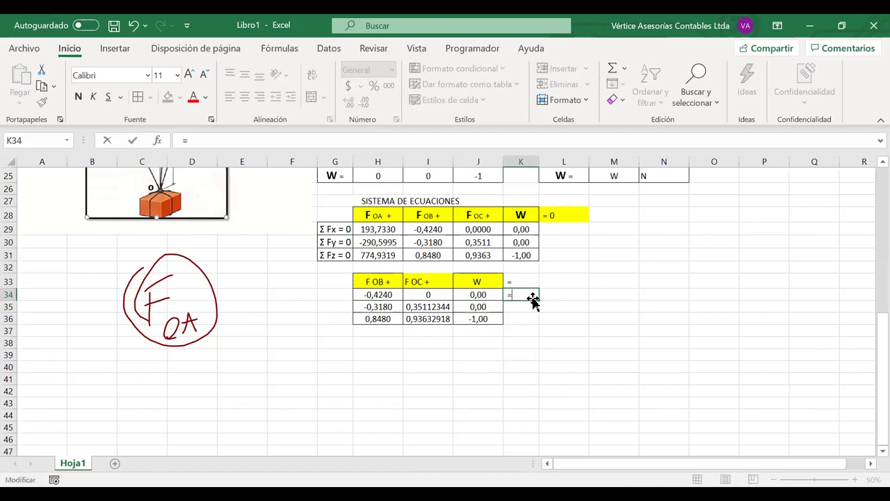
pyautogui.click(533, 299)
pyautogui.moveTo(539, 300); pyautogui.dragTo(538, 319)
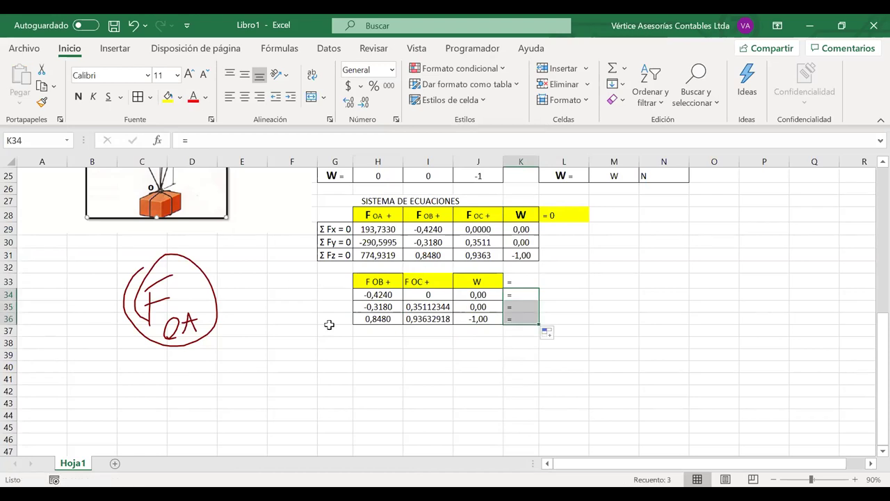
# Merge and center the empty block F33:G36 beside the new coefficient table
pyautogui.press('Up')
pyautogui.press('Left')
pyautogui.press('Left')
pyautogui.press('Left')
pyautogui.press('Left')
pyautogui.press('Left')
pyautogui.keyDown('shift'); pyautogui.click(330, 321); pyautogui.keyUp('shift')
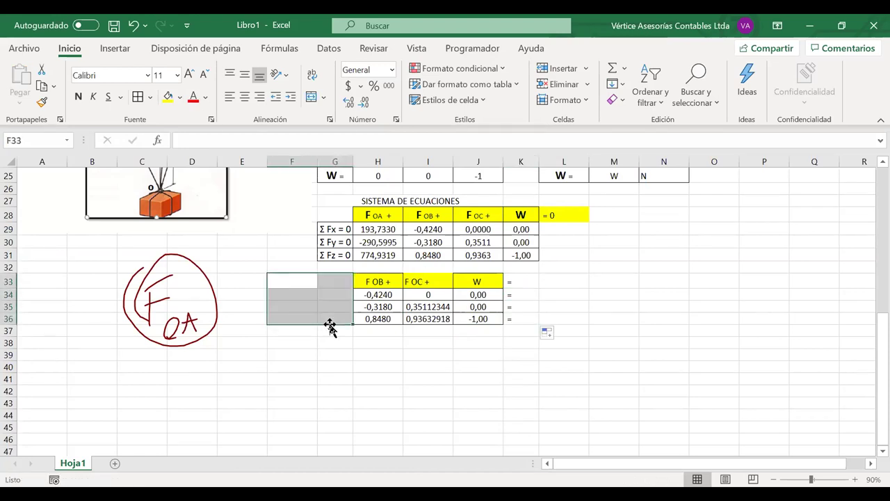
pyautogui.click(312, 98)
# Enter "SISTEMA DE ECUACION DE ORDEN 3" in the merged cell F33:G36 and wrap its text
pyautogui.write('S')
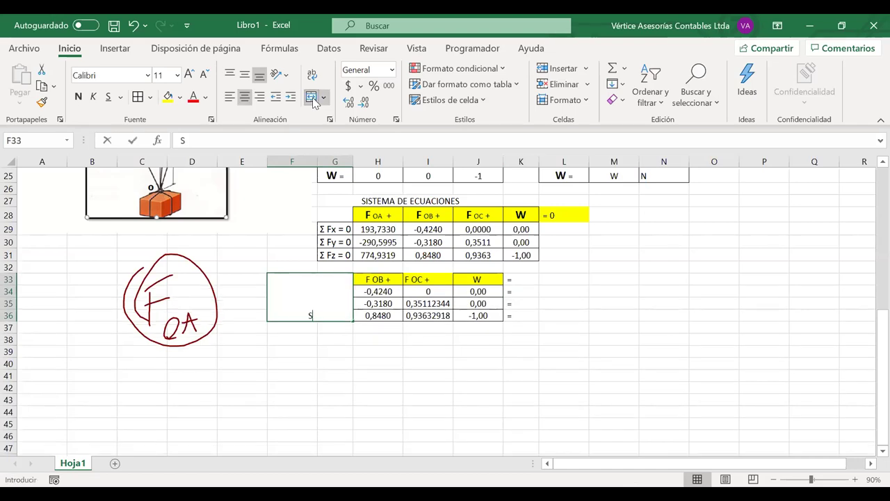
pyautogui.write('ISTEMA DE ECUA')
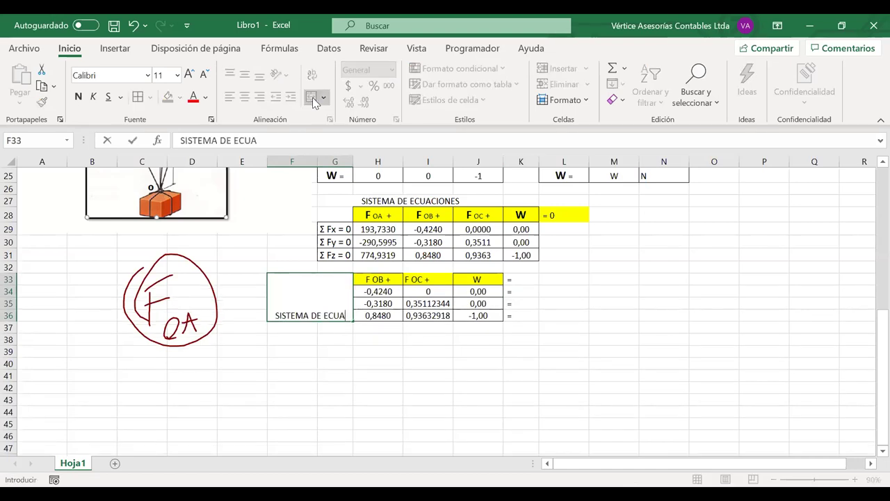
pyautogui.write('CION DE ')
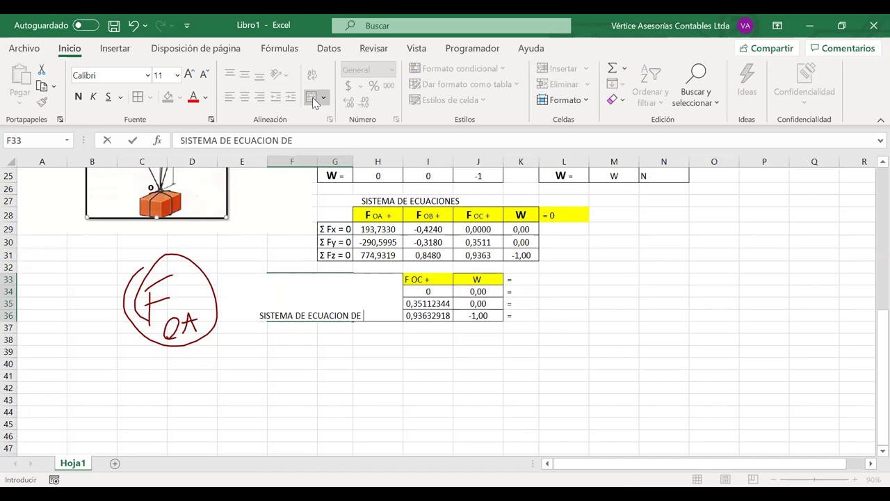
pyautogui.write('ORDEN 3')
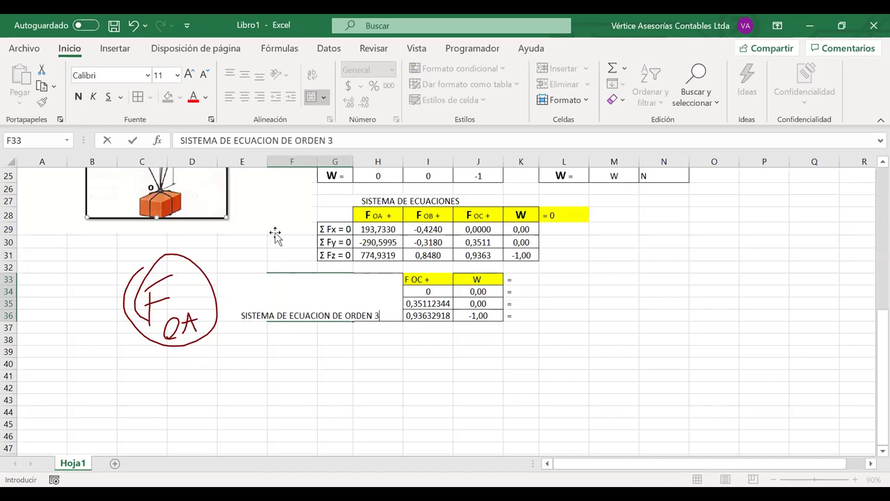
pyautogui.press('Return')
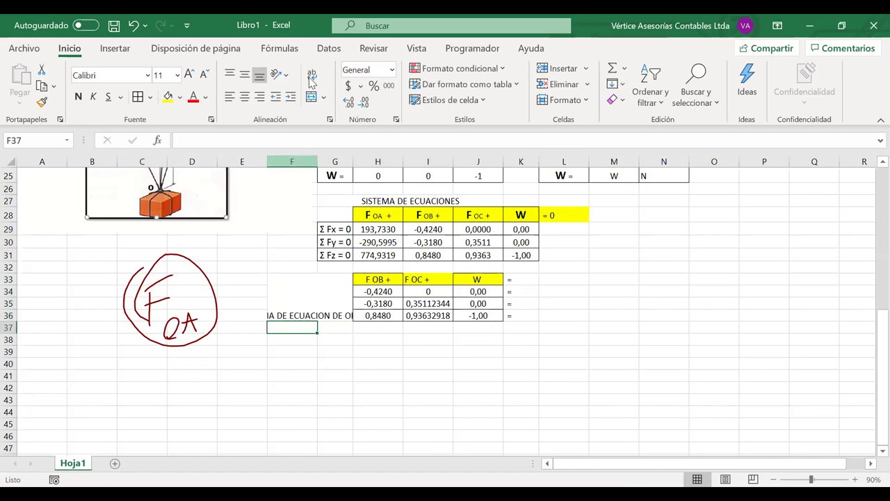
pyautogui.click(286, 278)
pyautogui.click(311, 75)
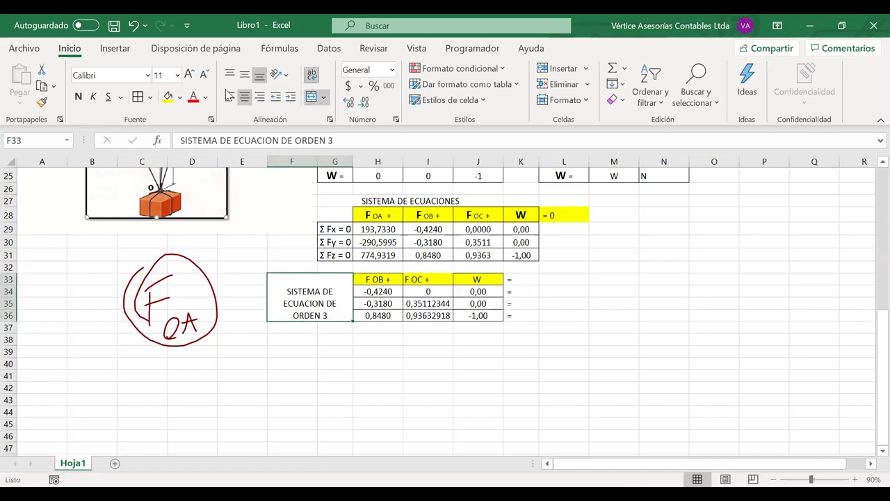
# Narrow column K slightly and center the equals signs in K33:K36
pyautogui.click(536, 297)
pyautogui.click(549, 280)
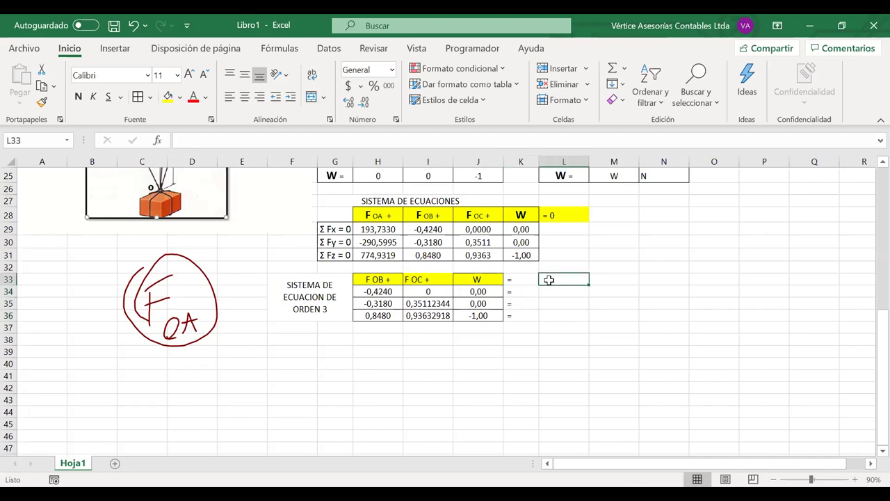
pyautogui.click(384, 214)
pyautogui.moveTo(385, 214); pyautogui.dragTo(569, 251)
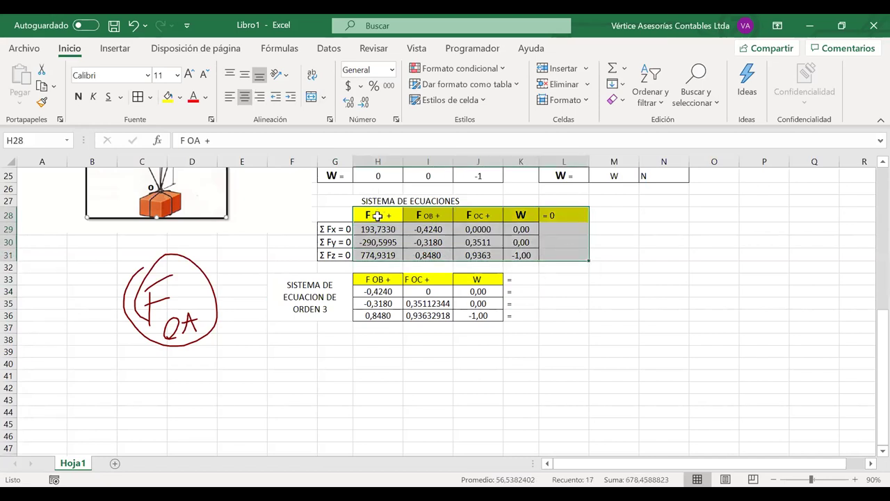
pyautogui.click(547, 280)
pyautogui.moveTo(520, 279); pyautogui.dragTo(524, 322)
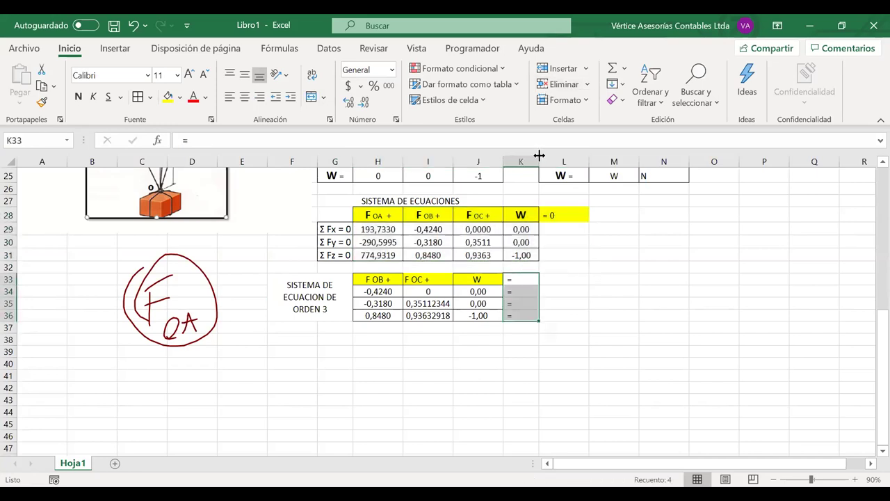
pyautogui.moveTo(538, 160); pyautogui.dragTo(522, 317)
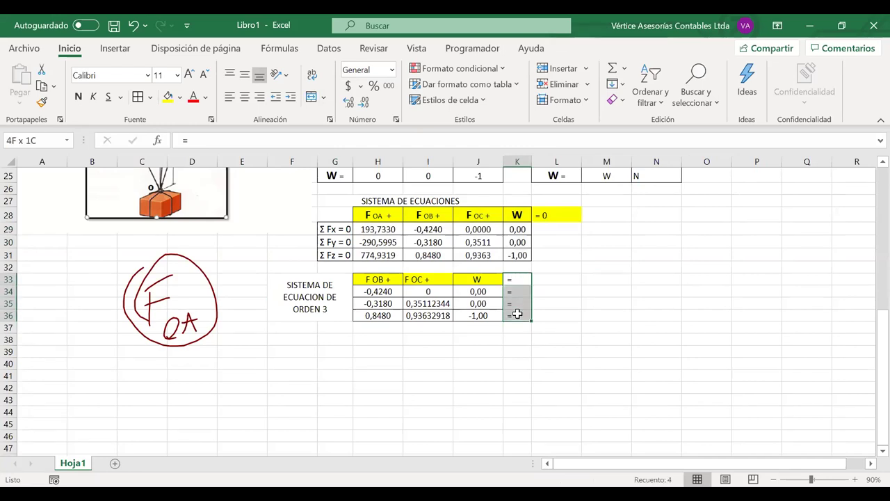
pyautogui.click(244, 97)
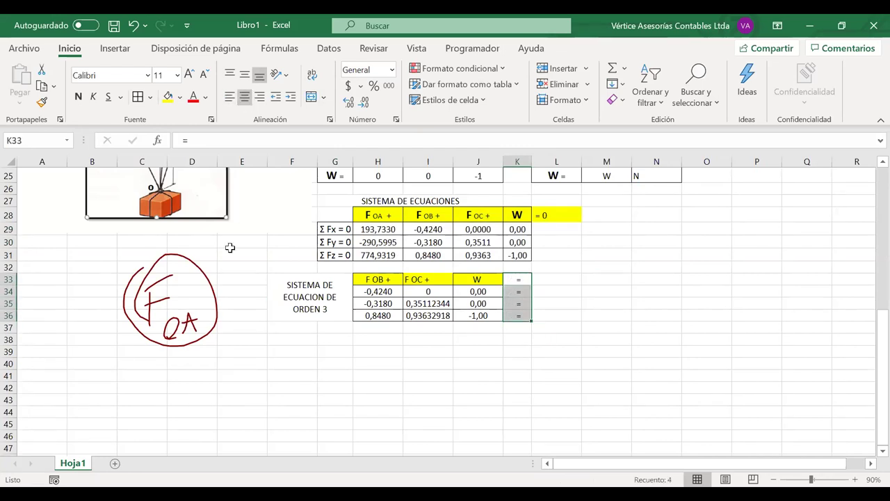
# Move the problem statement picture down beside the equation tables and narrow it to end before column F
pyautogui.scroll(3, 230, 250)
pyautogui.click(230, 324)
pyautogui.moveTo(230, 324); pyautogui.dragTo(232, 452)
pyautogui.scroll(-3, 289, 251)
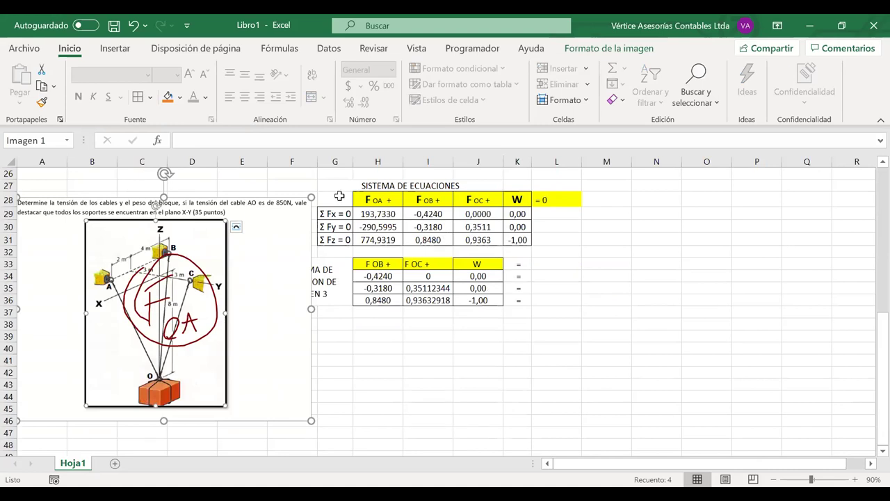
pyautogui.moveTo(311, 308); pyautogui.dragTo(273, 304)
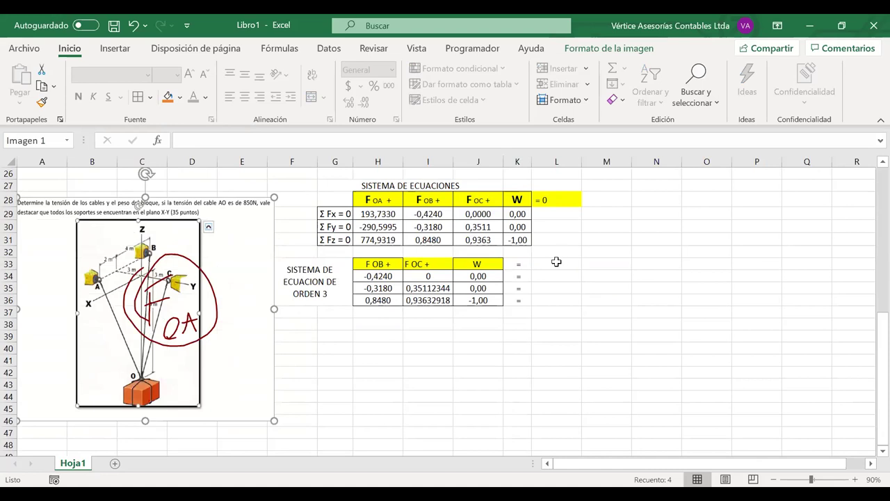
# Copy the F OA column (H28:H31) and paste it as links starting at L33
pyautogui.click(556, 261)
pyautogui.moveTo(372, 199); pyautogui.dragTo(376, 238)
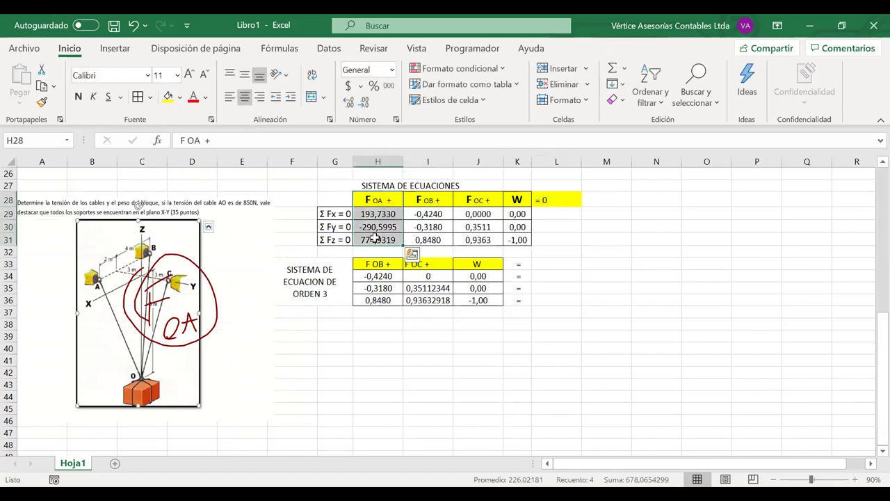
pyautogui.hotkey('ctrl', 'c')
pyautogui.click(550, 263)
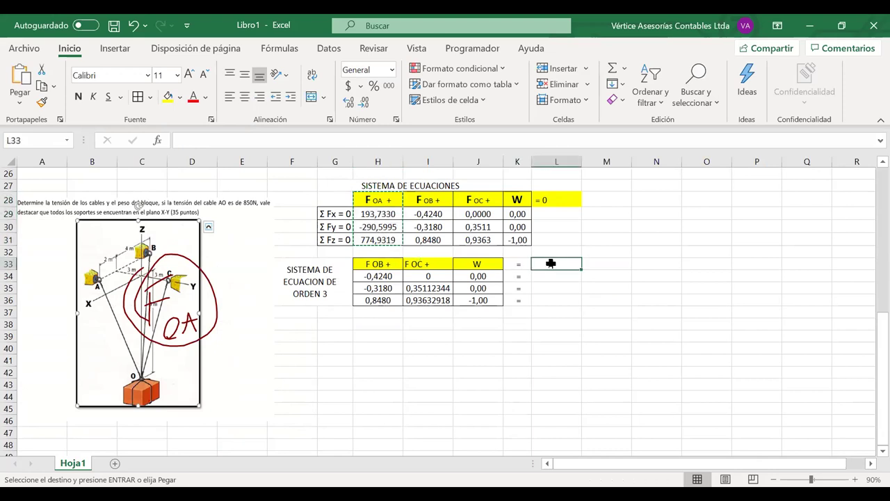
pyautogui.rightClick(551, 263)
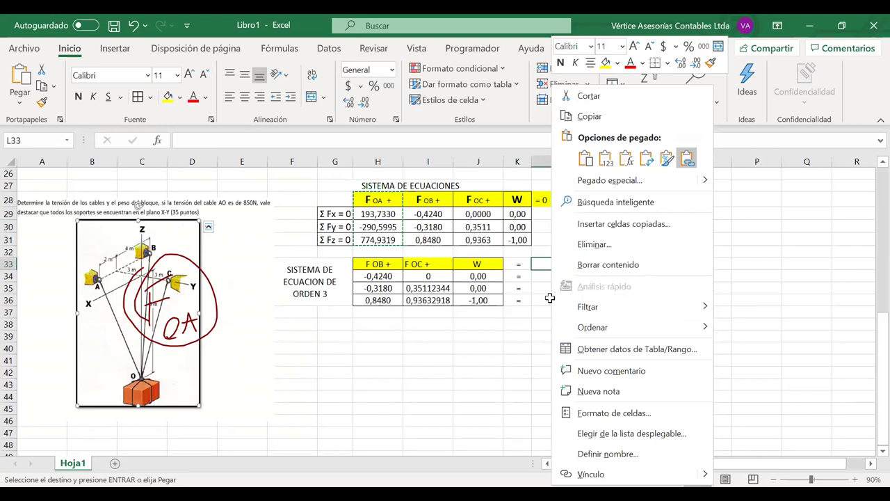
pyautogui.press('Return')
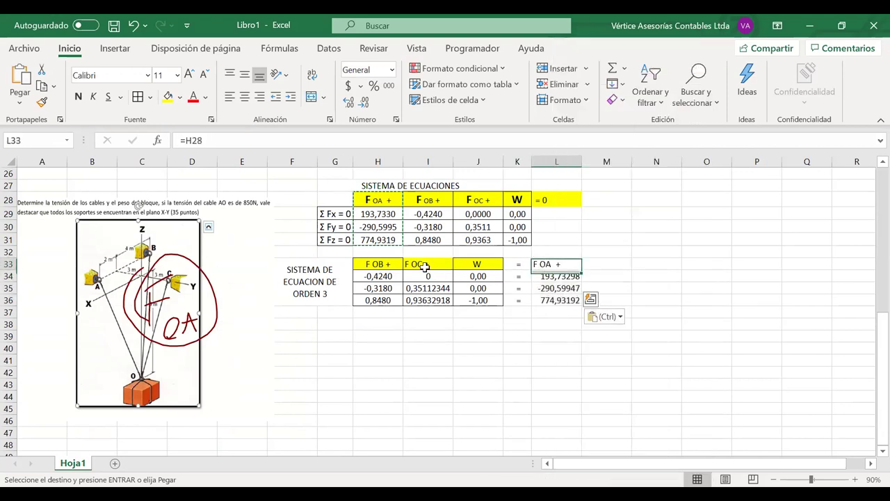
# Fill the header cells K33:L33 yellow and add borders to K33:L36, with no fill on the value cells K34:L36
pyautogui.keyDown('shift'); pyautogui.click(424, 267); pyautogui.keyUp('shift')
pyautogui.keyDown('shift'); pyautogui.click(388, 265); pyautogui.keyUp('shift')
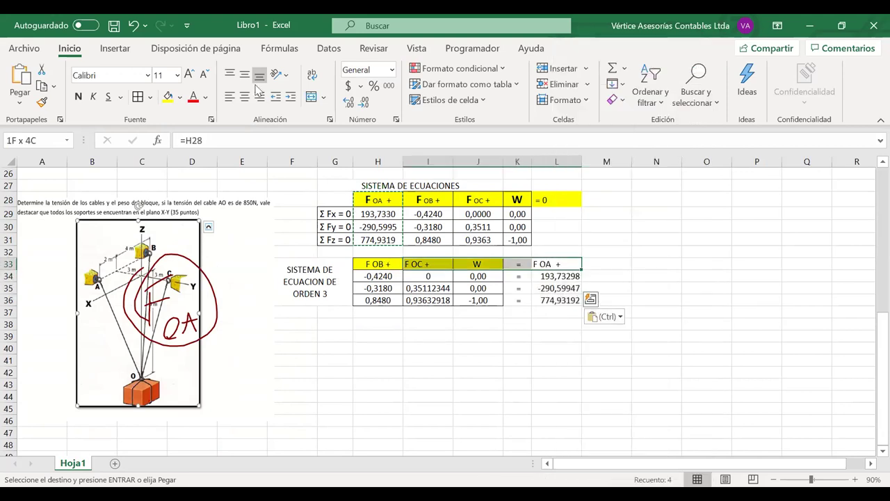
pyautogui.click(165, 98)
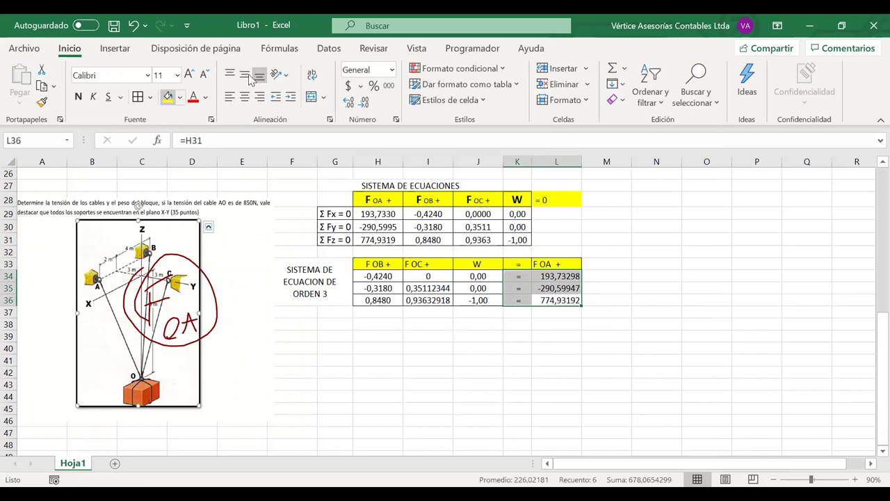
pyautogui.click(165, 98)
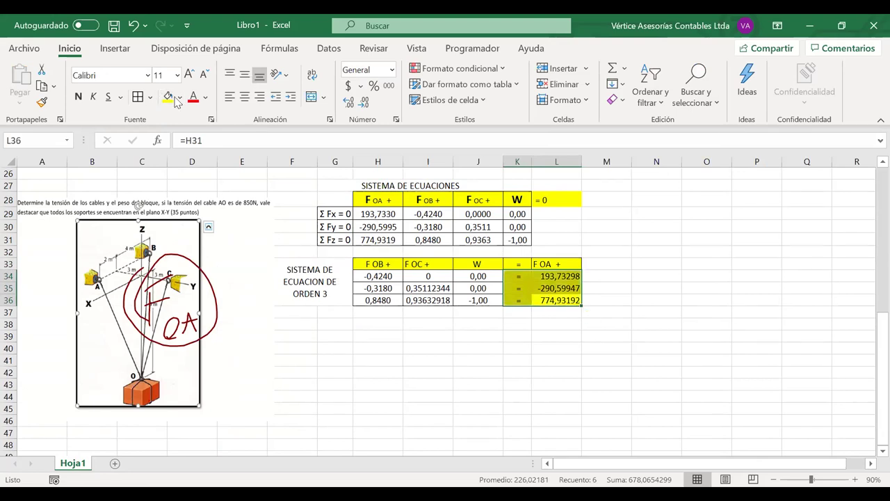
pyautogui.hotkey('ctrl', 'z')
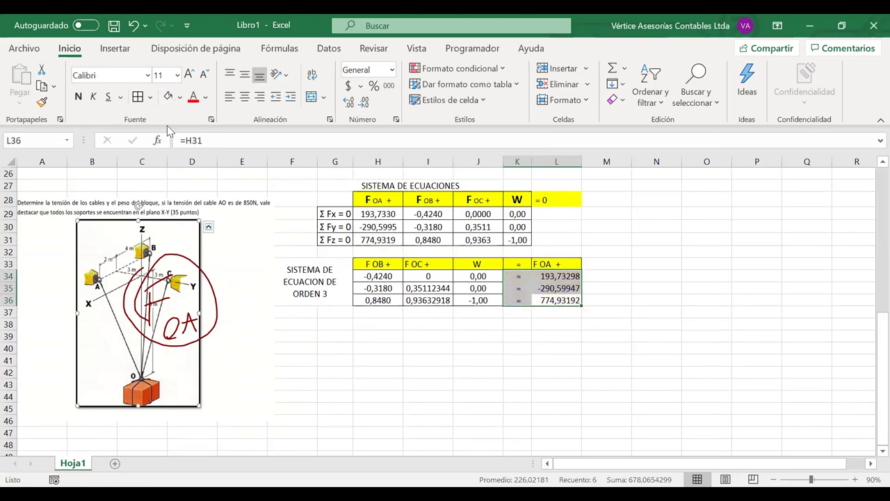
pyautogui.click(511, 370)
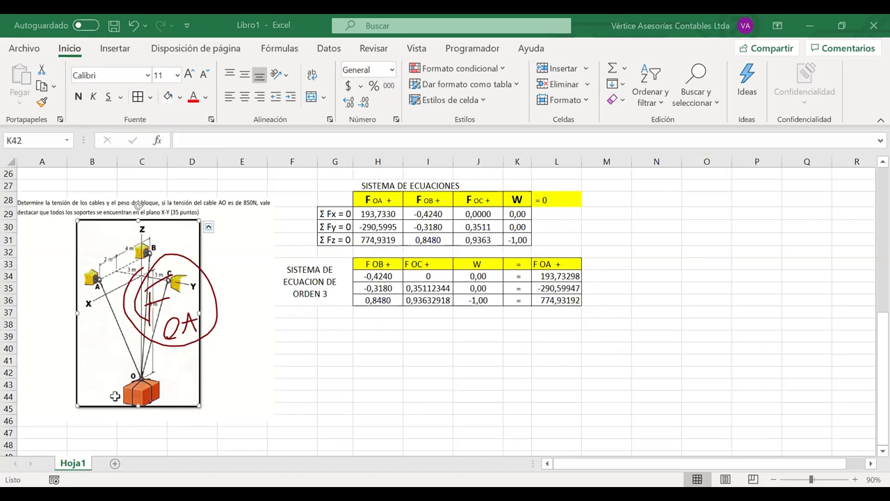
pyautogui.write('=MINVERSA(')
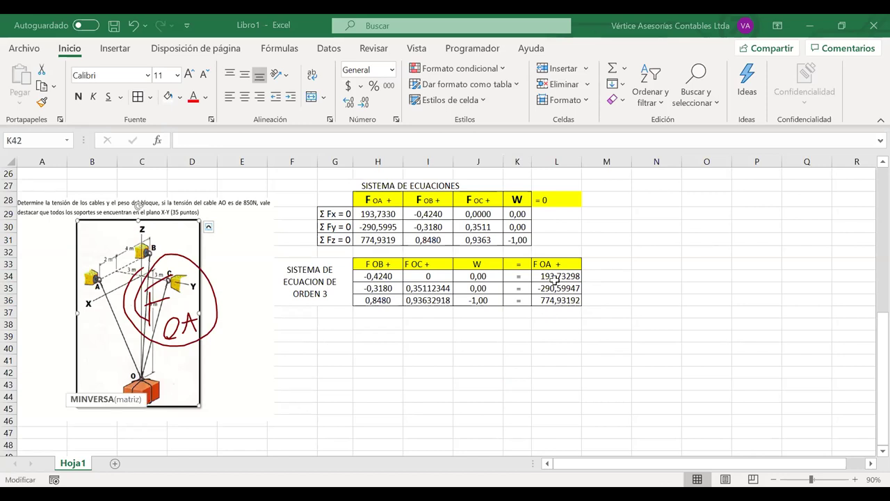
pyautogui.write('B31:D33)')
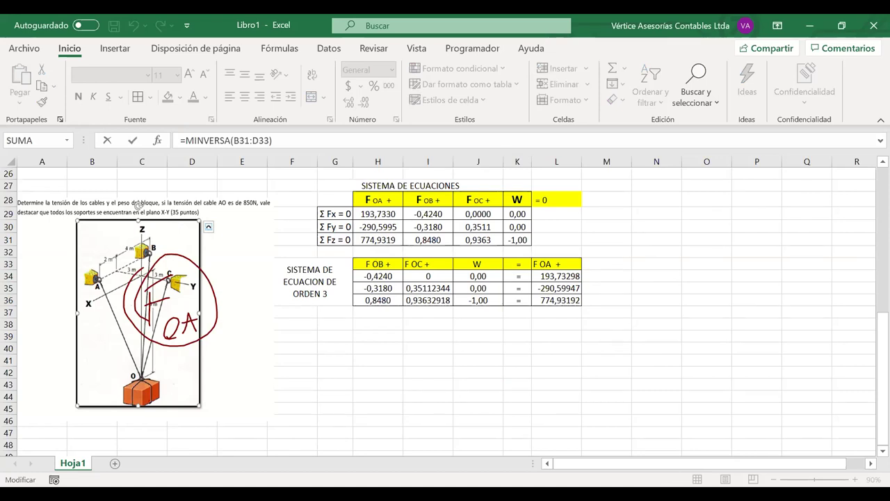
pyautogui.press('Escape')
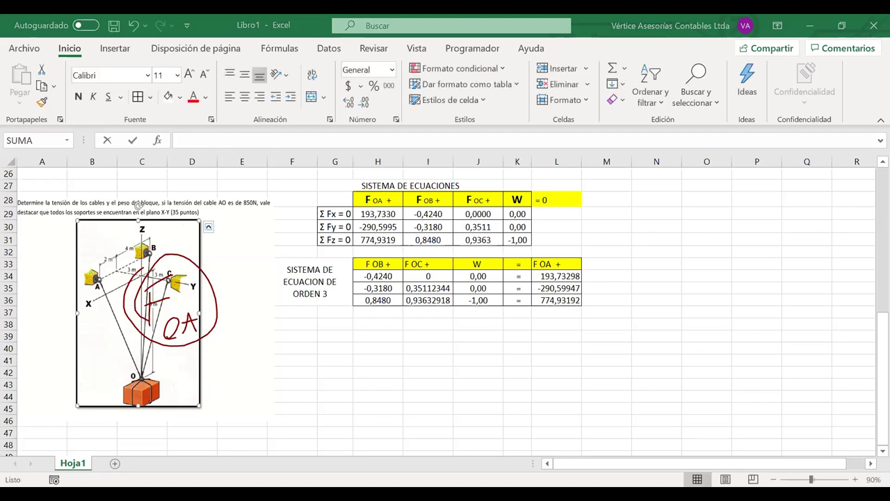
pyautogui.click(463, 377)
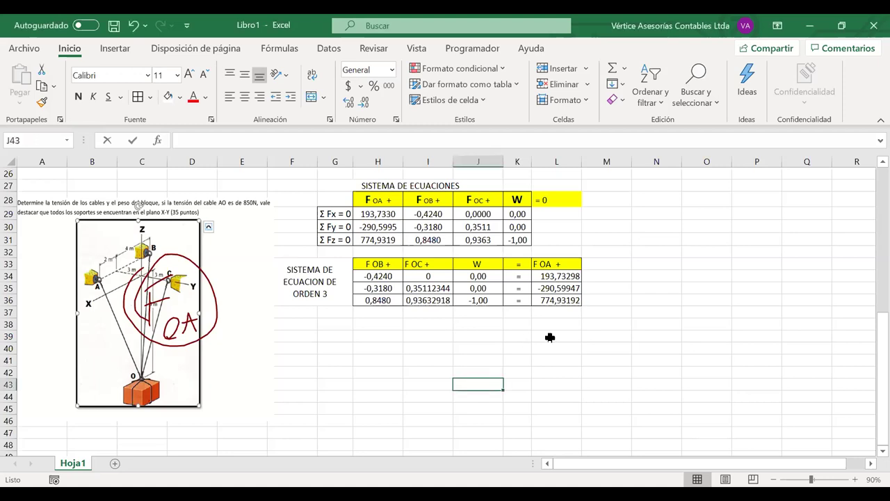
# Clear the linked F OA header formula from L33
pyautogui.doubleClick(569, 266)
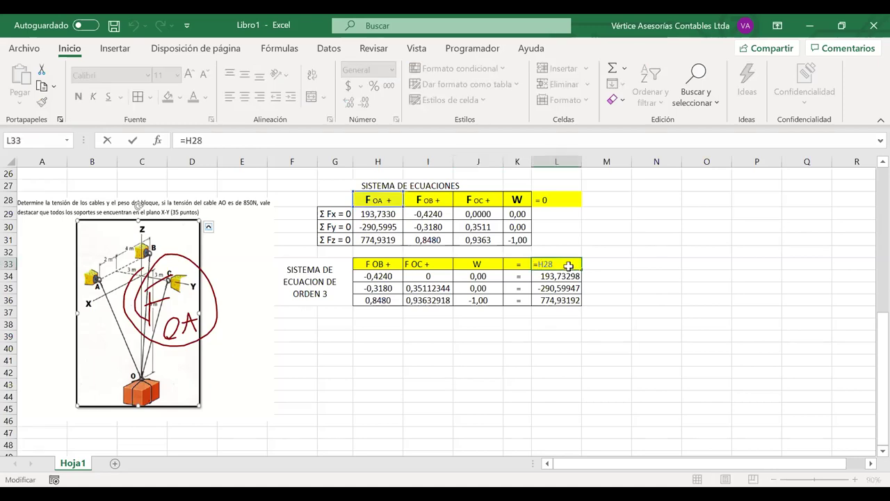
pyautogui.press('Return')
pyautogui.click(553, 264)
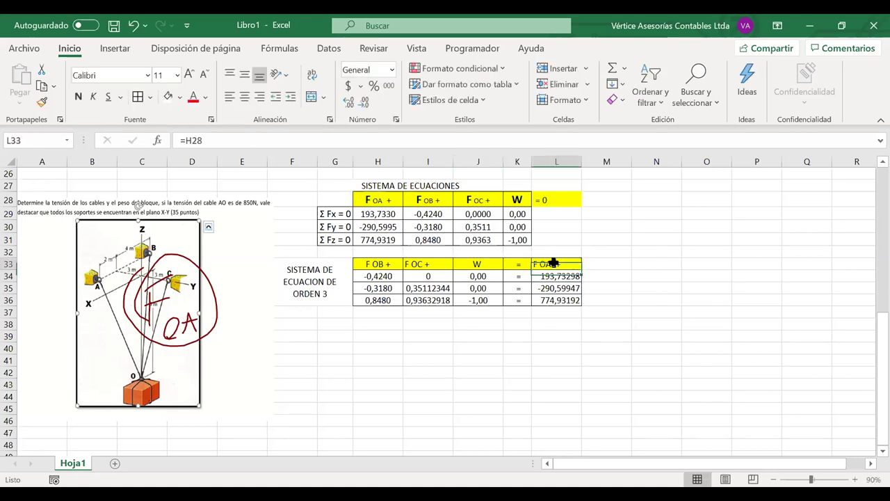
pyautogui.doubleClick(538, 265)
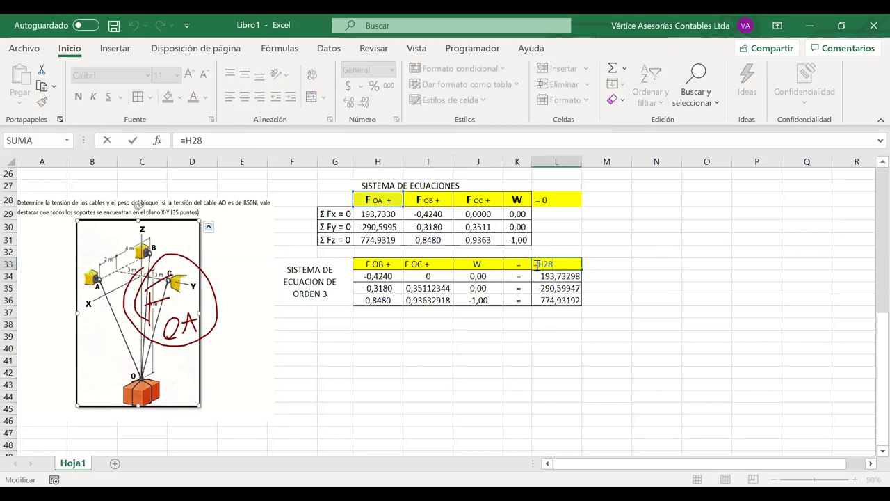
pyautogui.click(567, 263)
pyautogui.press('Home')
pyautogui.press('Escape')
pyautogui.press('Delete')
# Enter "F OA" as plain text in the header cell L33
pyautogui.doubleClick(382, 202)
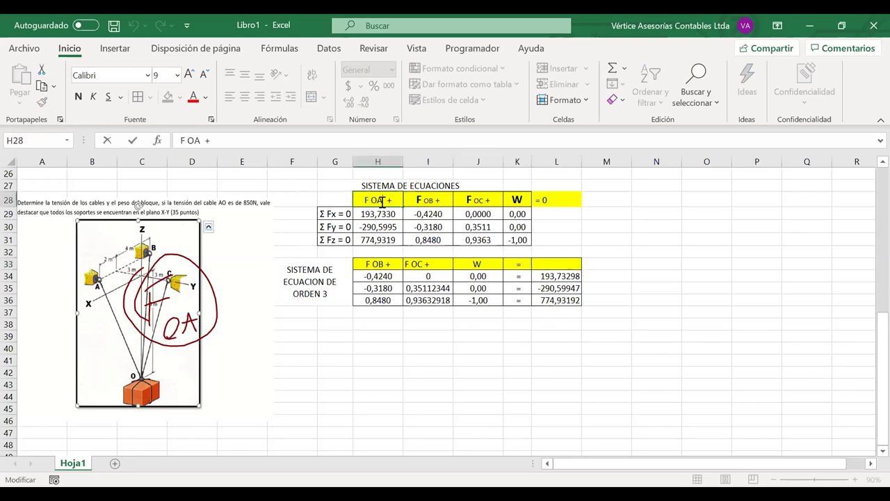
pyautogui.click(551, 268)
pyautogui.write('F OA')
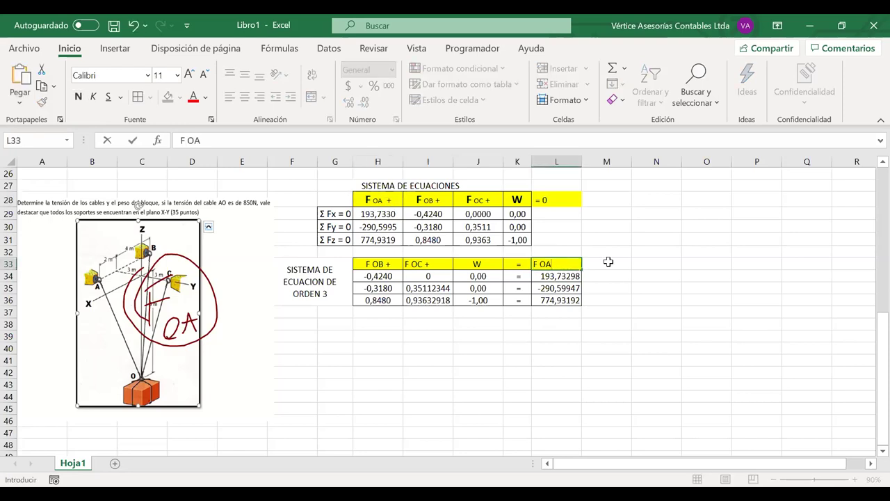
pyautogui.press('Tab')
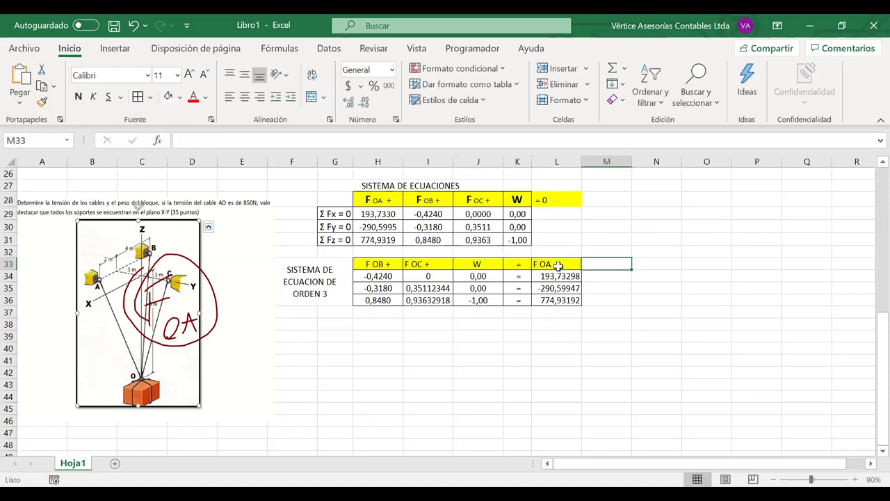
pyautogui.click(539, 265)
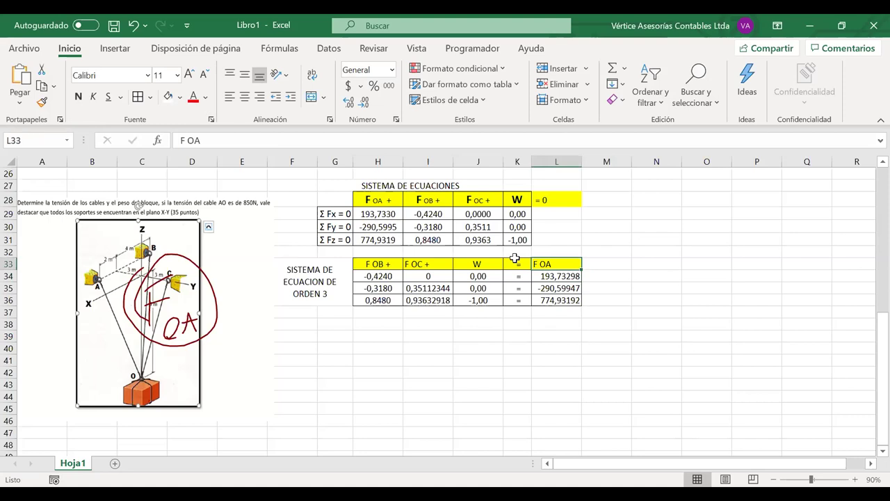
pyautogui.click(656, 297)
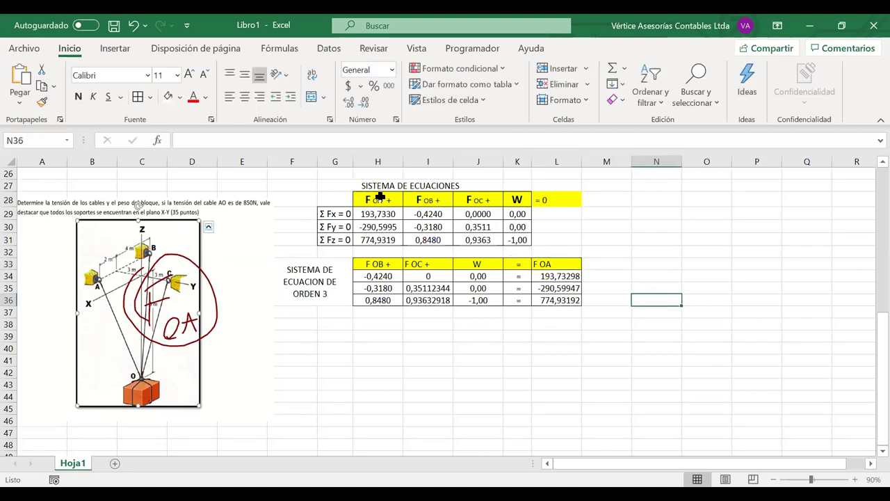
# Enter "= 0" in L29 beside the Σ Fx row and fill it down through L31
pyautogui.moveTo(377, 214); pyautogui.dragTo(379, 238)
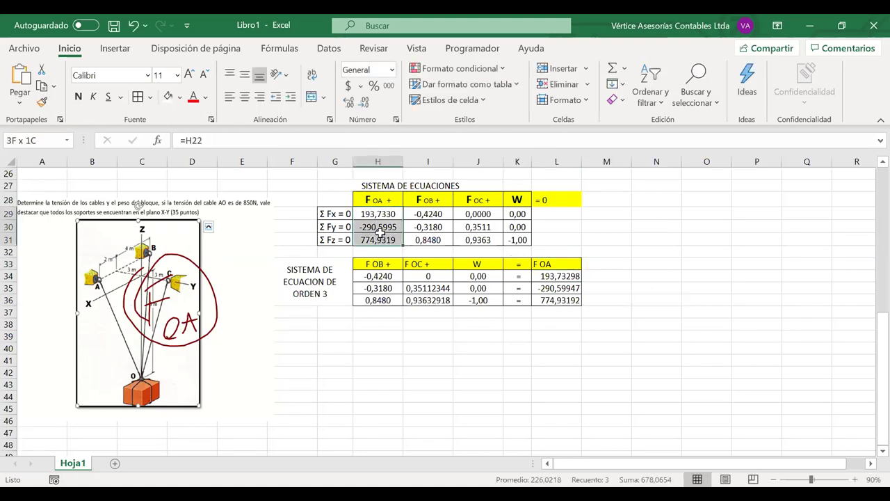
pyautogui.click(546, 213)
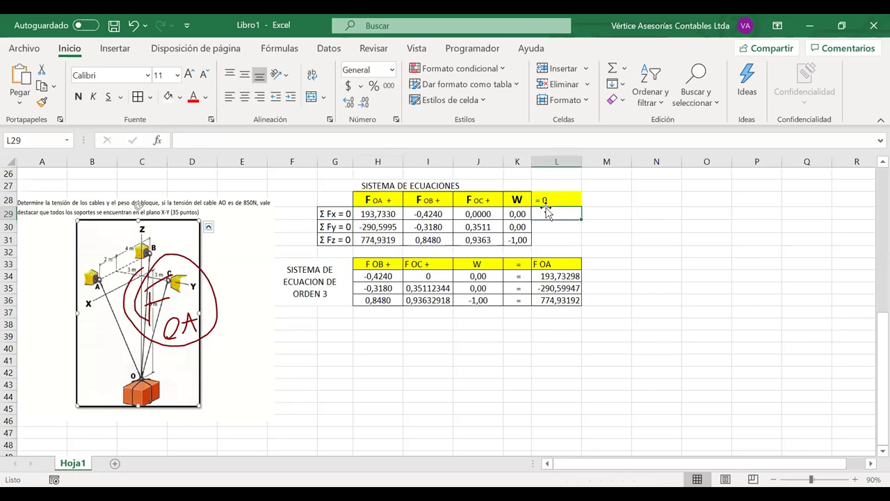
pyautogui.write('=')
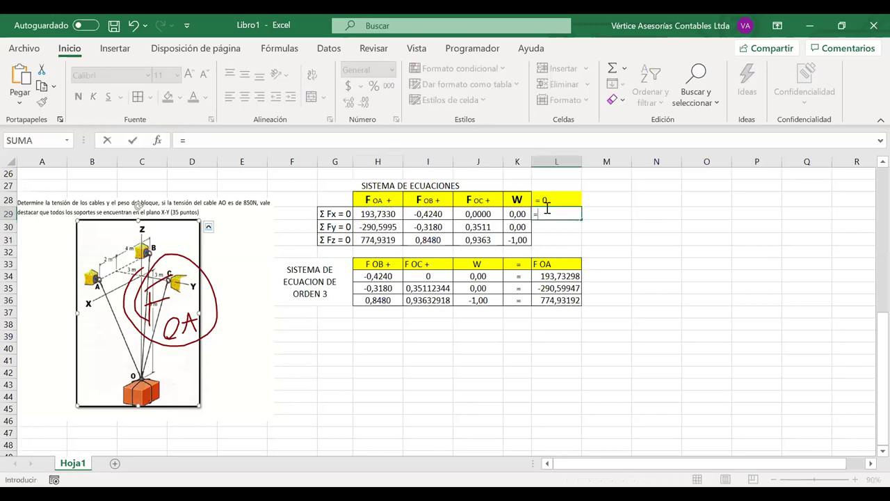
pyautogui.write(' 0')
pyautogui.click(573, 228)
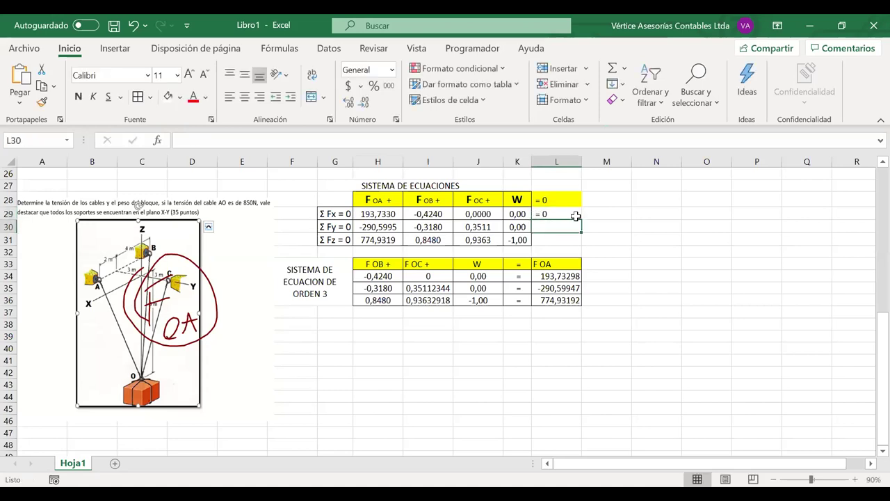
pyautogui.moveTo(580, 222); pyautogui.dragTo(580, 240)
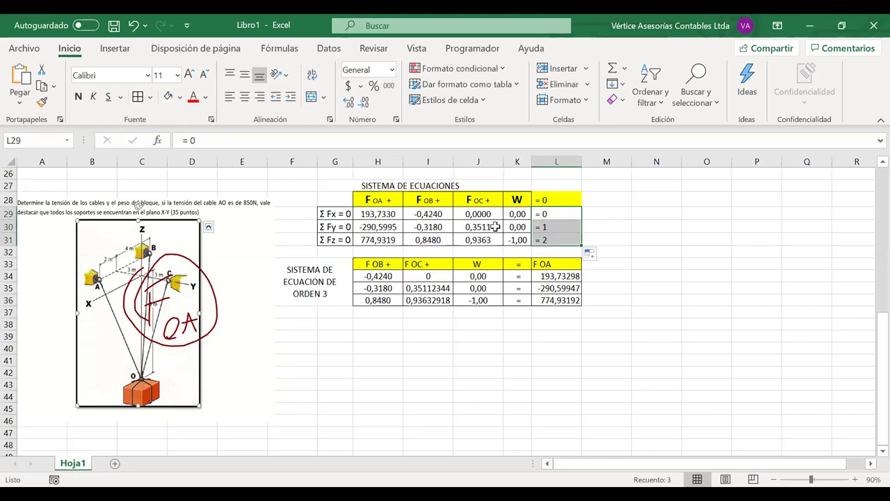
# Correct the filled entries in L30 and L31 so both read "= 0"
pyautogui.doubleClick(562, 227)
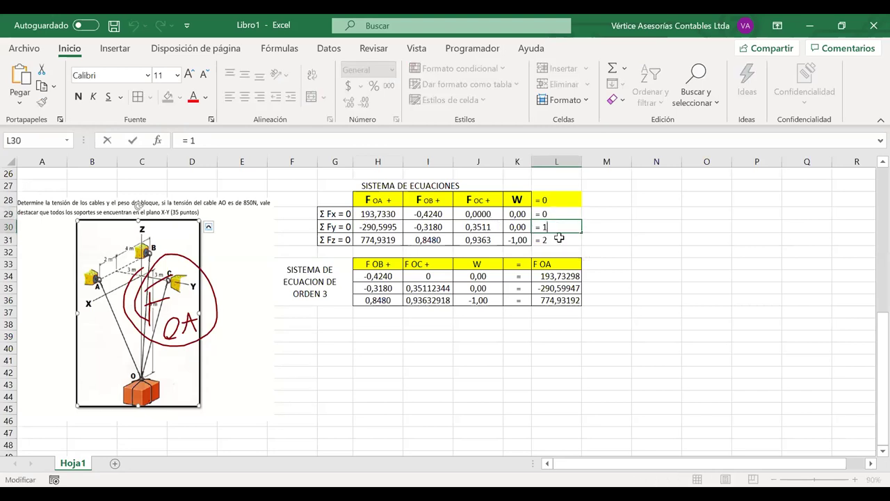
pyautogui.press('BackSpace')
pyautogui.write('0')
pyautogui.doubleClick(559, 239)
pyautogui.press('BackSpace')
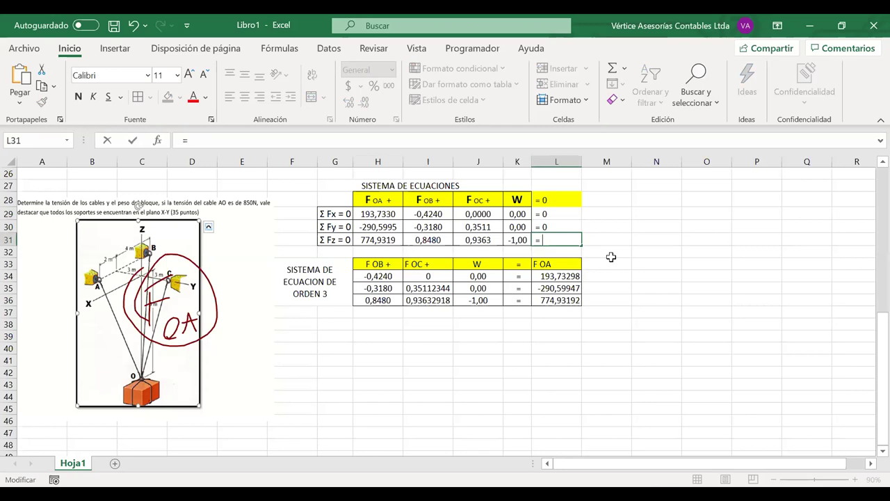
pyautogui.write('0')
# Handwrite 193 − 0,424 F OB = 0 below the tables, circle 193 with an arrow to the equals sign, and clear the ink
pyautogui.moveTo(388, 334); pyautogui.dragTo(387, 359)
pyautogui.moveTo(398, 341)
pyautogui.mouseDown()
pyautogui.moveTo(407, 339)
pyautogui.moveTo(407, 356)
pyautogui.mouseUp()
pyautogui.moveTo(421, 339)
pyautogui.mouseDown()
pyautogui.moveTo(423, 356)
pyautogui.moveTo(493, 333)
pyautogui.moveTo(502, 360)
pyautogui.mouseUp()
pyautogui.moveTo(517, 334); pyautogui.dragTo(526, 351)
pyautogui.moveTo(522, 338)
pyautogui.mouseDown()
pyautogui.moveTo(523, 361)
pyautogui.moveTo(564, 347)
pyautogui.mouseUp()
pyautogui.moveTo(560, 334); pyautogui.dragTo(561, 358)
pyautogui.moveTo(583, 330); pyautogui.dragTo(603, 329)
pyautogui.moveTo(593, 331)
pyautogui.mouseDown()
pyautogui.moveTo(593, 358)
pyautogui.moveTo(606, 340)
pyautogui.moveTo(605, 355)
pyautogui.moveTo(625, 342)
pyautogui.moveTo(625, 357)
pyautogui.moveTo(693, 329)
pyautogui.mouseUp()
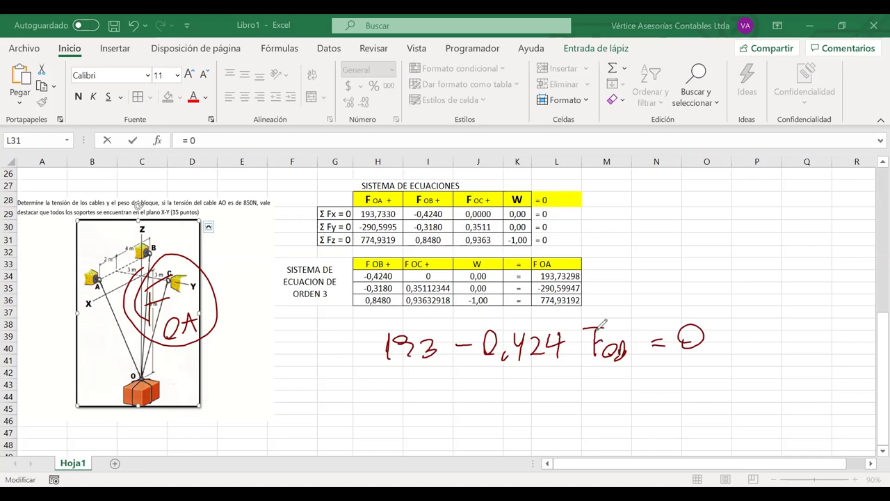
pyautogui.moveTo(594, 328); pyautogui.dragTo(594, 347)
pyautogui.moveTo(438, 321)
pyautogui.mouseDown()
pyautogui.moveTo(450, 334)
pyautogui.moveTo(647, 303)
pyautogui.mouseUp()
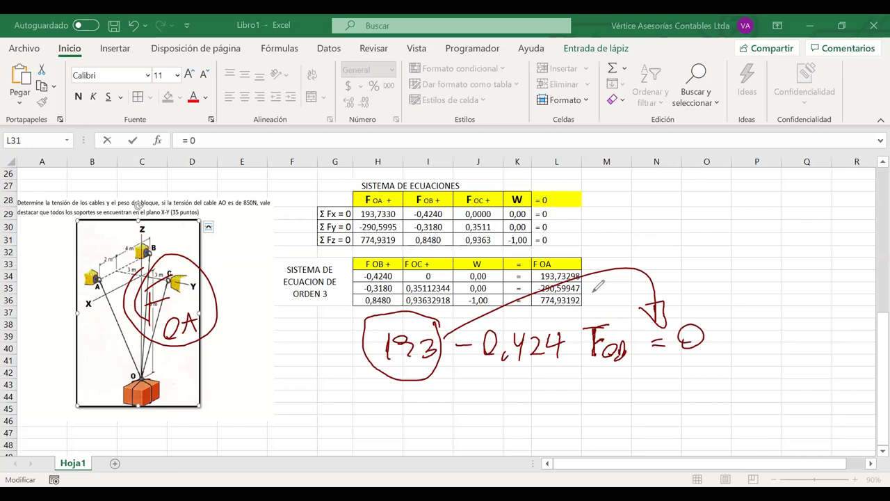
pyautogui.press('Escape')
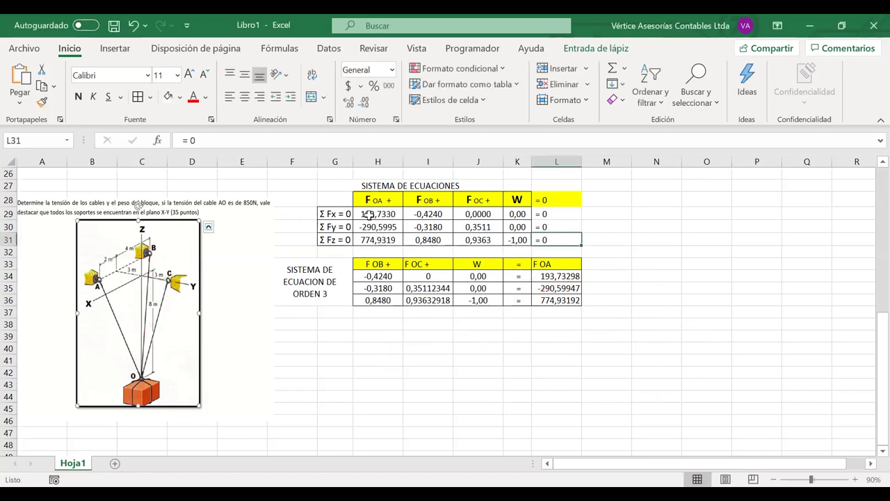
# Negate the F OA references in L34:L36, making the formulas =-H29, =-H30 and =-H31
pyautogui.click(539, 276)
pyautogui.doubleClick(539, 277)
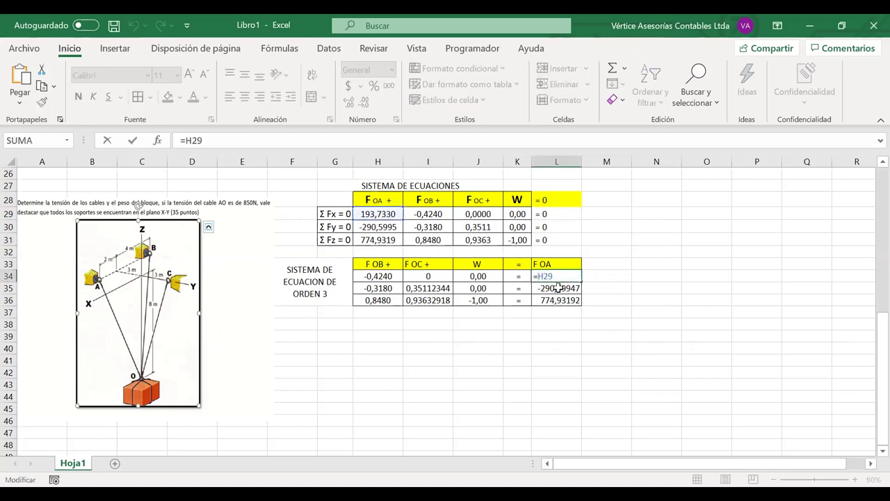
pyautogui.write('-')
pyautogui.press('Return')
pyautogui.doubleClick(541, 288)
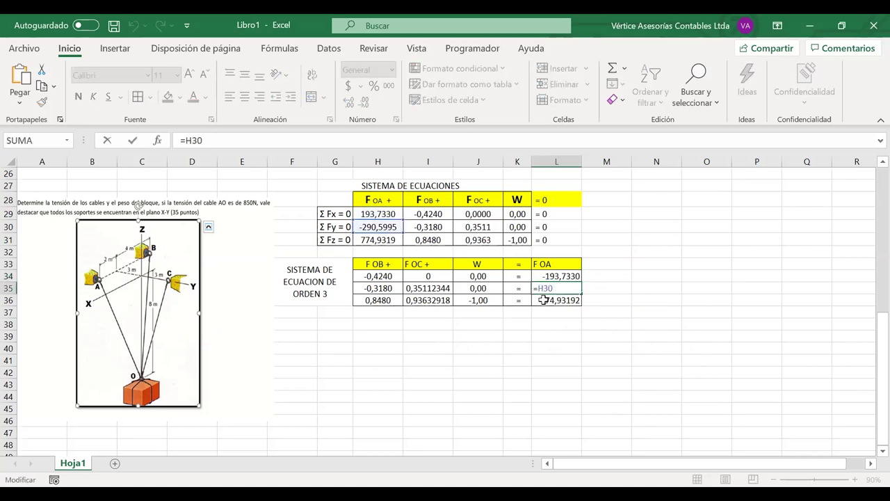
pyautogui.write('-')
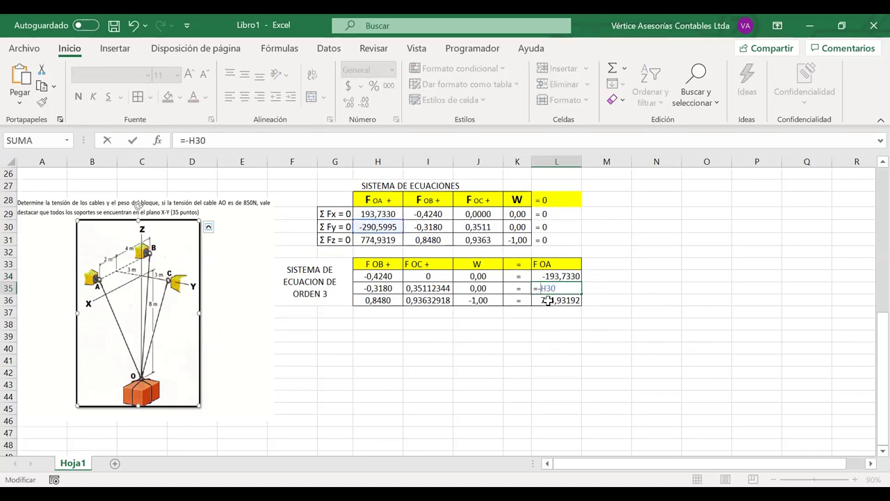
pyautogui.press('Return')
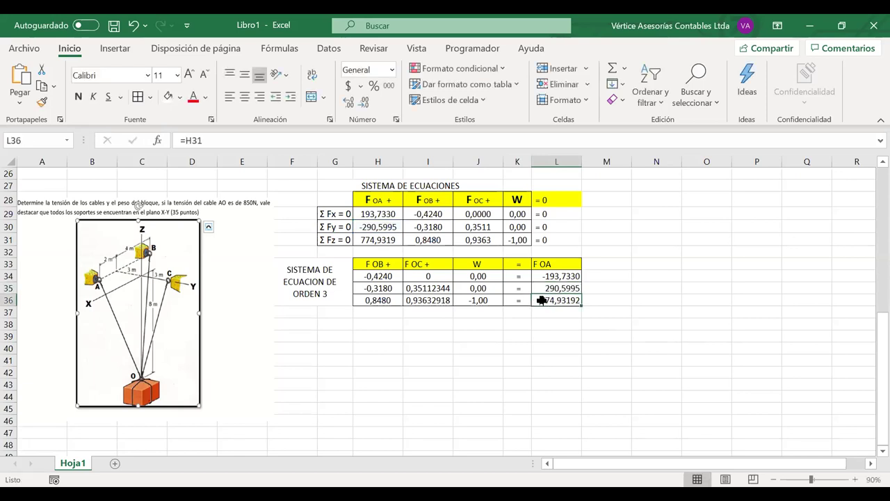
pyautogui.doubleClick(541, 301)
pyautogui.write('-')
pyautogui.press('Return')
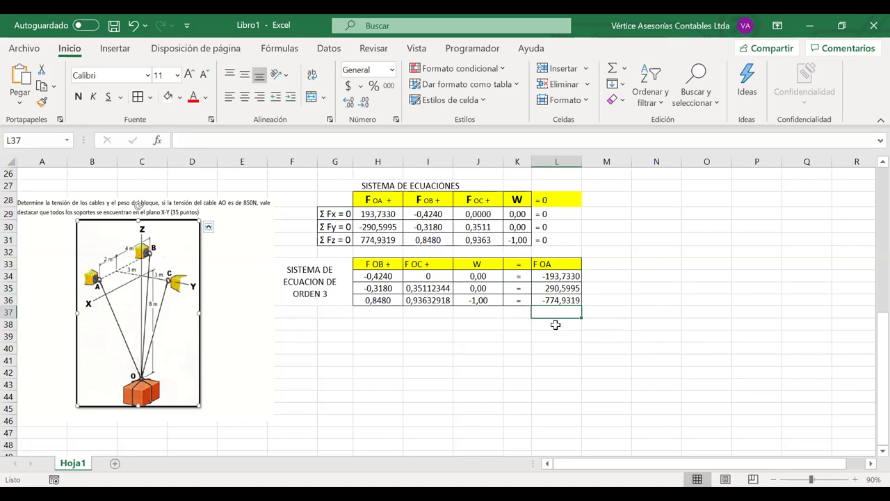
# Merge and center H39:J39 and enter the heading "MATRIZ INVERSA"
pyautogui.click(342, 336)
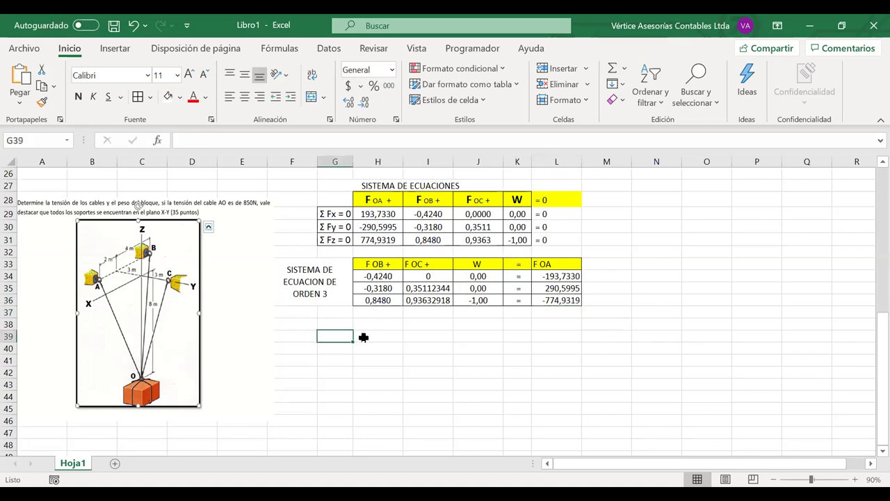
pyautogui.moveTo(363, 336); pyautogui.dragTo(458, 335)
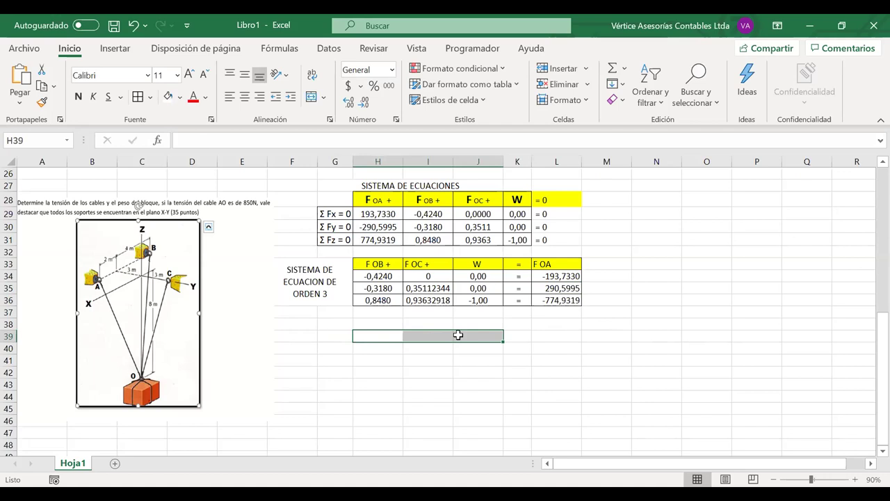
pyautogui.click(313, 98)
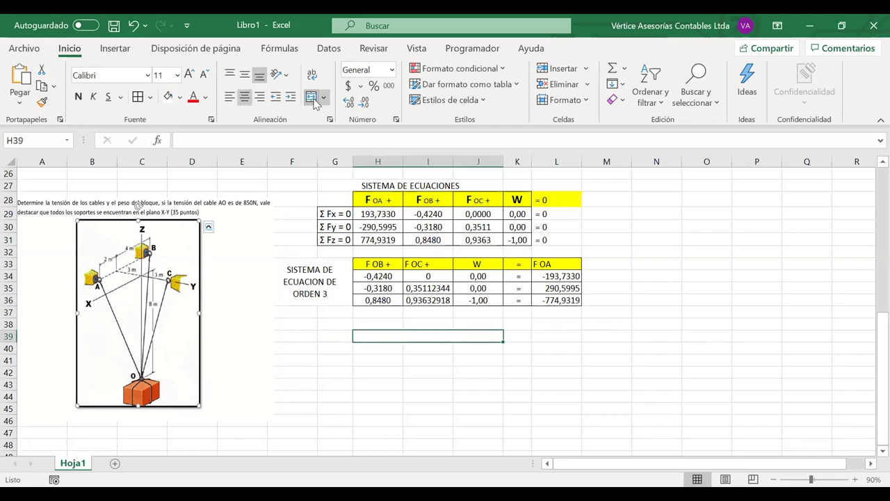
pyautogui.write('MA')
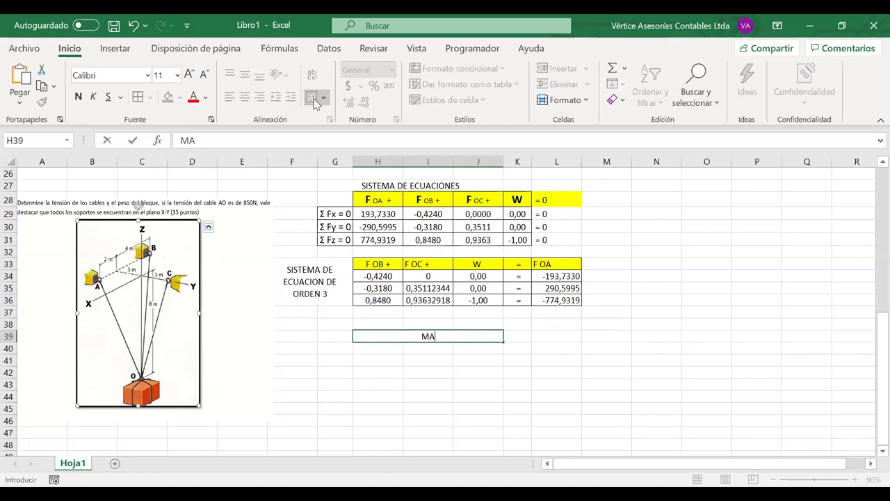
pyautogui.write('TRIZ INVERSA')
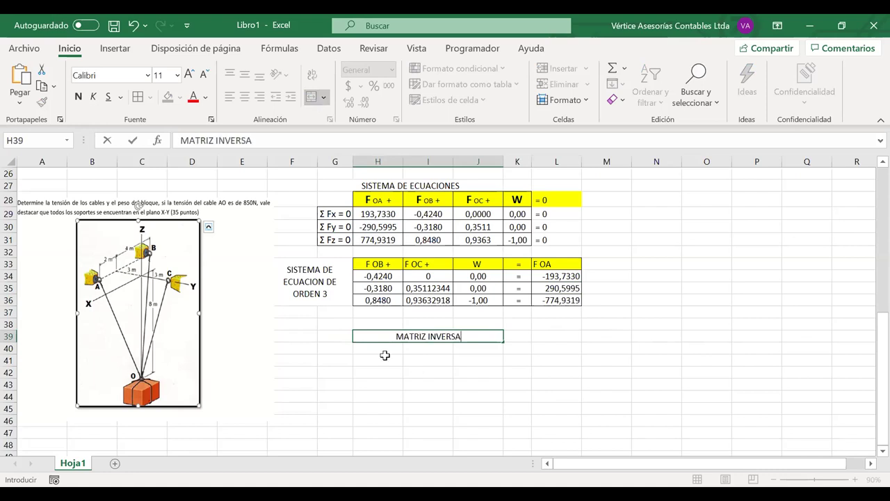
pyautogui.press('Return')
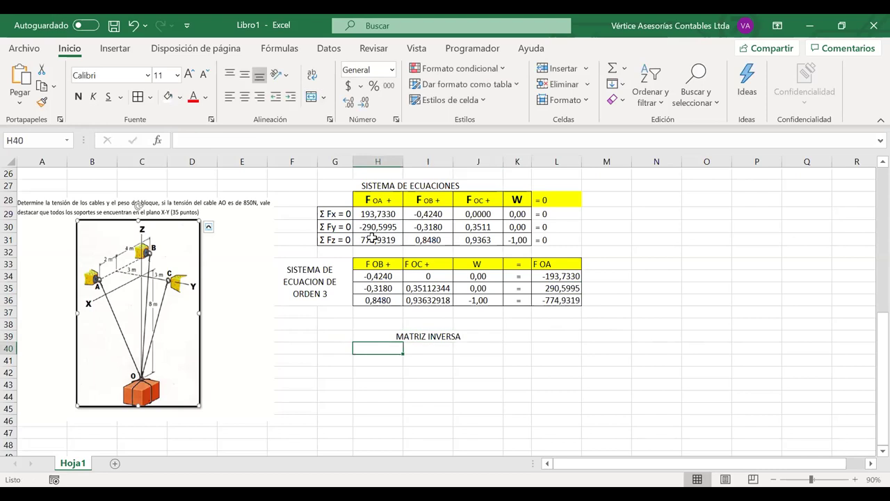
pyautogui.moveTo(375, 274); pyautogui.dragTo(475, 297)
pyautogui.click(378, 349)
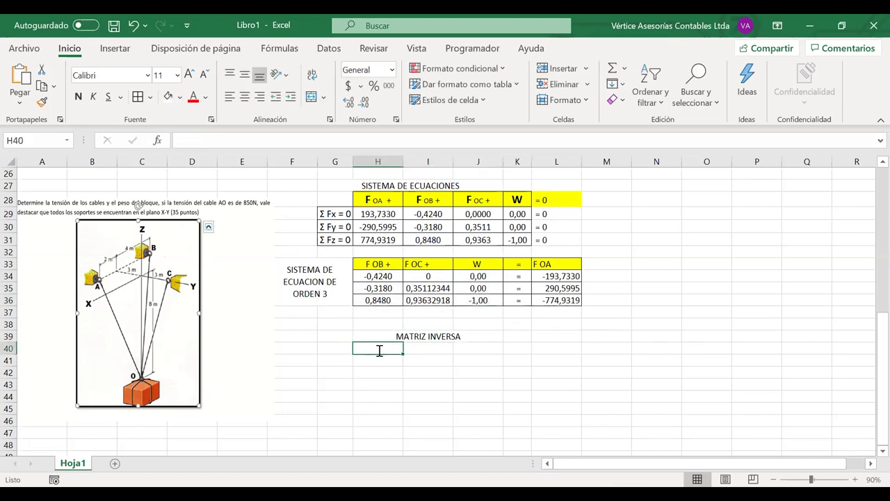
pyautogui.write('=')
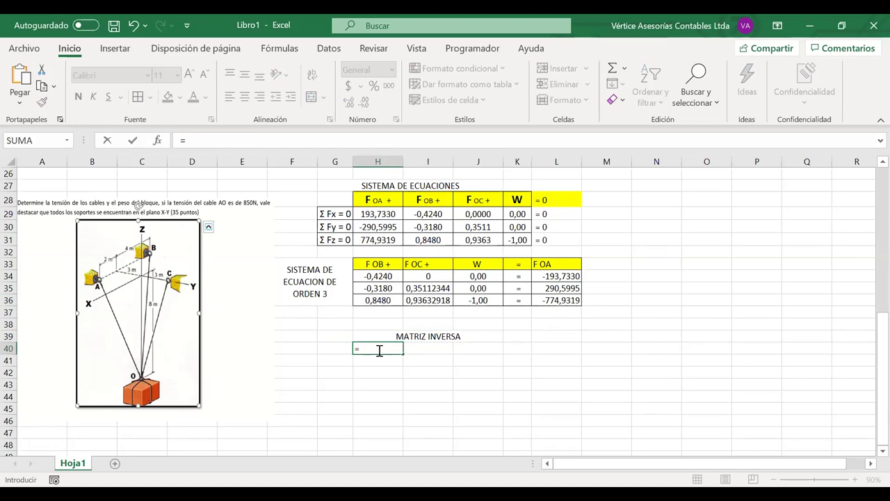
pyautogui.write('MM')
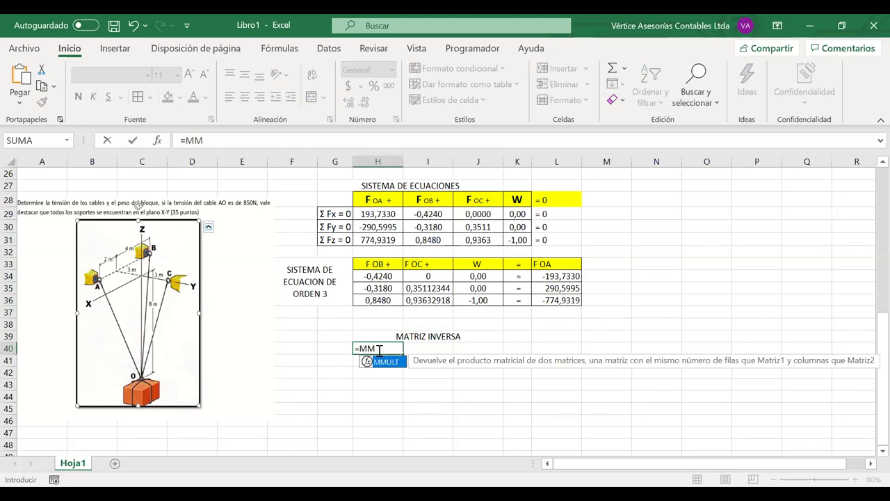
pyautogui.press('BackSpace')
pyautogui.write('IN')
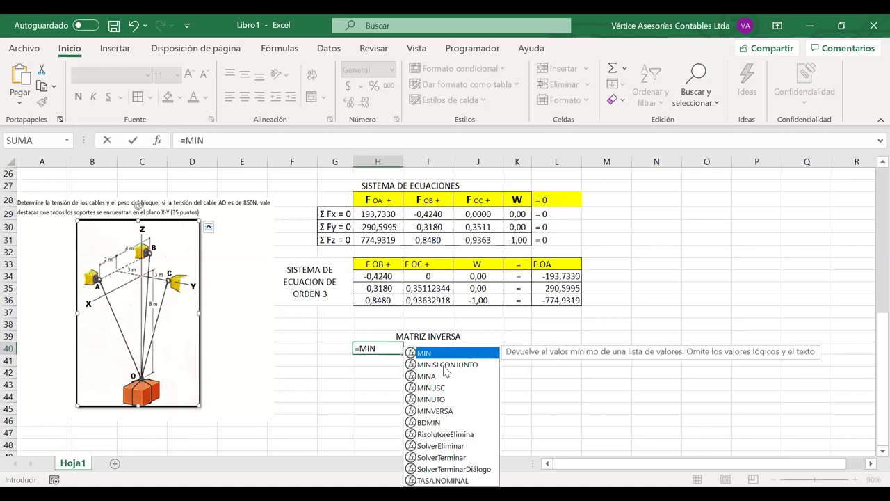
pyautogui.press('BackSpace')
pyautogui.press('BackSpace')
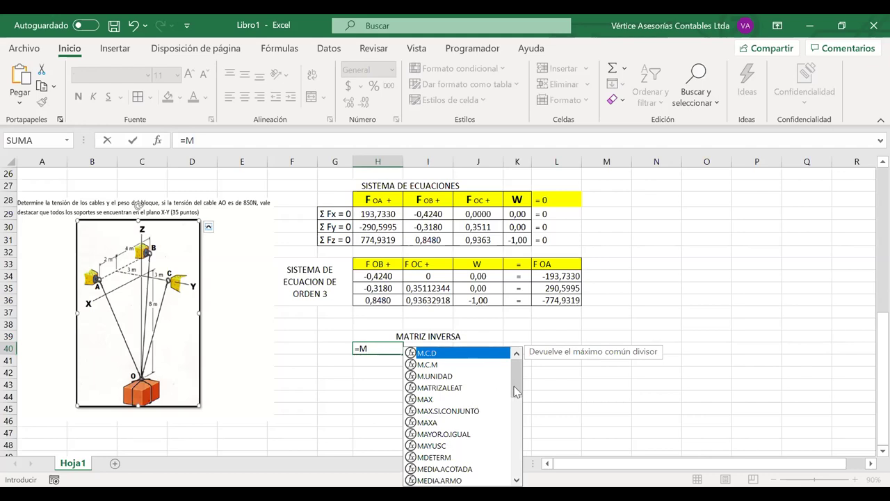
pyautogui.moveTo(516, 391); pyautogui.dragTo(516, 452)
pyautogui.moveTo(515, 418); pyautogui.dragTo(515, 369)
pyautogui.press('BackSpace')
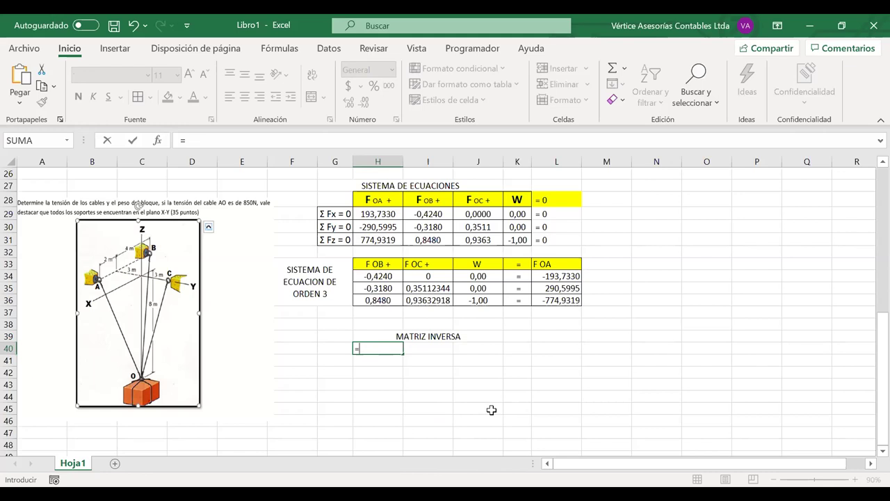
pyautogui.write('M.I')
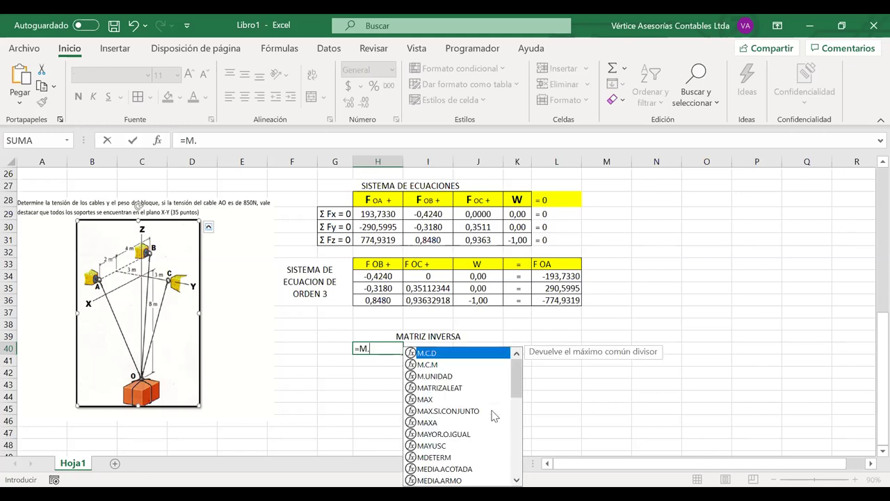
pyautogui.press('BackSpace')
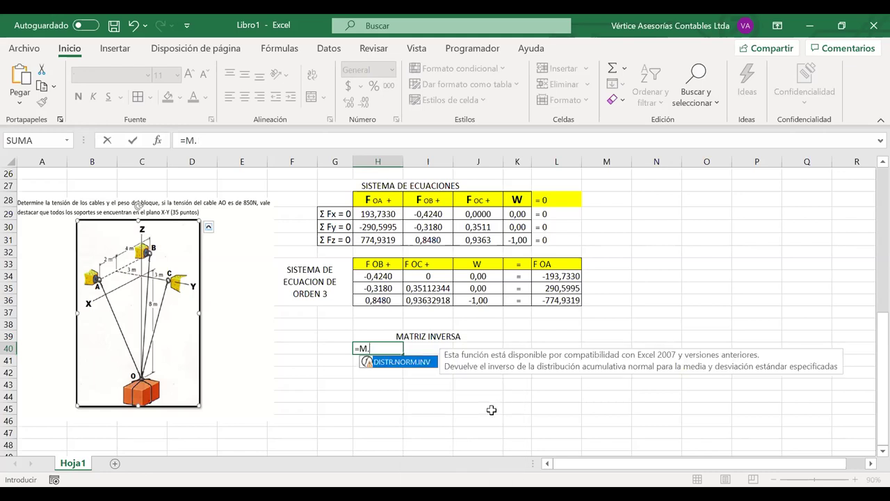
pyautogui.press('Escape')
pyautogui.click(490, 410)
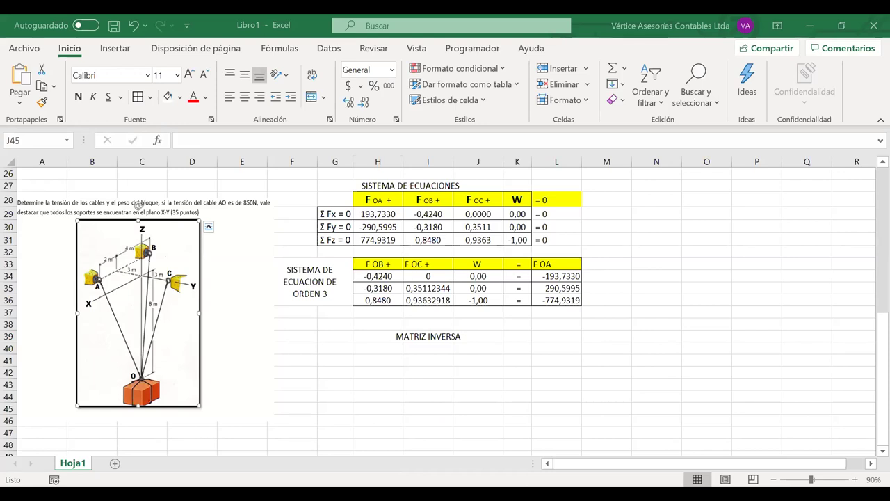
# Calculate the inverse of the coefficient matrix in H40 with =MINVERSA(H34:J36)
pyautogui.click(373, 349)
pyautogui.write('=')
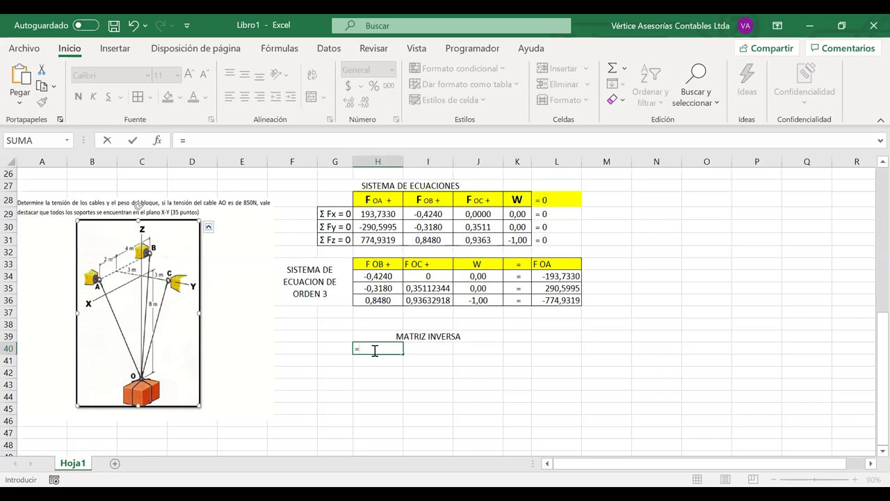
pyautogui.write('MINVER')
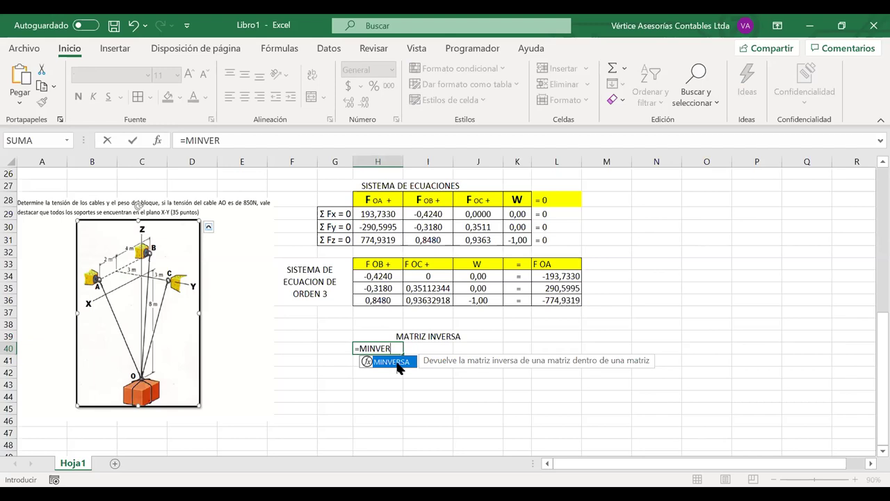
pyautogui.press('Tab')
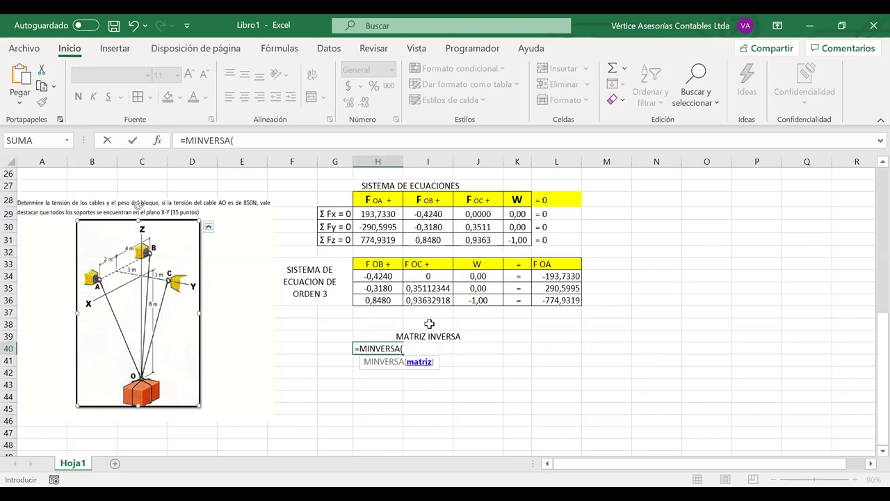
pyautogui.click(375, 275)
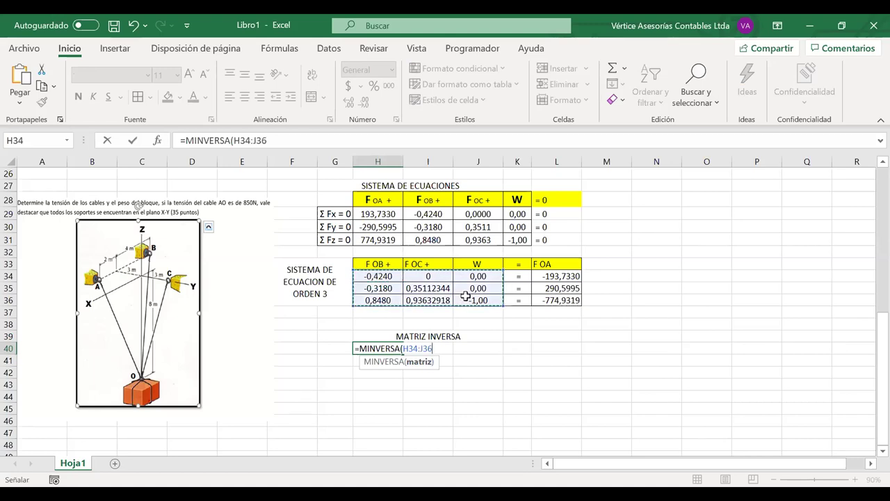
pyautogui.press('Return')
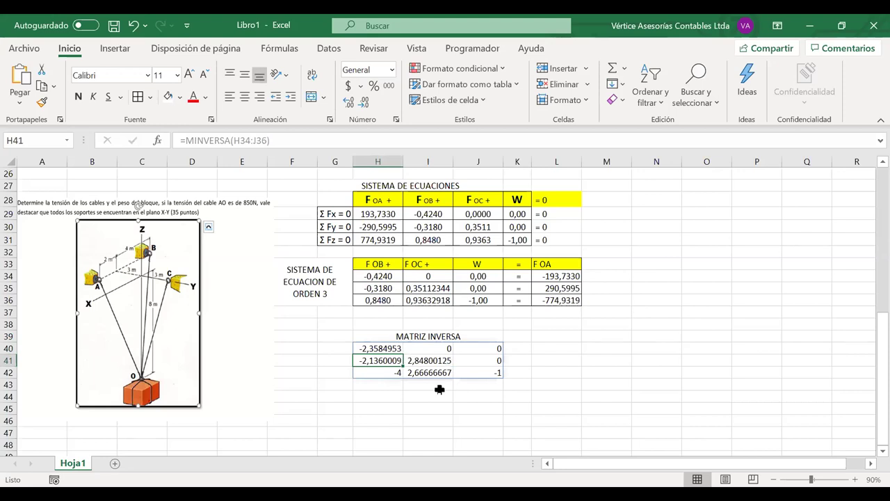
# Add borders to the inverse matrix block H39:J42 and fill its MATRIZ INVERSA heading green
pyautogui.moveTo(396, 339); pyautogui.dragTo(494, 373)
pyautogui.click(138, 98)
pyautogui.click(452, 333)
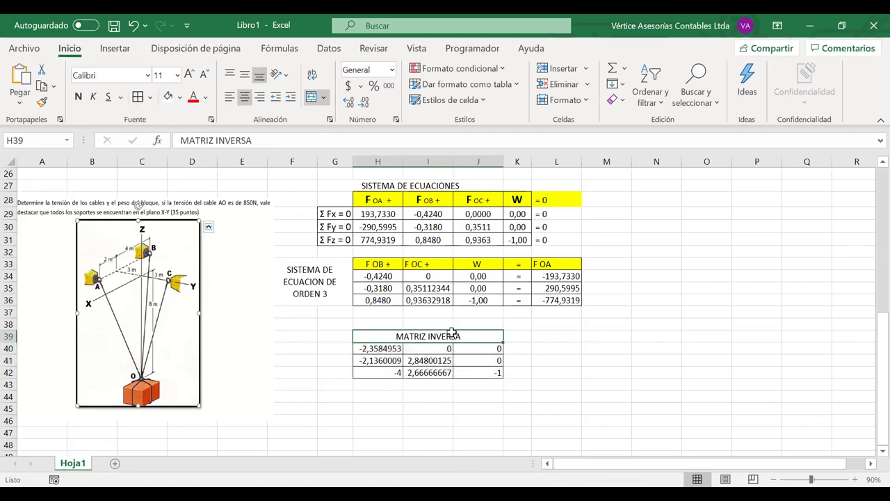
pyautogui.click(180, 101)
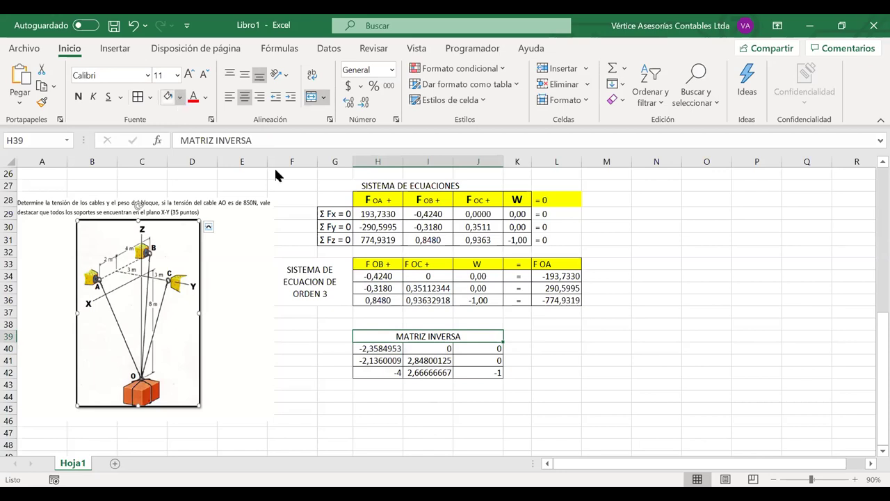
pyautogui.click(274, 166)
# Copy the F OA column L33:L36 with its heading and formatting to L39:L42
pyautogui.click(564, 333)
pyautogui.moveTo(551, 264); pyautogui.dragTo(552, 298)
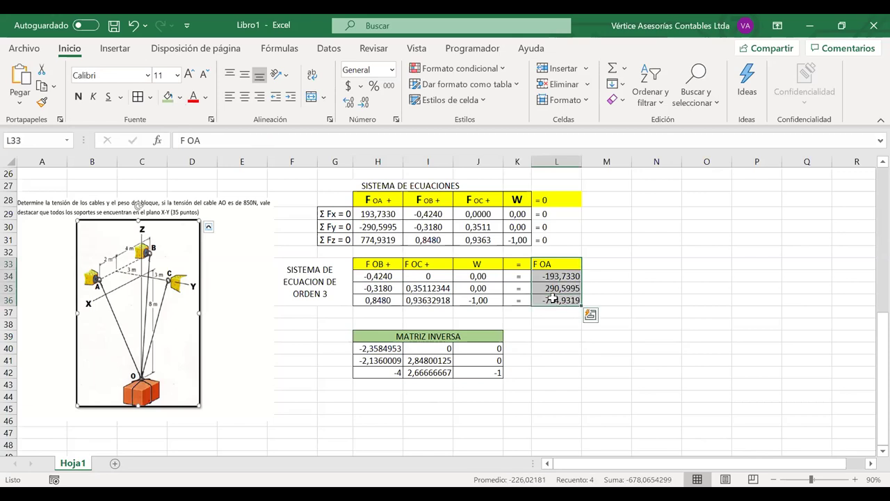
pyautogui.hotkey('ctrl', 'c')
pyautogui.click(548, 336)
pyautogui.hotkey('ctrl', 'v')
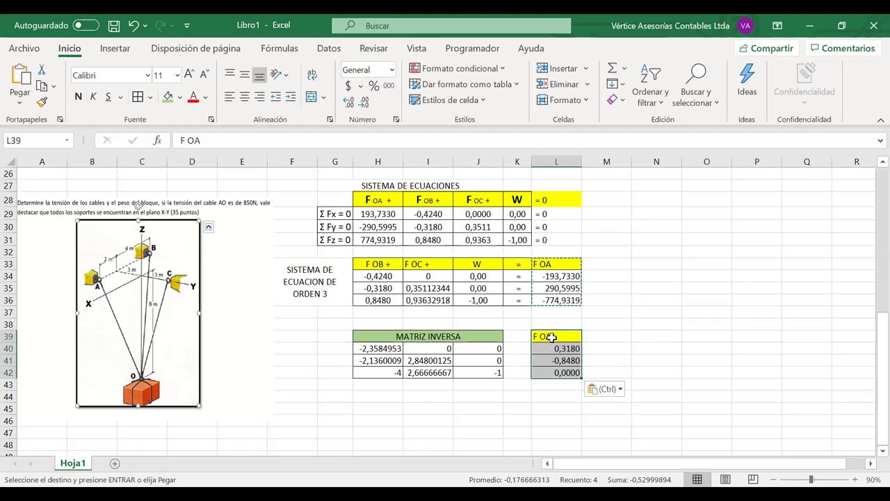
pyautogui.rightClick(551, 336)
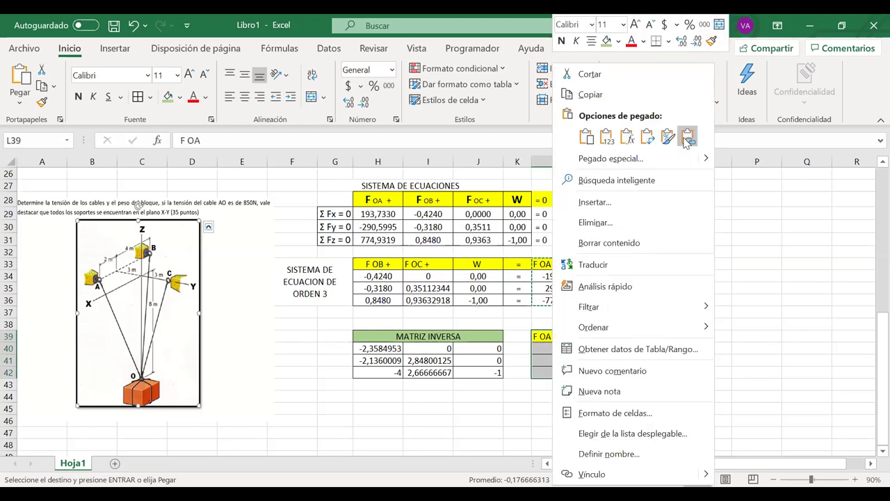
pyautogui.click(687, 139)
pyautogui.hotkey('ctrl', 'z')
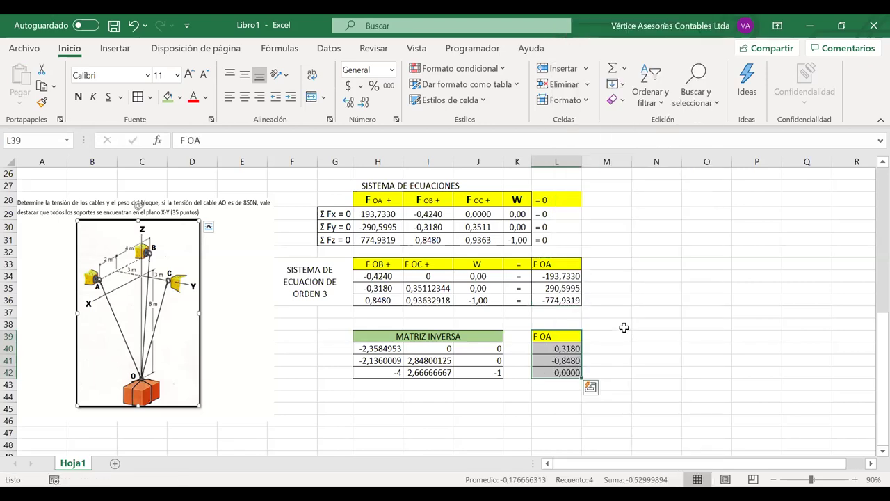
pyautogui.hotkey('ctrl', 'q')
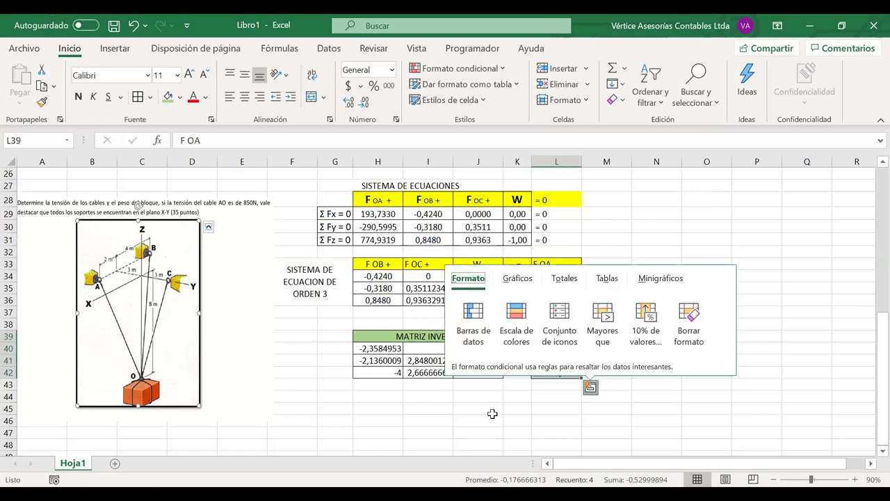
pyautogui.click(493, 408)
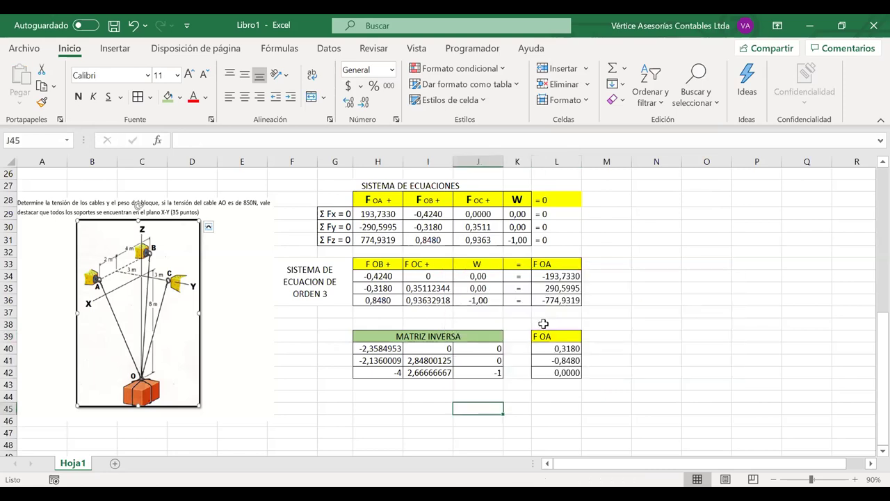
pyautogui.rightClick(545, 336)
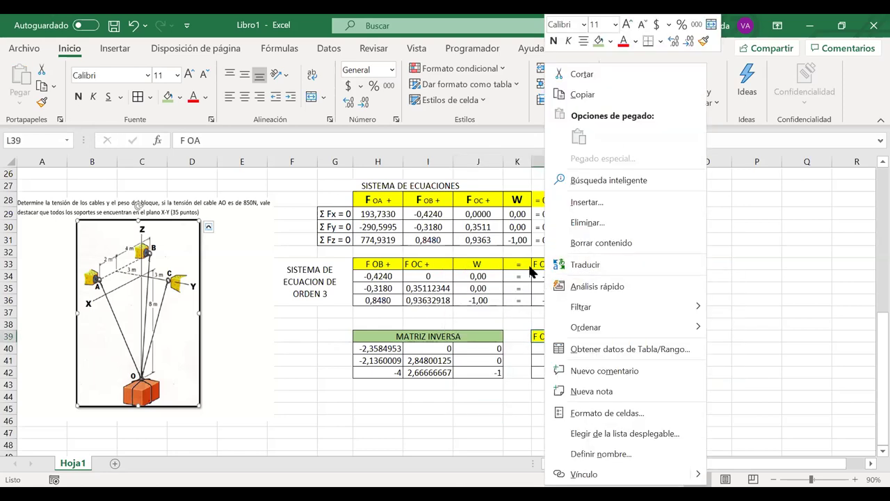
# Copy L33:L36 again and paste it as links into L39:L42 so the cells reference the F OA column
pyautogui.click(548, 265)
pyautogui.moveTo(548, 265); pyautogui.dragTo(553, 300)
pyautogui.hotkey('ctrl', 'c')
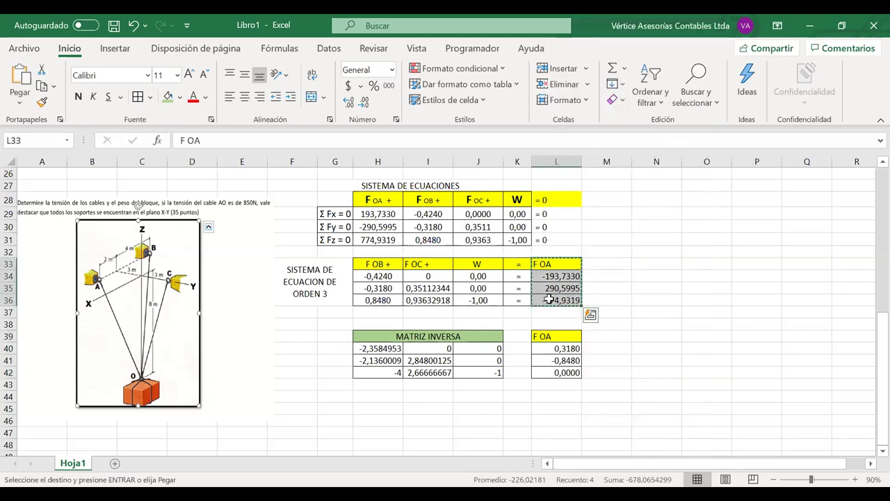
pyautogui.click(550, 333)
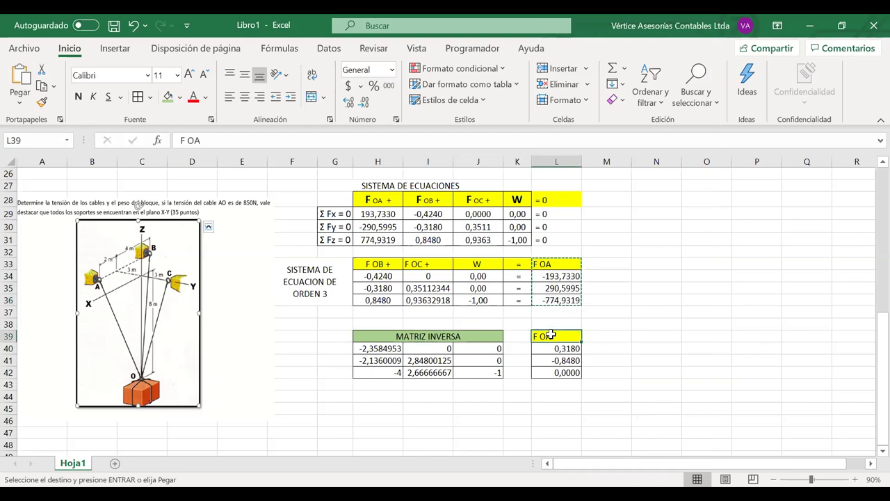
pyautogui.rightClick(550, 334)
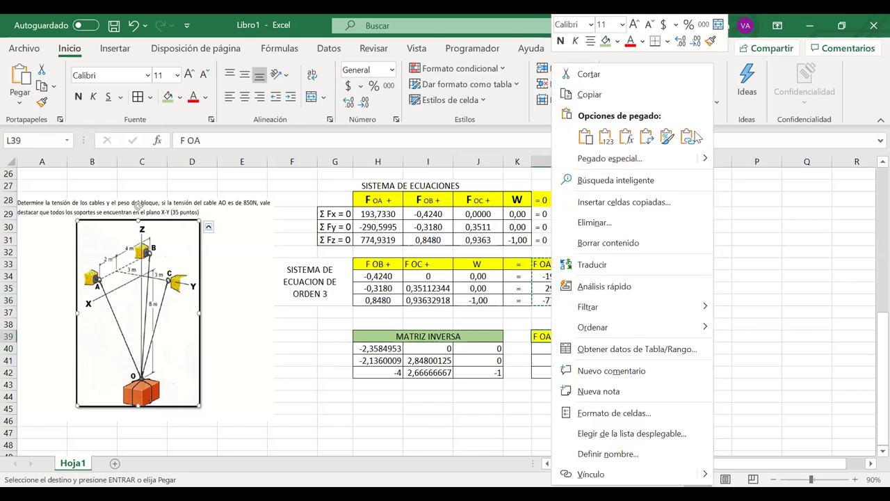
pyautogui.hotkey('ctrl', 'v')
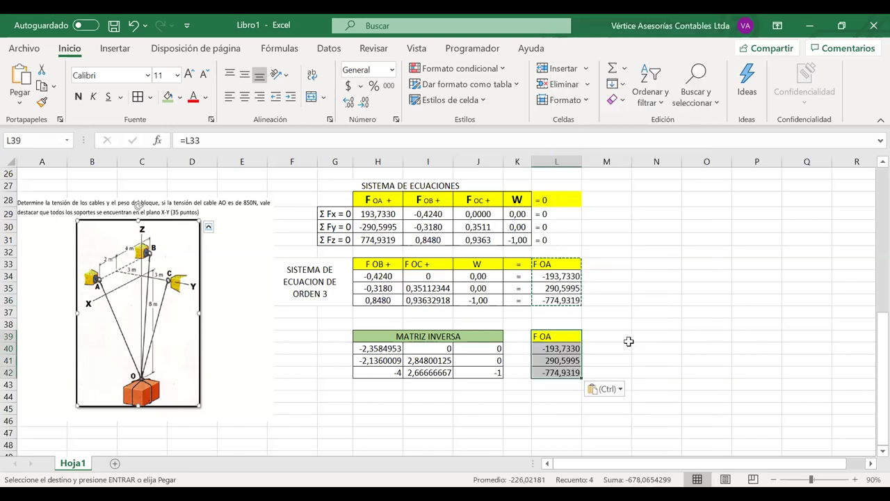
pyautogui.press('Escape')
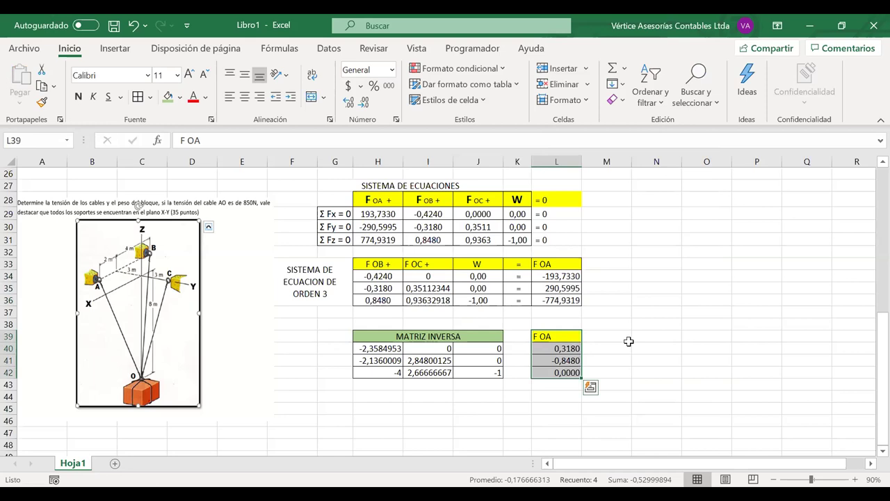
pyautogui.hotkey('ctrl', 'z')
pyautogui.click(596, 348)
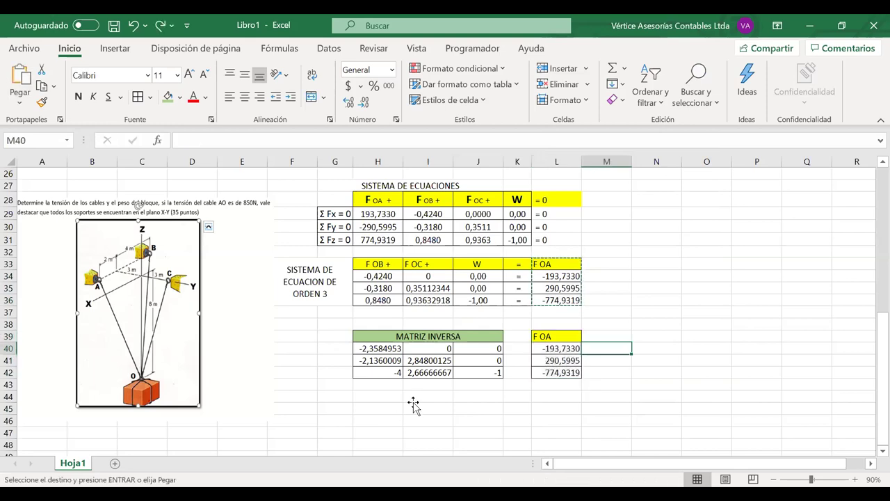
# Note the inverse matrix's size as 3X3 in I44
pyautogui.click(413, 406)
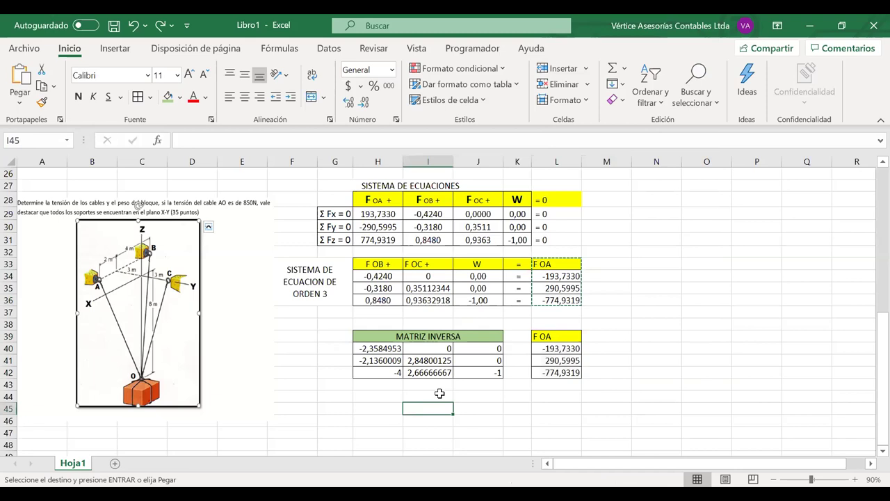
pyautogui.click(439, 393)
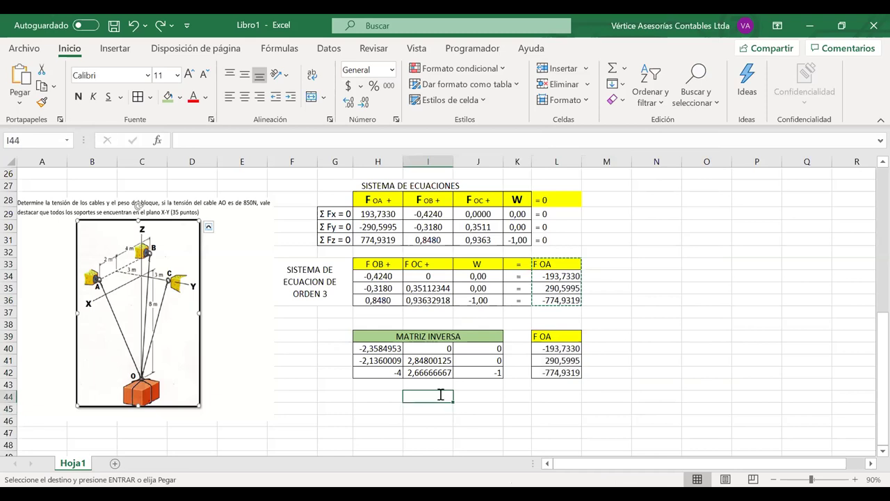
pyautogui.write('32 x')
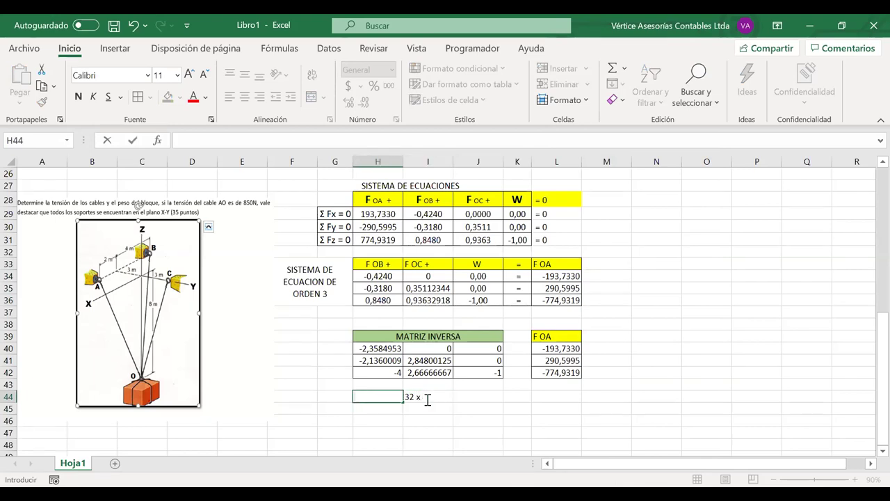
pyautogui.press('BackSpace')
pyautogui.press('BackSpace')
pyautogui.press('BackSpace')
pyautogui.write('X3')
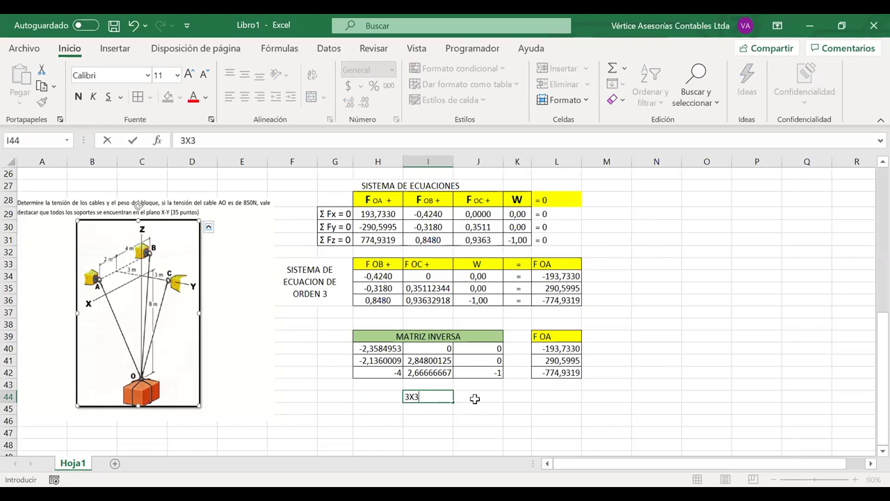
pyautogui.press('Tab')
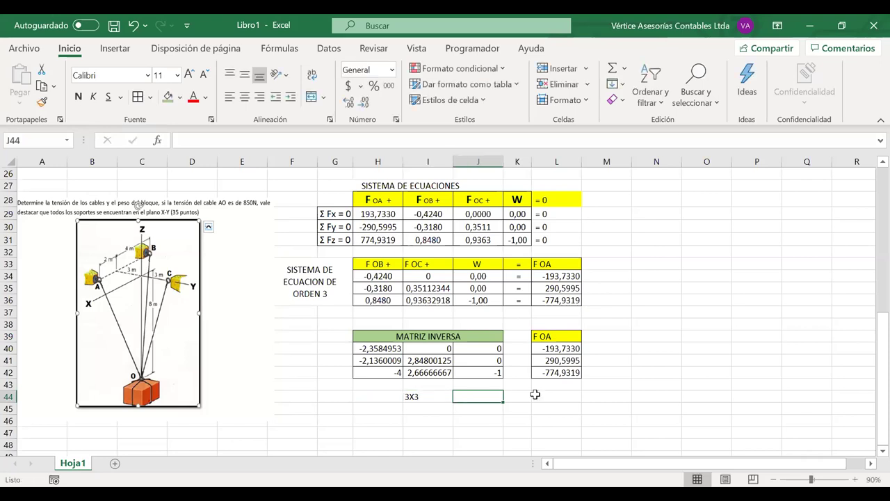
# Note the F OA vector's size as 3x1 in L44, and clear both size notes from row 44
pyautogui.click(535, 395)
pyautogui.write('3')
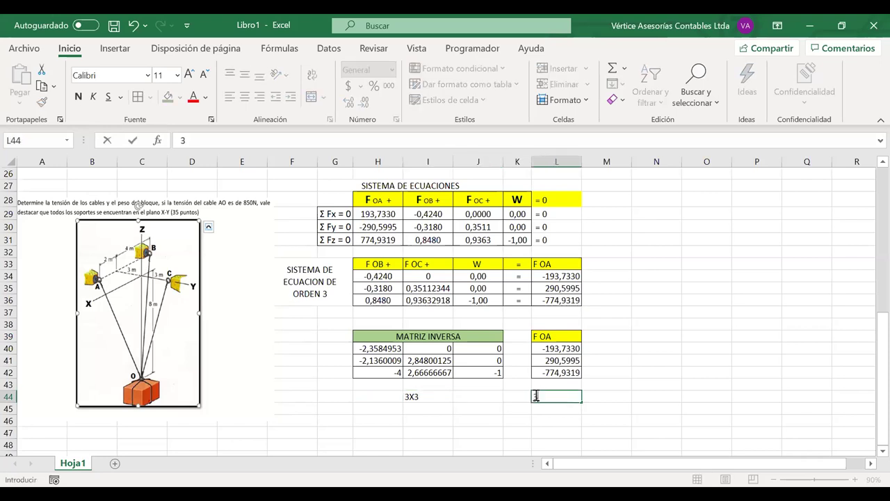
pyautogui.write('x')
pyautogui.write('3')
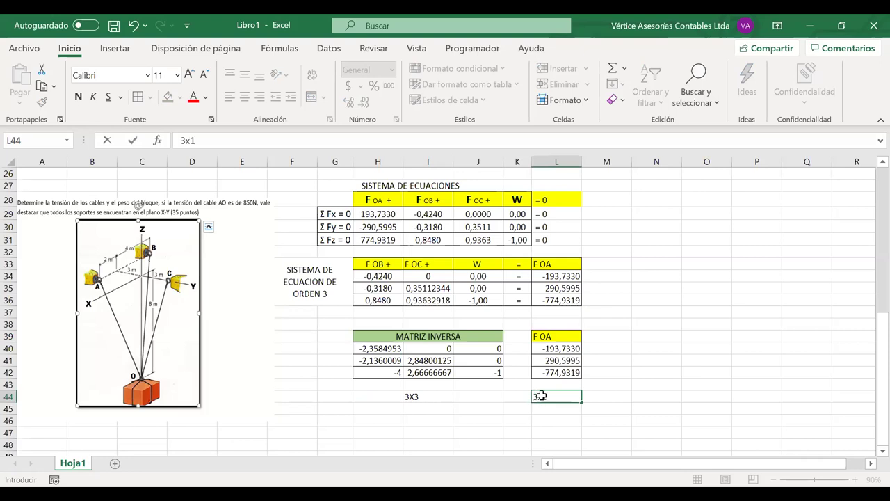
pyautogui.moveTo(420, 397); pyautogui.dragTo(540, 395)
pyautogui.press('Escape')
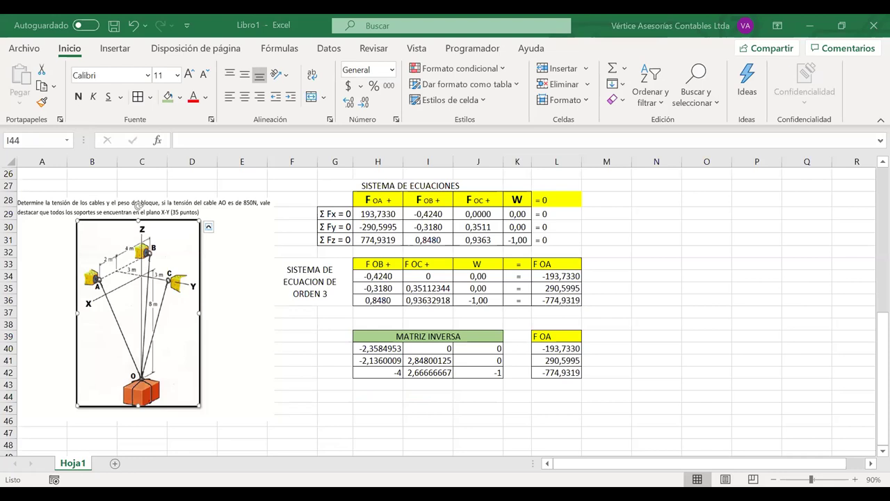
# Multiply the inverse matrix by the F OA vector in I45 with =MMULT(H40#;L40:L42)
pyautogui.click(373, 396)
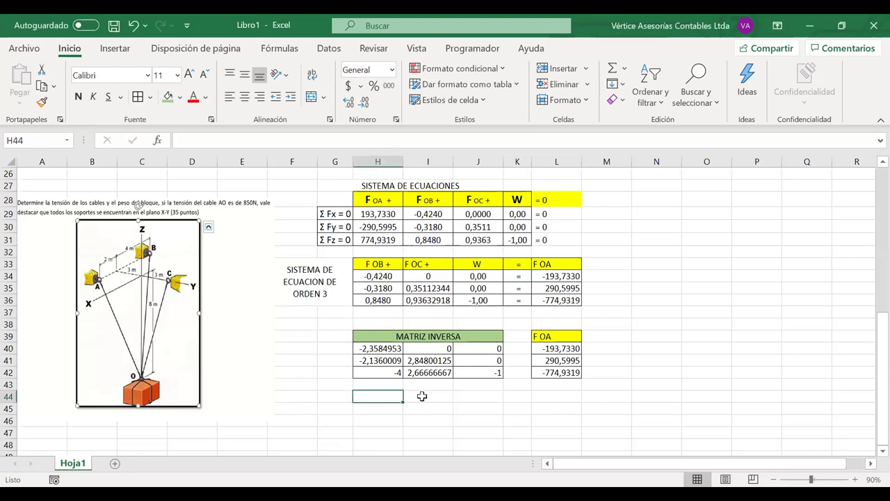
pyautogui.click(422, 395)
pyautogui.click(415, 405)
pyautogui.write('=')
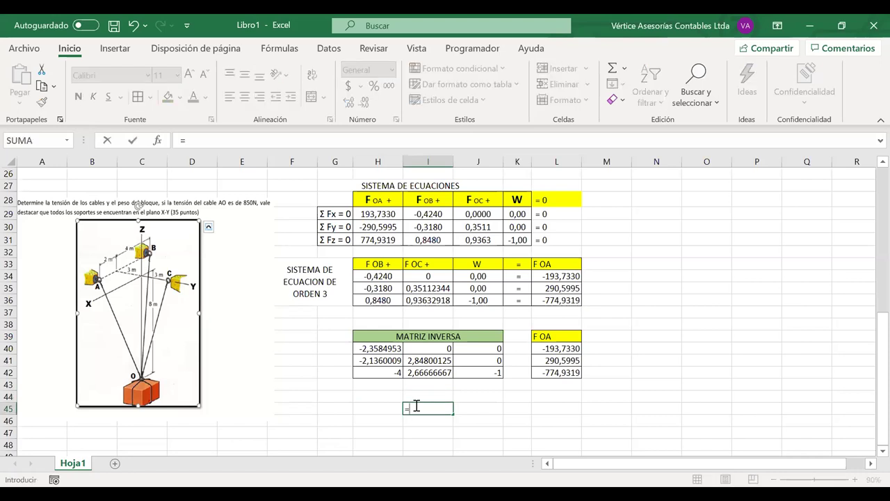
pyautogui.write('M')
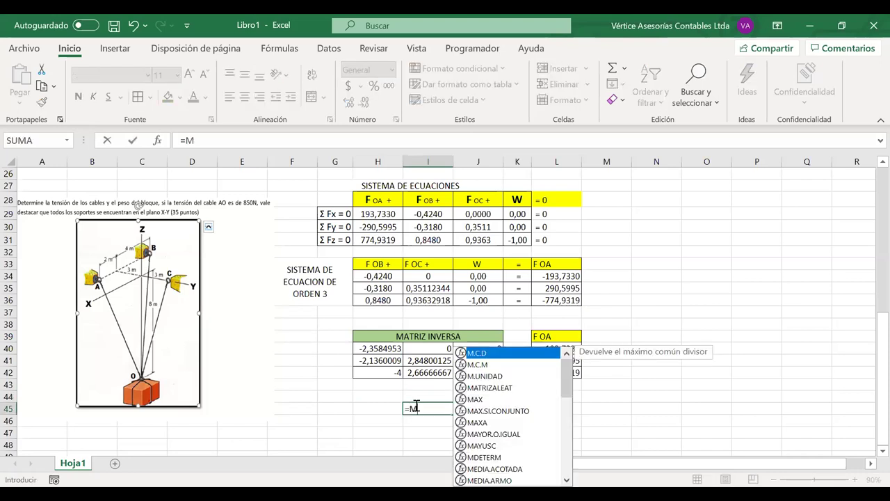
pyautogui.write('M')
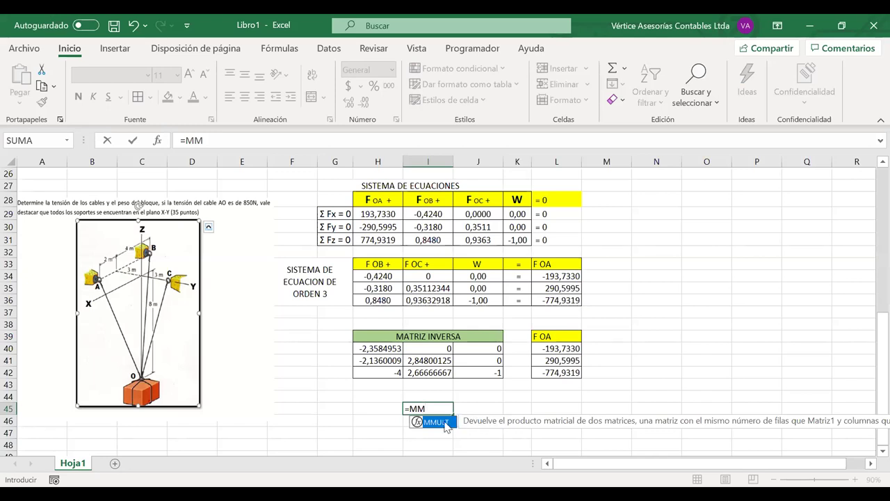
pyautogui.doubleClick(438, 422)
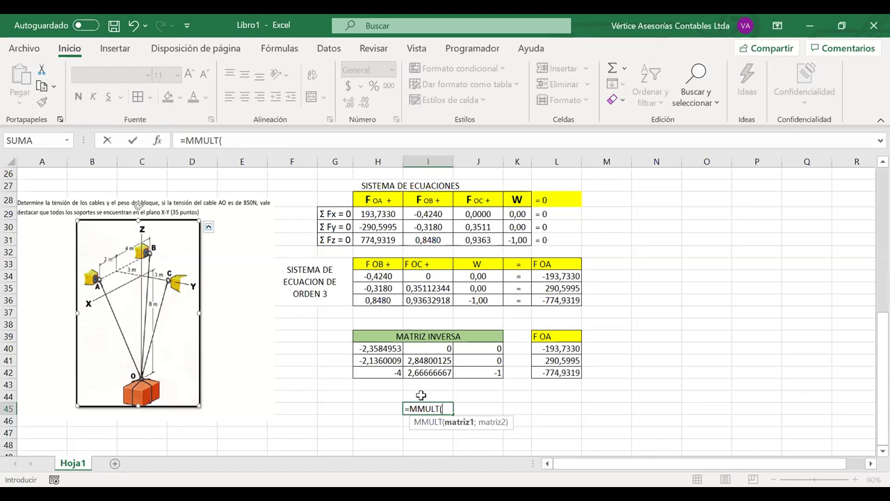
pyautogui.scroll(-1, 421, 395)
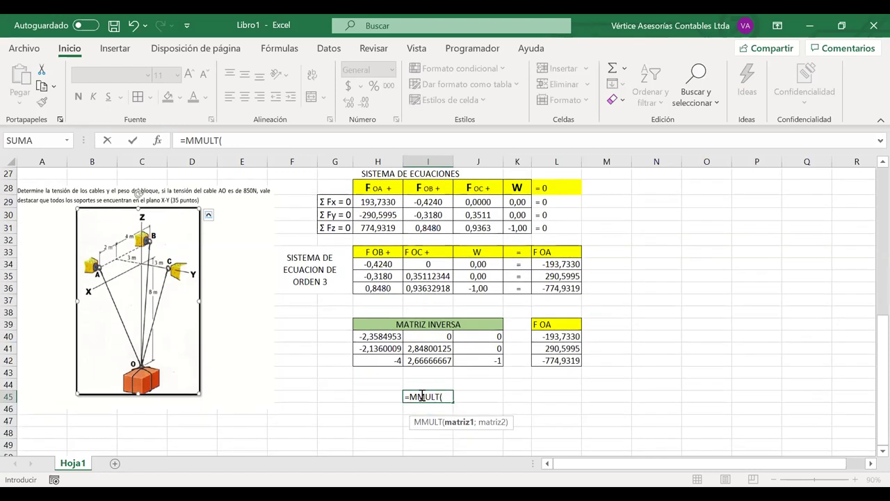
pyautogui.click(390, 336)
pyautogui.moveTo(413, 347); pyautogui.dragTo(491, 358)
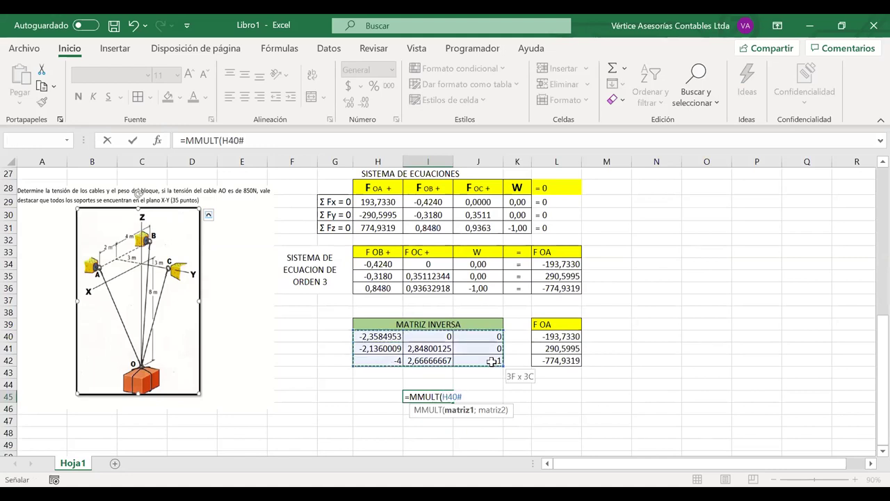
pyautogui.write(';')
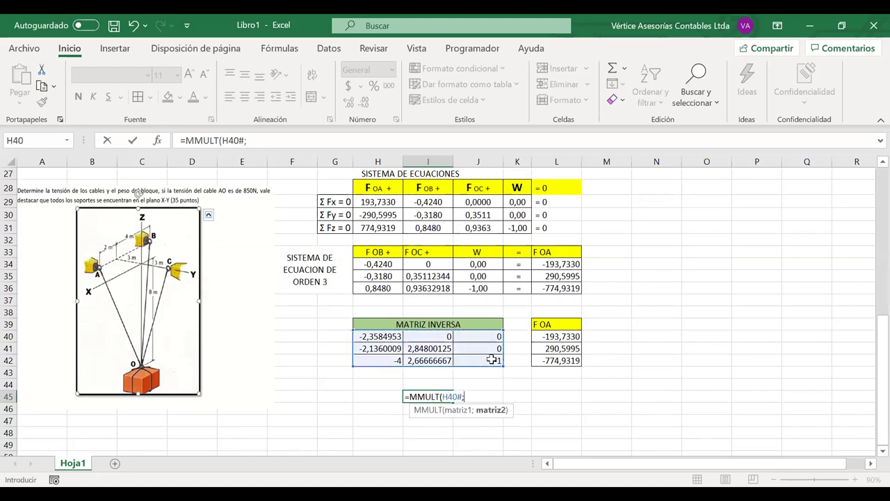
pyautogui.click(544, 338)
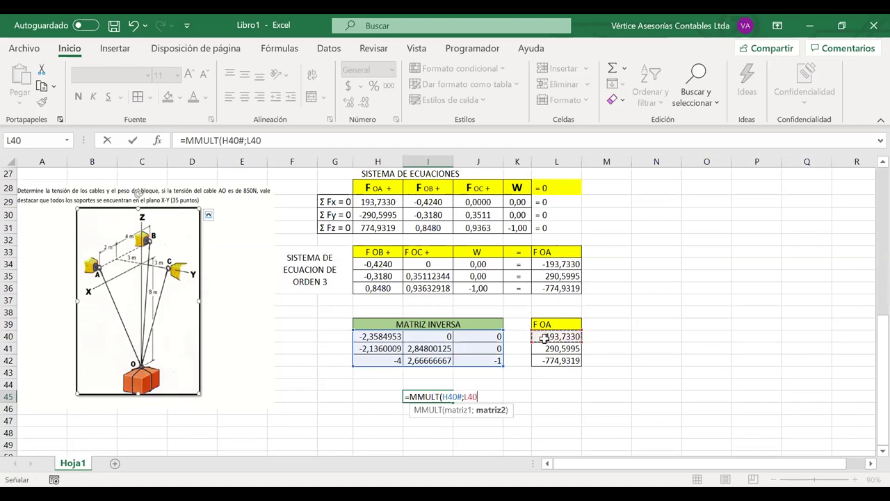
pyautogui.moveTo(543, 338); pyautogui.dragTo(544, 356)
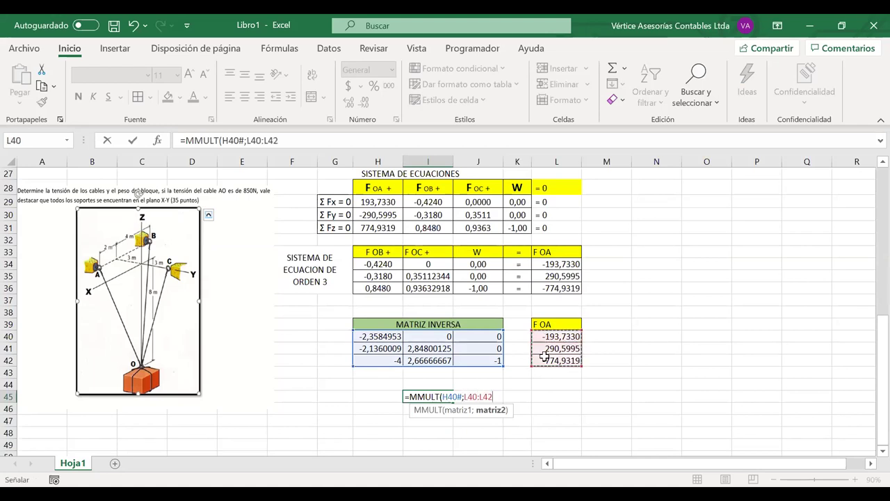
pyautogui.write(')')
pyautogui.press('Return')
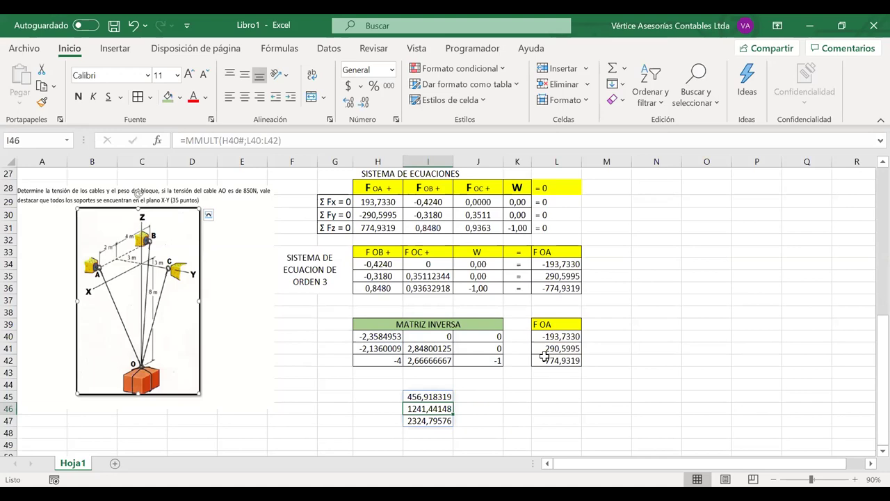
# Try labelling the first MMULT result by linking H45 to the F OB heading with =H33
pyautogui.click(389, 394)
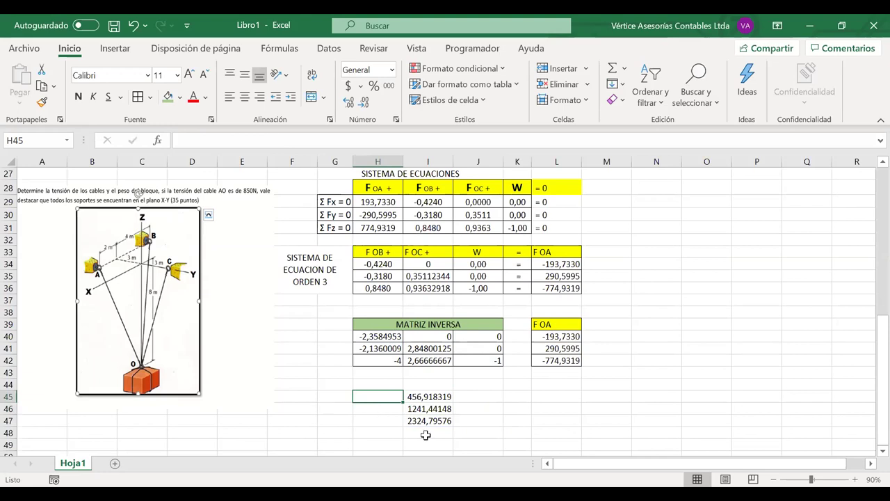
pyautogui.moveTo(436, 397); pyautogui.dragTo(436, 419)
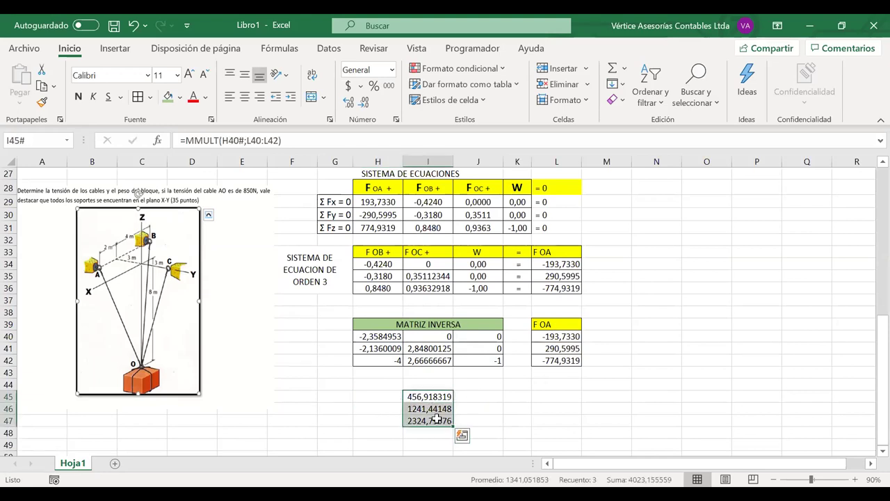
pyautogui.click(373, 399)
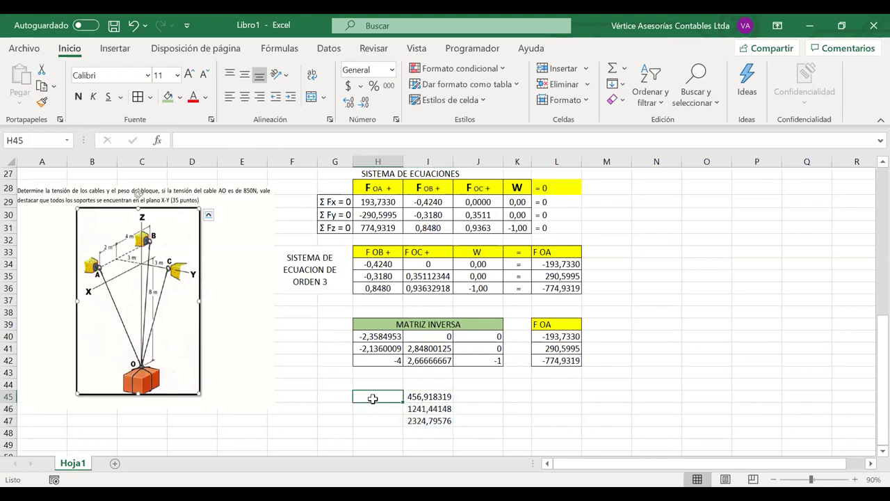
pyautogui.click(374, 252)
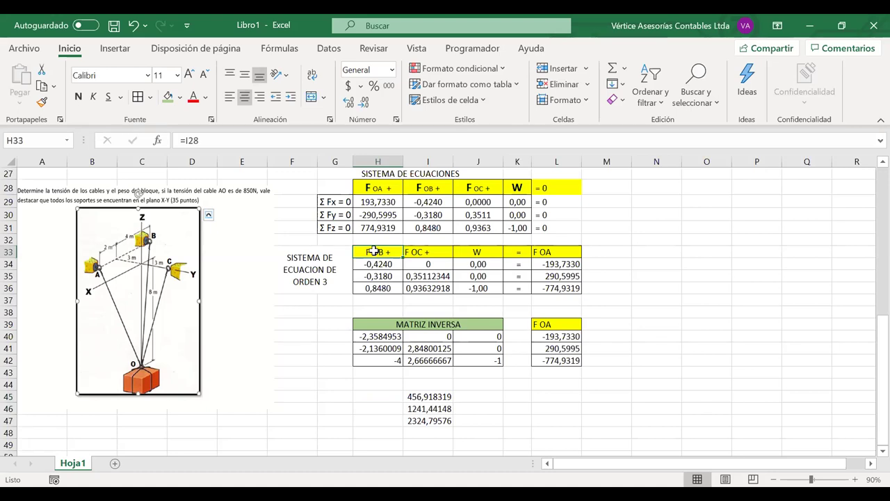
pyautogui.click(388, 396)
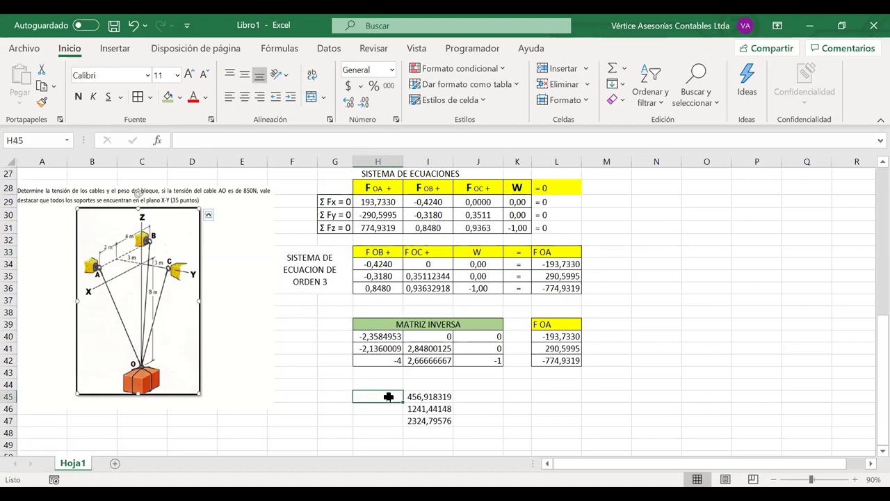
pyautogui.write('=')
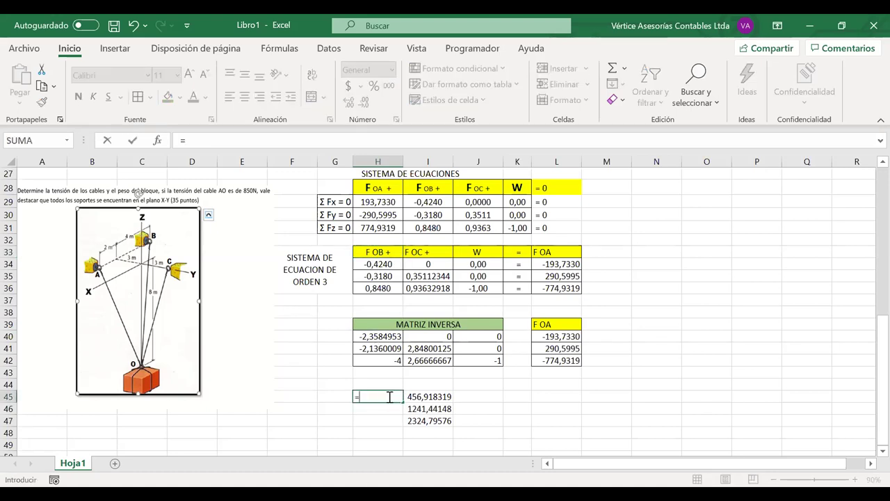
pyautogui.click(381, 252)
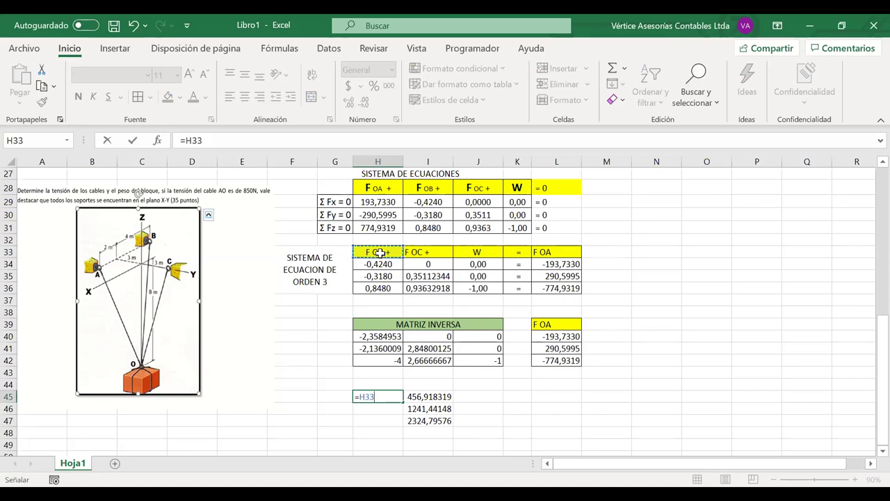
pyautogui.press('Return')
pyautogui.click(382, 396)
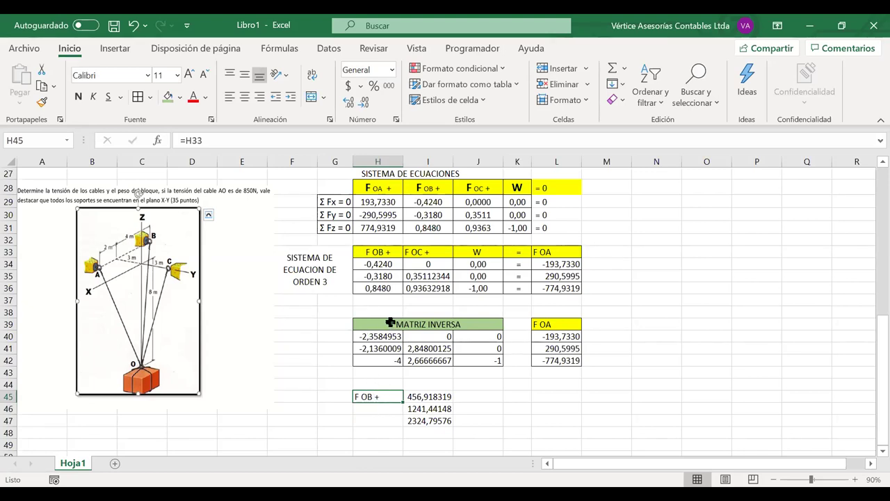
# Replace the content of H45 with the label "F OB ="
pyautogui.press('BackSpace')
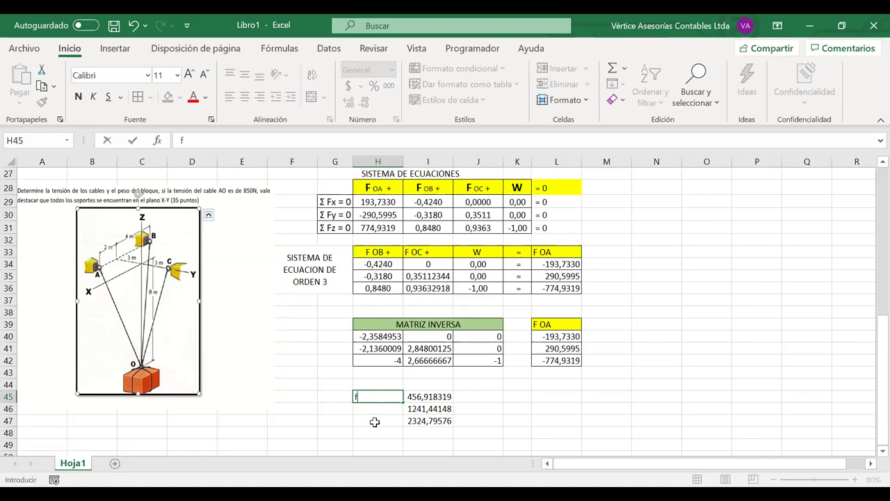
pyautogui.write('F o')
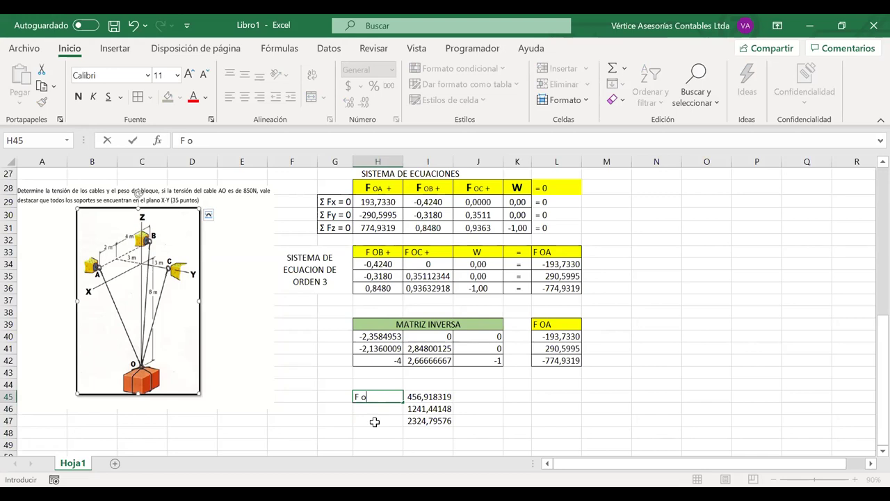
pyautogui.press('BackSpace')
pyautogui.write('OB =')
pyautogui.press('Return')
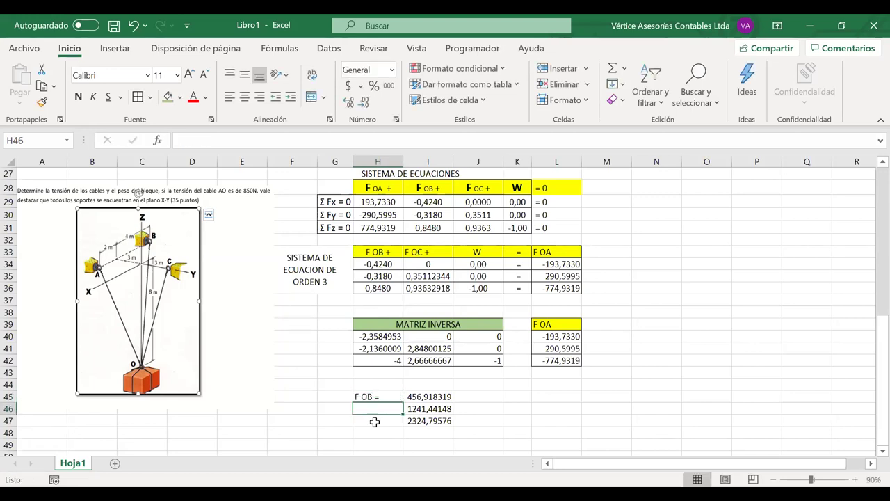
# Label the other two results as "F OC =" in H46 and "W =" in H47
pyautogui.click(424, 249)
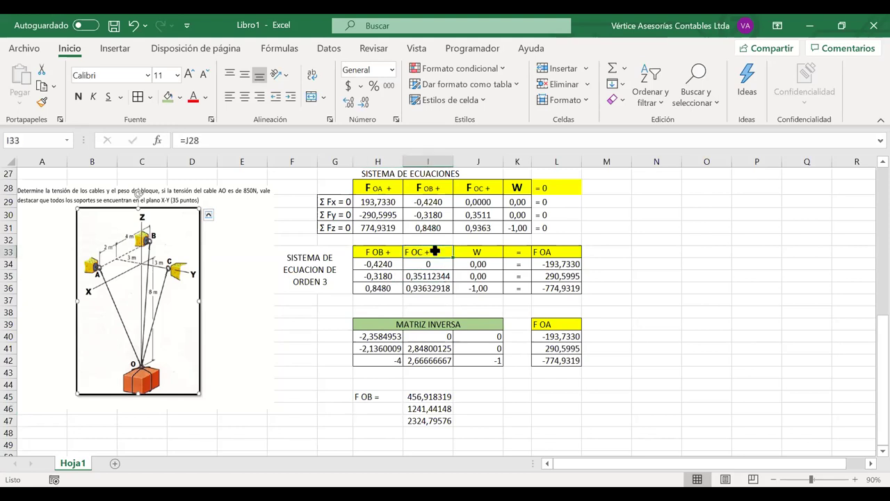
pyautogui.click(365, 406)
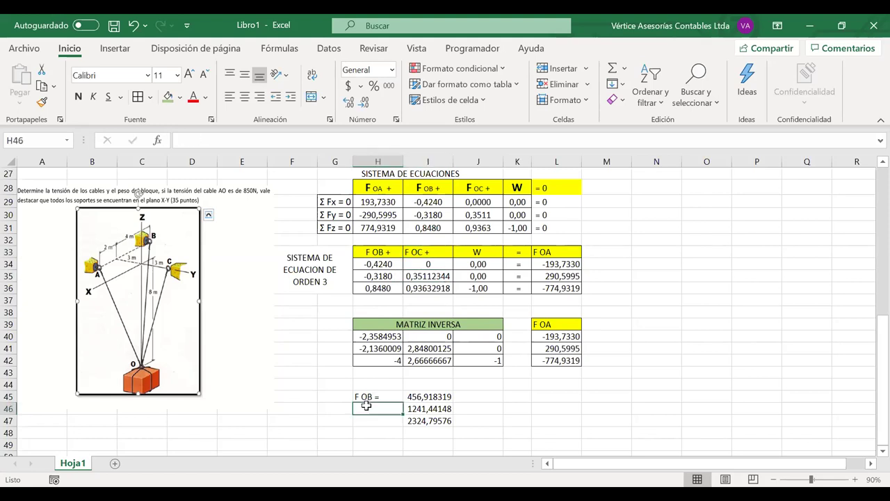
pyautogui.write('F OC =')
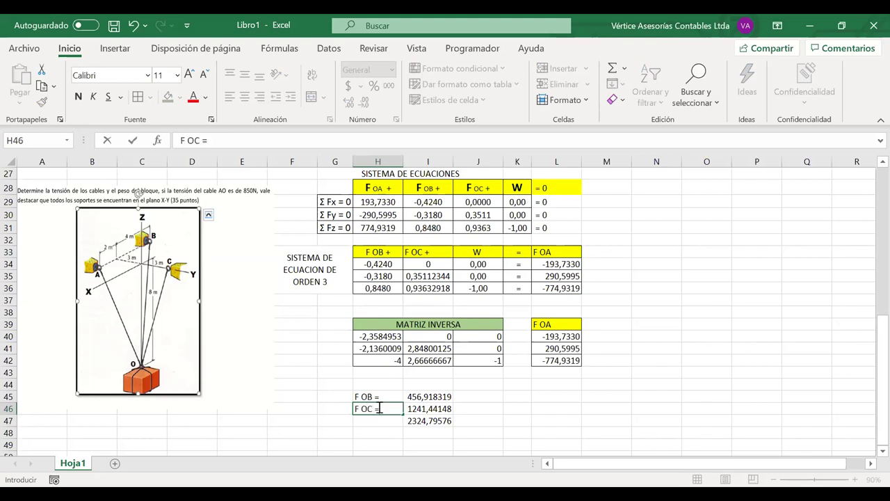
pyautogui.press('Up')
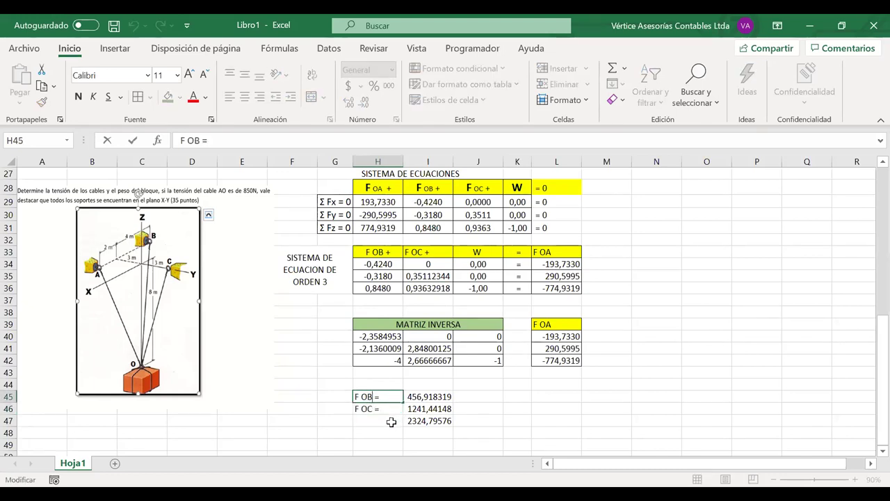
pyautogui.click(387, 422)
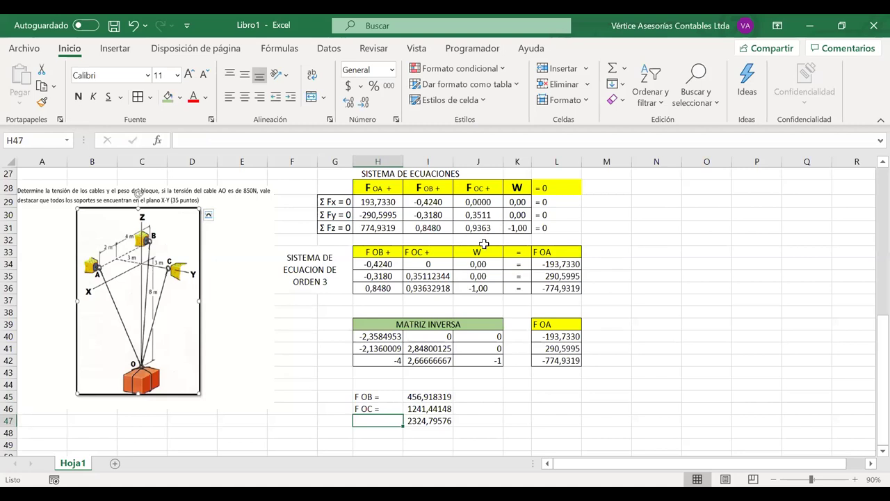
pyautogui.click(481, 249)
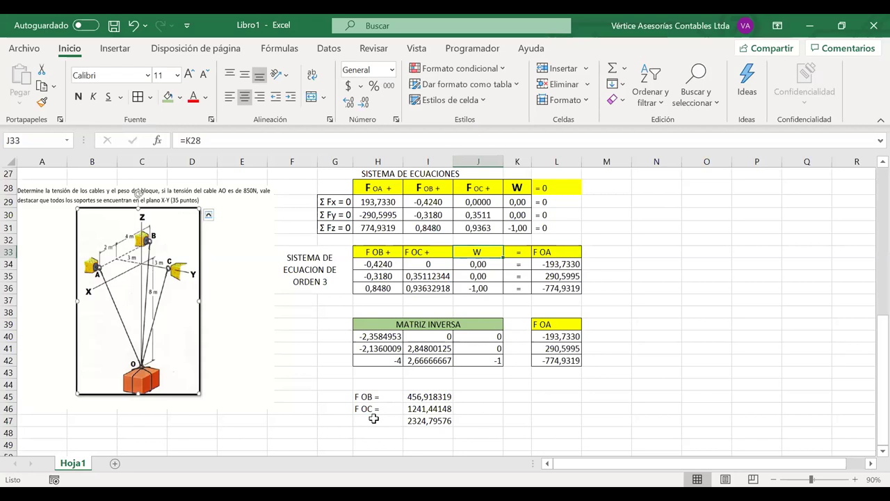
pyautogui.click(209, 243)
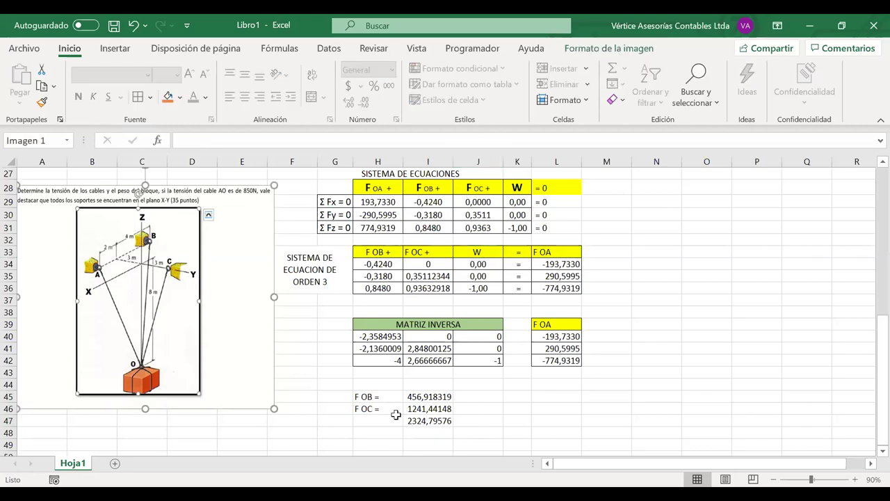
pyautogui.click(384, 420)
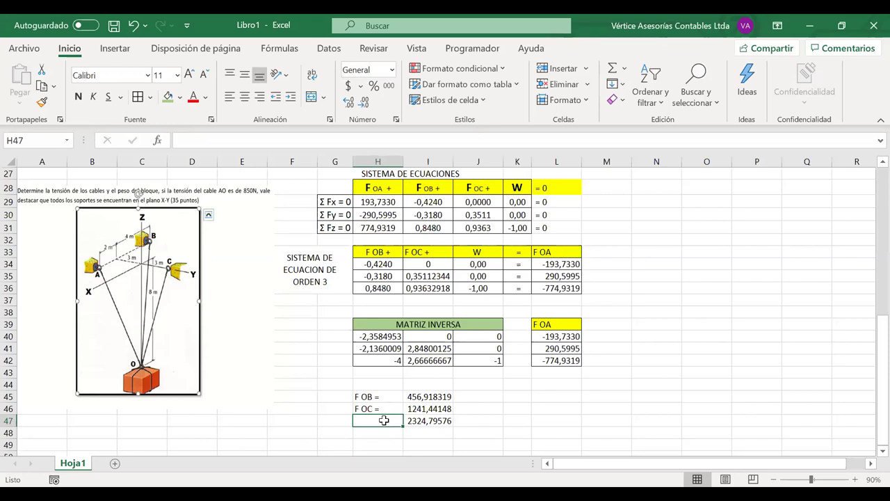
pyautogui.write('W =')
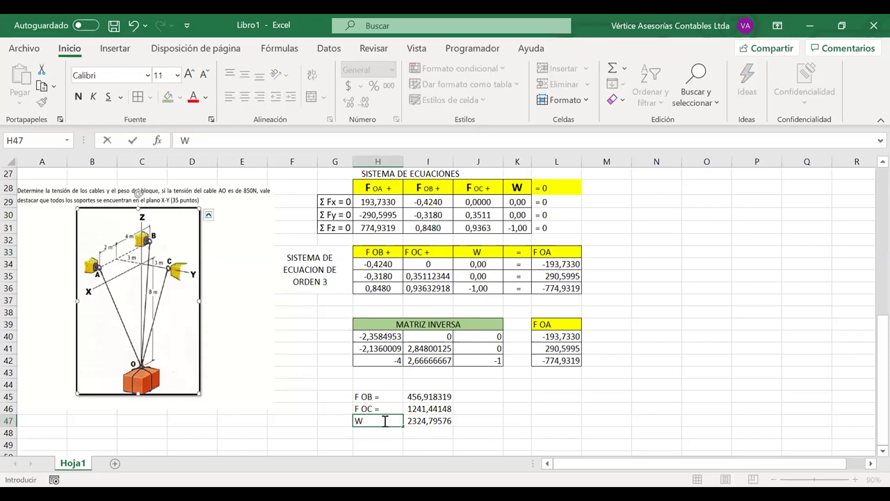
pyautogui.click(481, 412)
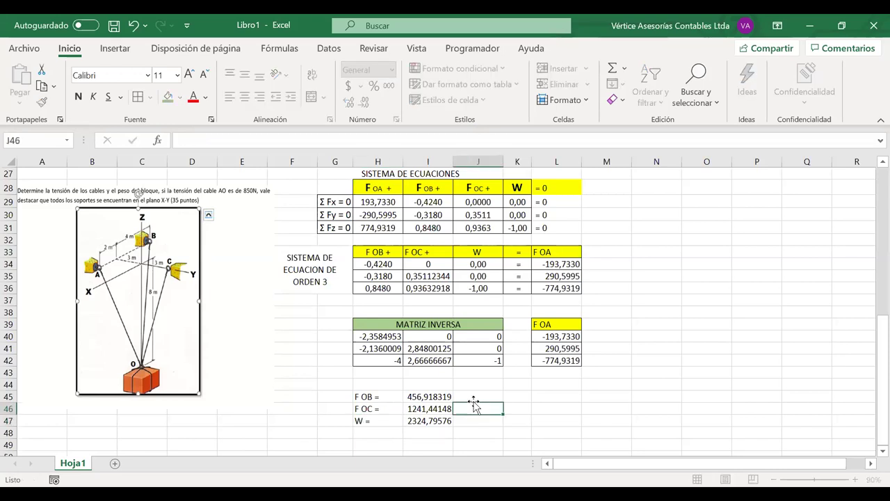
# Enter the unit N beside each of the three results in J45:J47
pyautogui.click(471, 397)
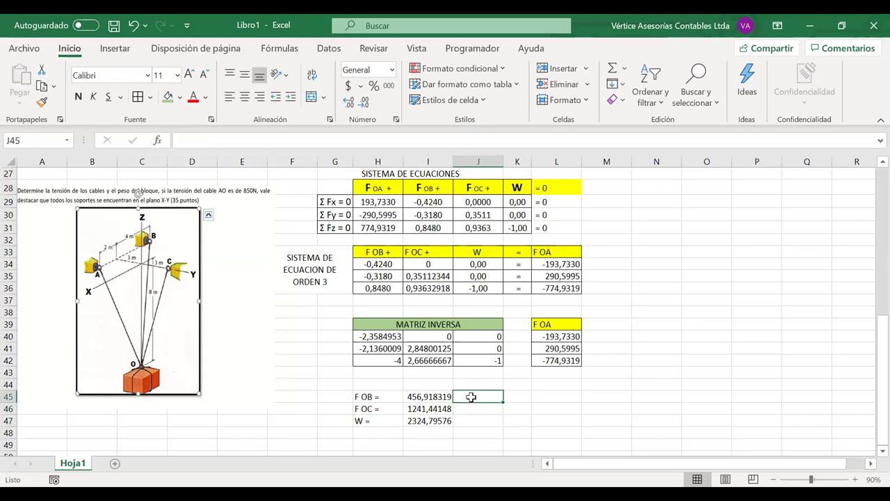
pyautogui.write('N')
pyautogui.press('Return')
pyautogui.write('N')
pyautogui.press('Return')
pyautogui.write('N')
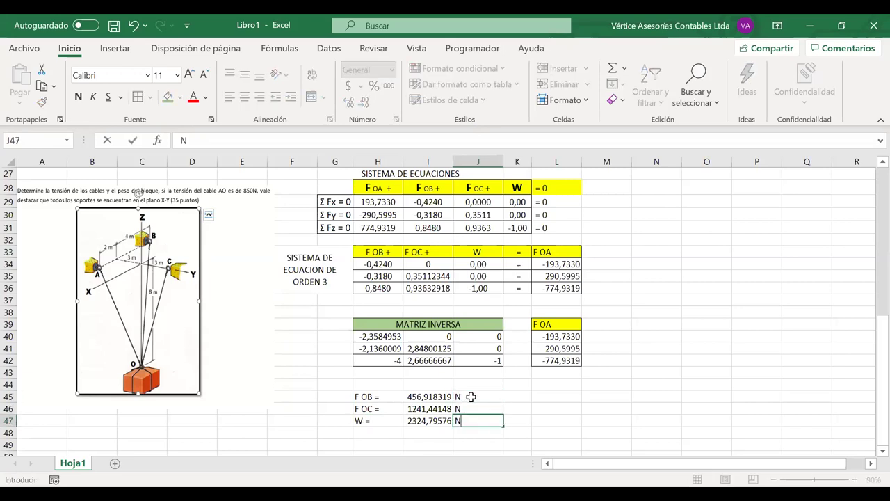
# Format the results table H45:J47 with a light blue fill, cell borders and centred text
pyautogui.moveTo(384, 395); pyautogui.dragTo(487, 421)
pyautogui.click(179, 97)
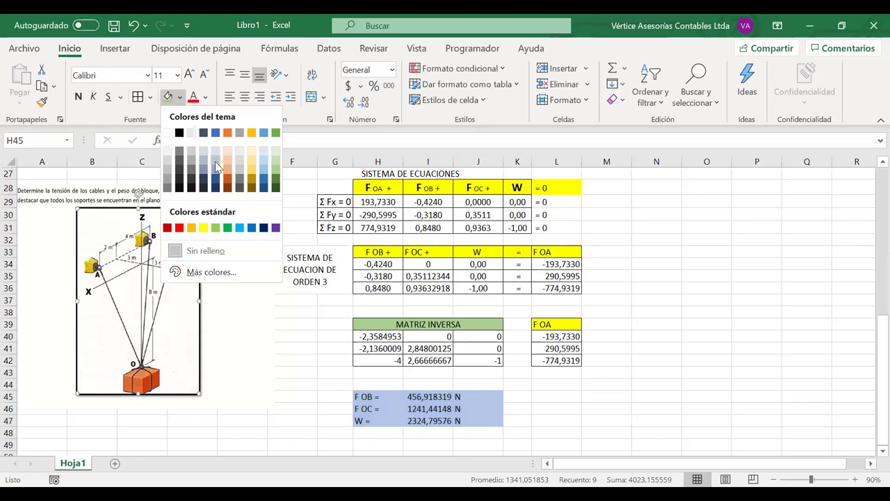
pyautogui.click(215, 162)
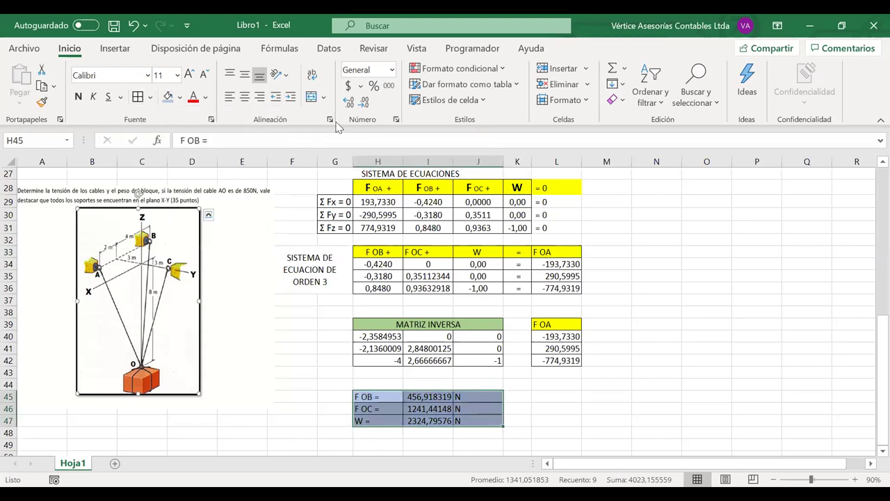
pyautogui.click(245, 97)
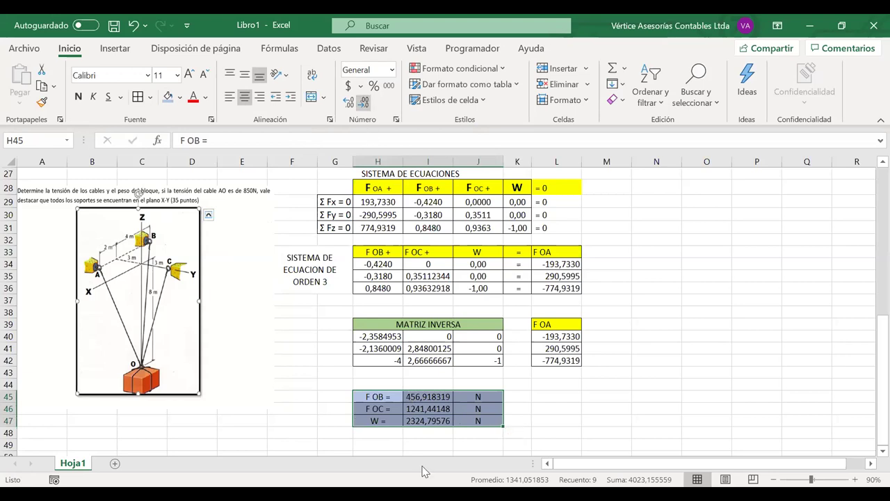
# Reduce the result values in I45:I47 to three decimal places
pyautogui.click(425, 385)
pyautogui.moveTo(425, 397); pyautogui.dragTo(426, 420)
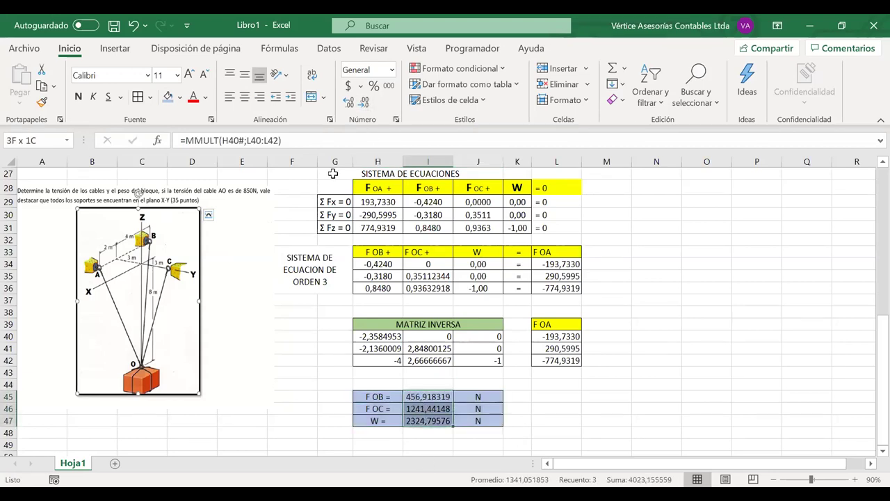
pyautogui.click(364, 103)
pyautogui.click(367, 106)
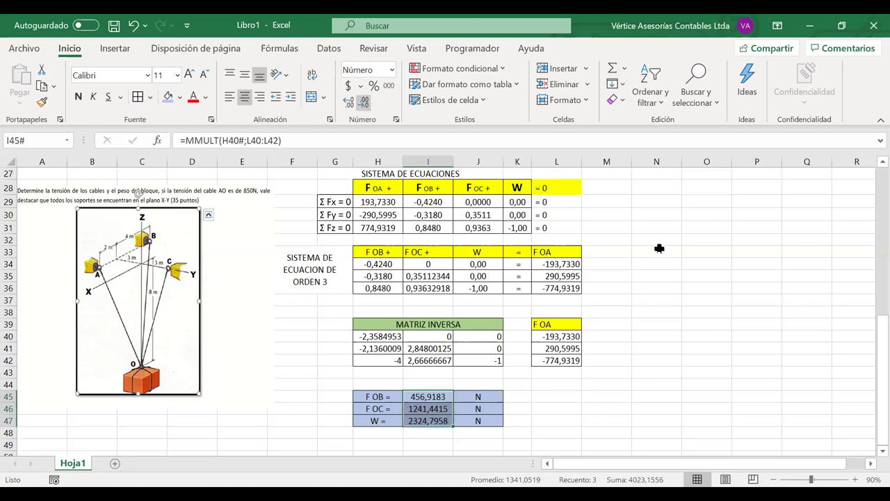
pyautogui.click(670, 332)
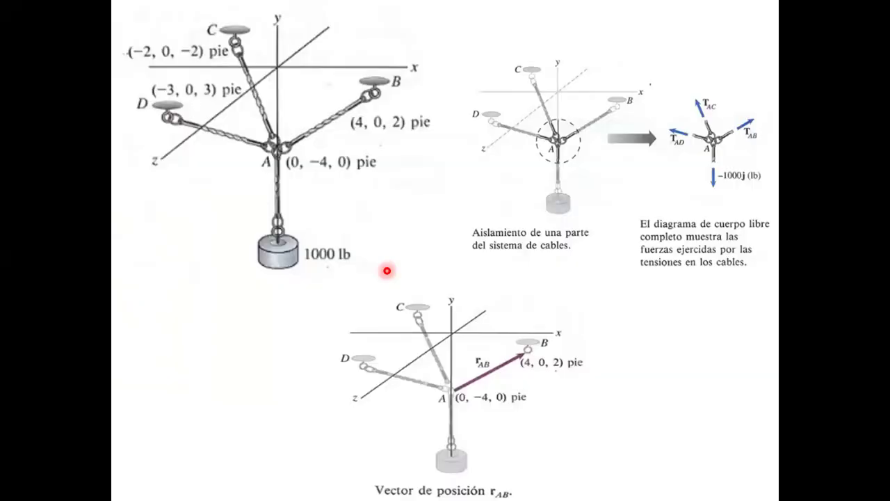
# Show the tractor cable exercise slide, then return to the Excel workbook and review the solution from the coordinates down to the results
pyautogui.press('Right')
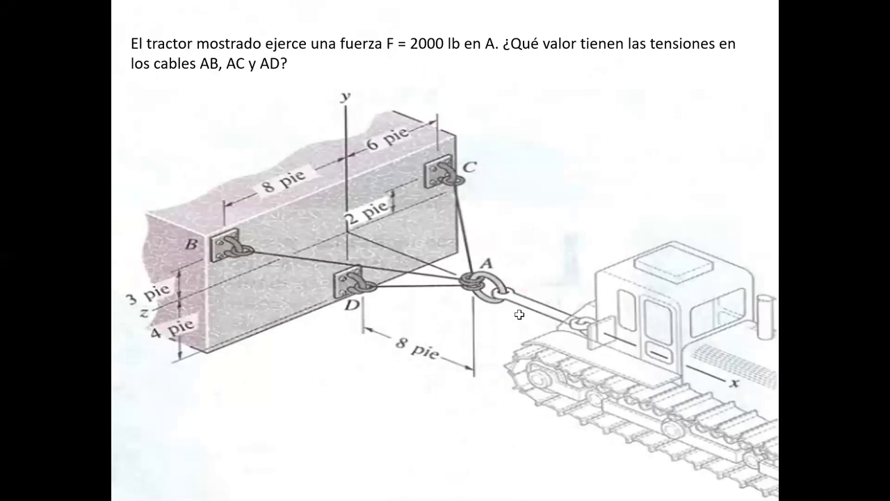
pyautogui.hotkey('alt', 'Tab')
pyautogui.click(701, 279)
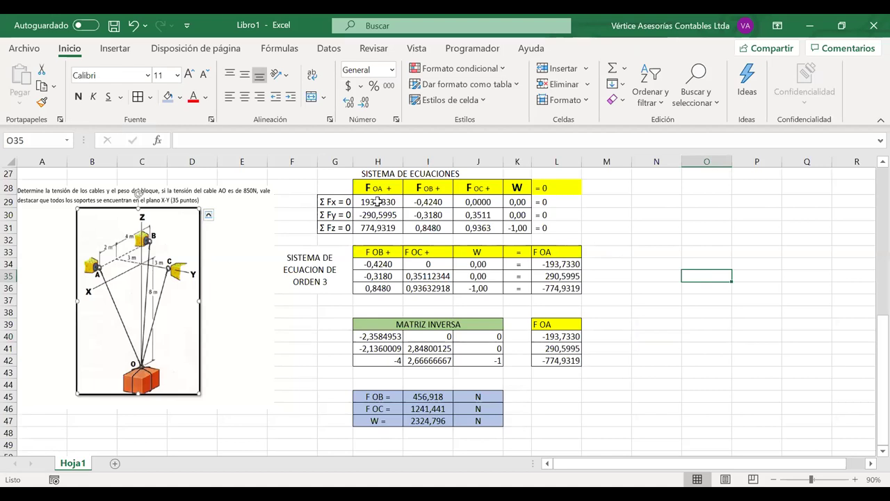
pyautogui.scroll(9, 376, 201)
pyautogui.hotkey('ctrl', 'z')
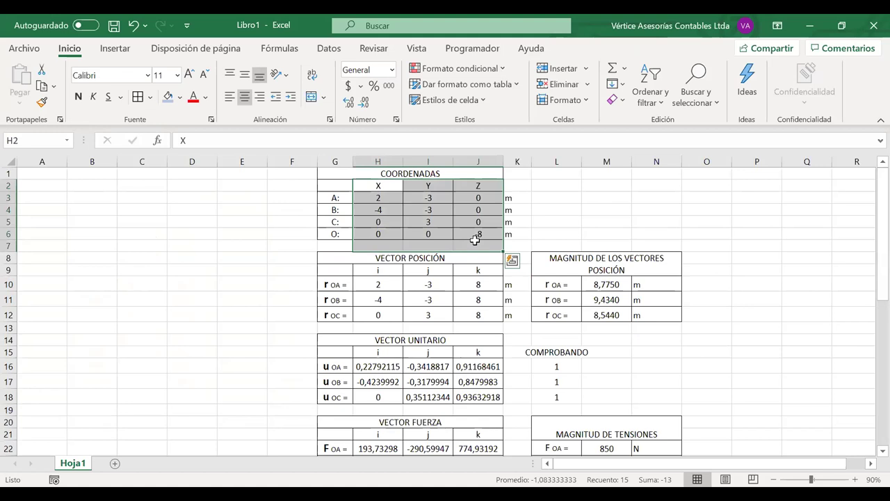
pyautogui.scroll(-8, 475, 239)
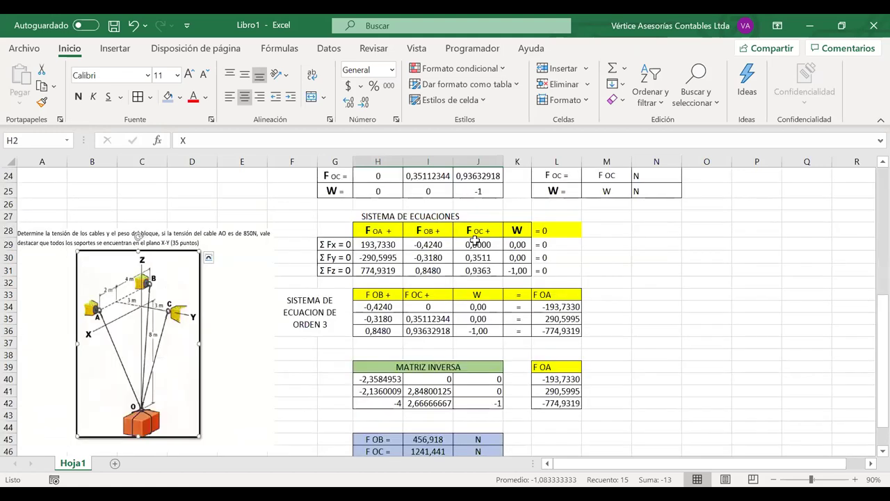
pyautogui.scroll(-2, 480, 327)
pyautogui.click(526, 336)
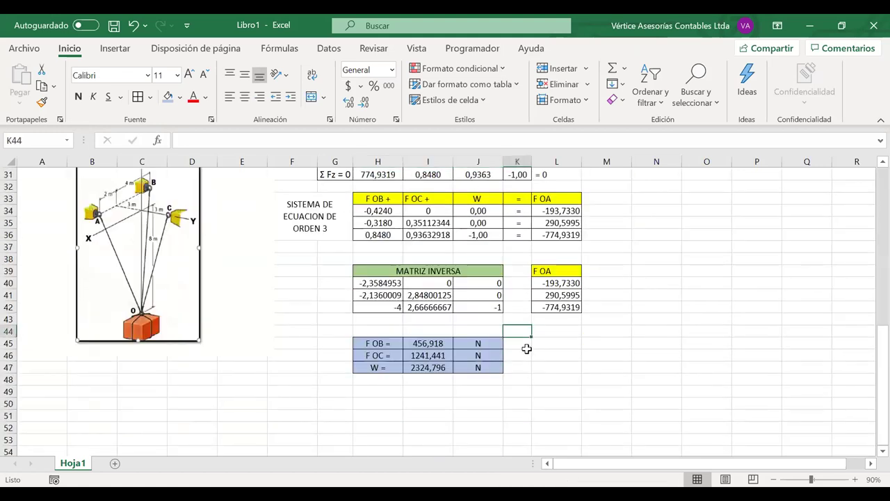
# Left-align the N units in J45:J47
pyautogui.click(557, 355)
pyautogui.moveTo(477, 343); pyautogui.dragTo(478, 367)
pyautogui.click(229, 97)
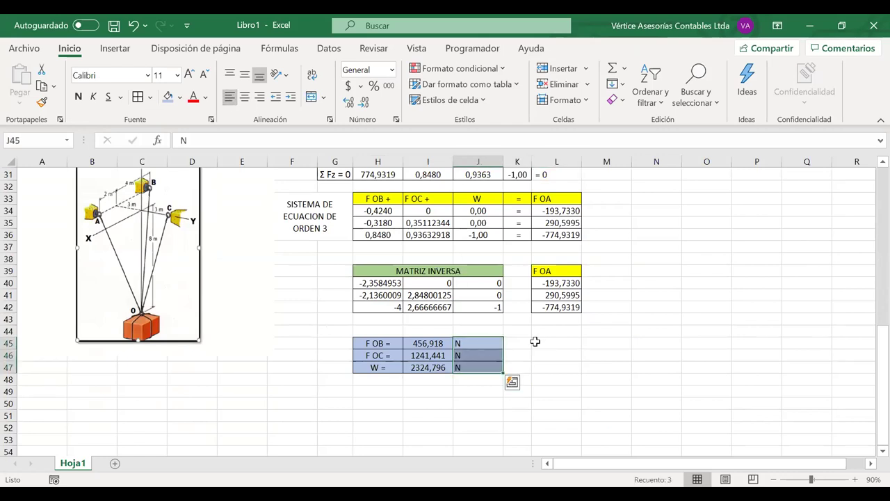
pyautogui.click(535, 341)
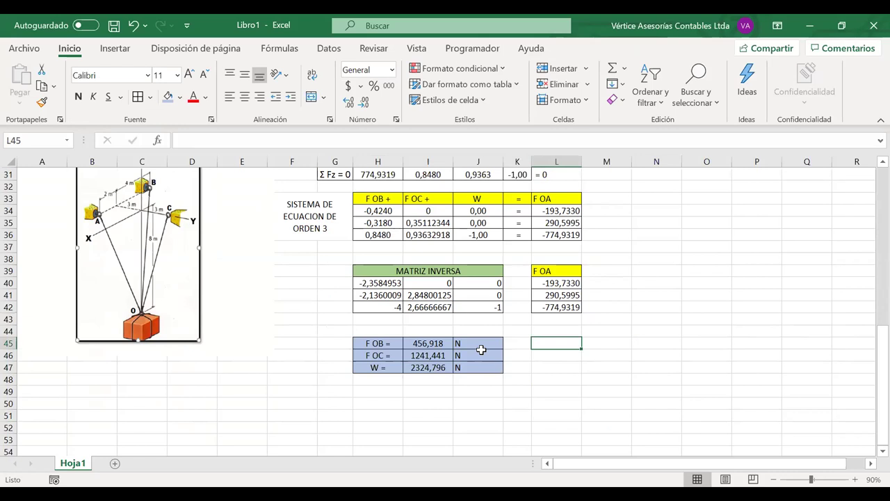
# Review the results table, the force headings in H28:J28 and the order-3 equation system in F33:L36
pyautogui.click(382, 343)
pyautogui.moveTo(454, 361); pyautogui.dragTo(459, 368)
pyautogui.click(547, 352)
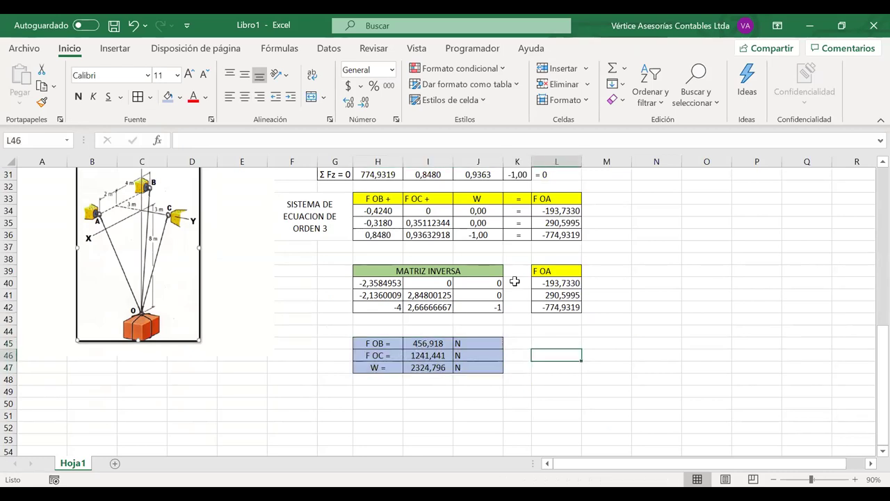
pyautogui.scroll(3, 374, 193)
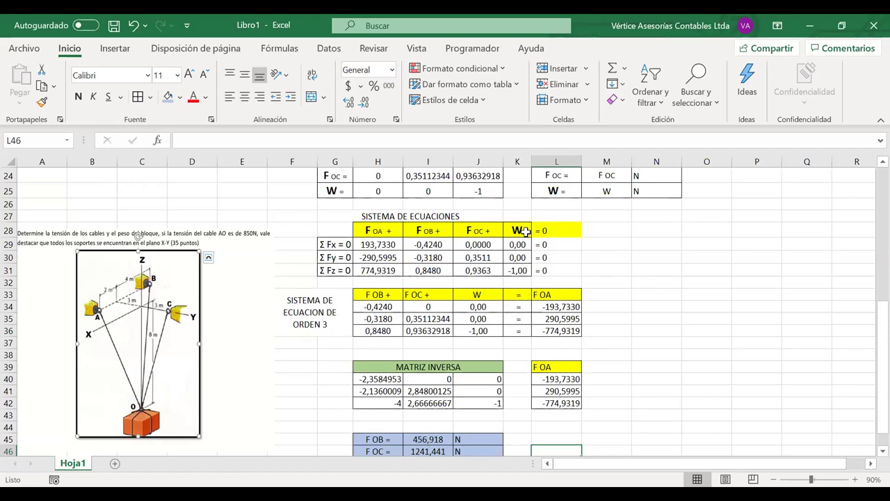
pyautogui.moveTo(464, 231); pyautogui.dragTo(395, 229)
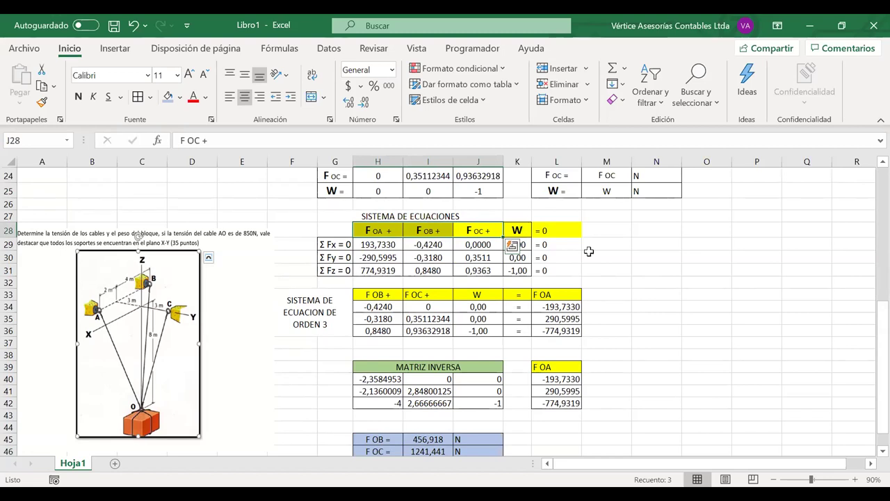
pyautogui.moveTo(306, 306); pyautogui.dragTo(556, 331)
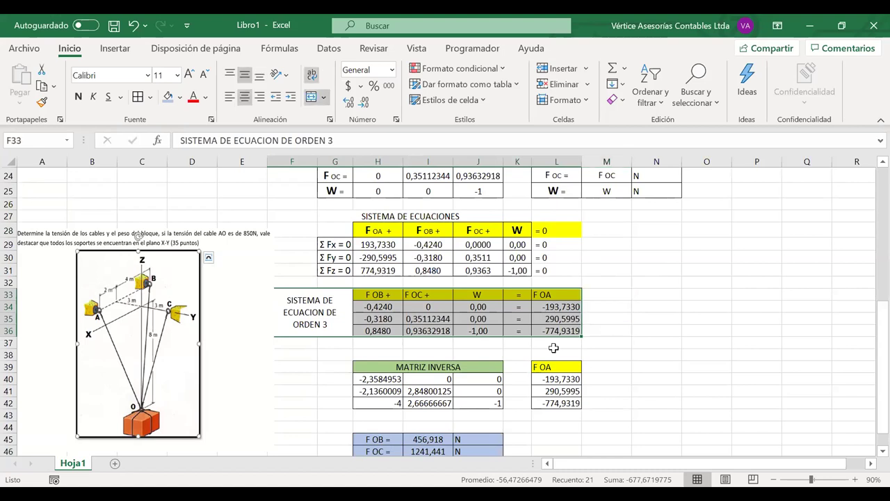